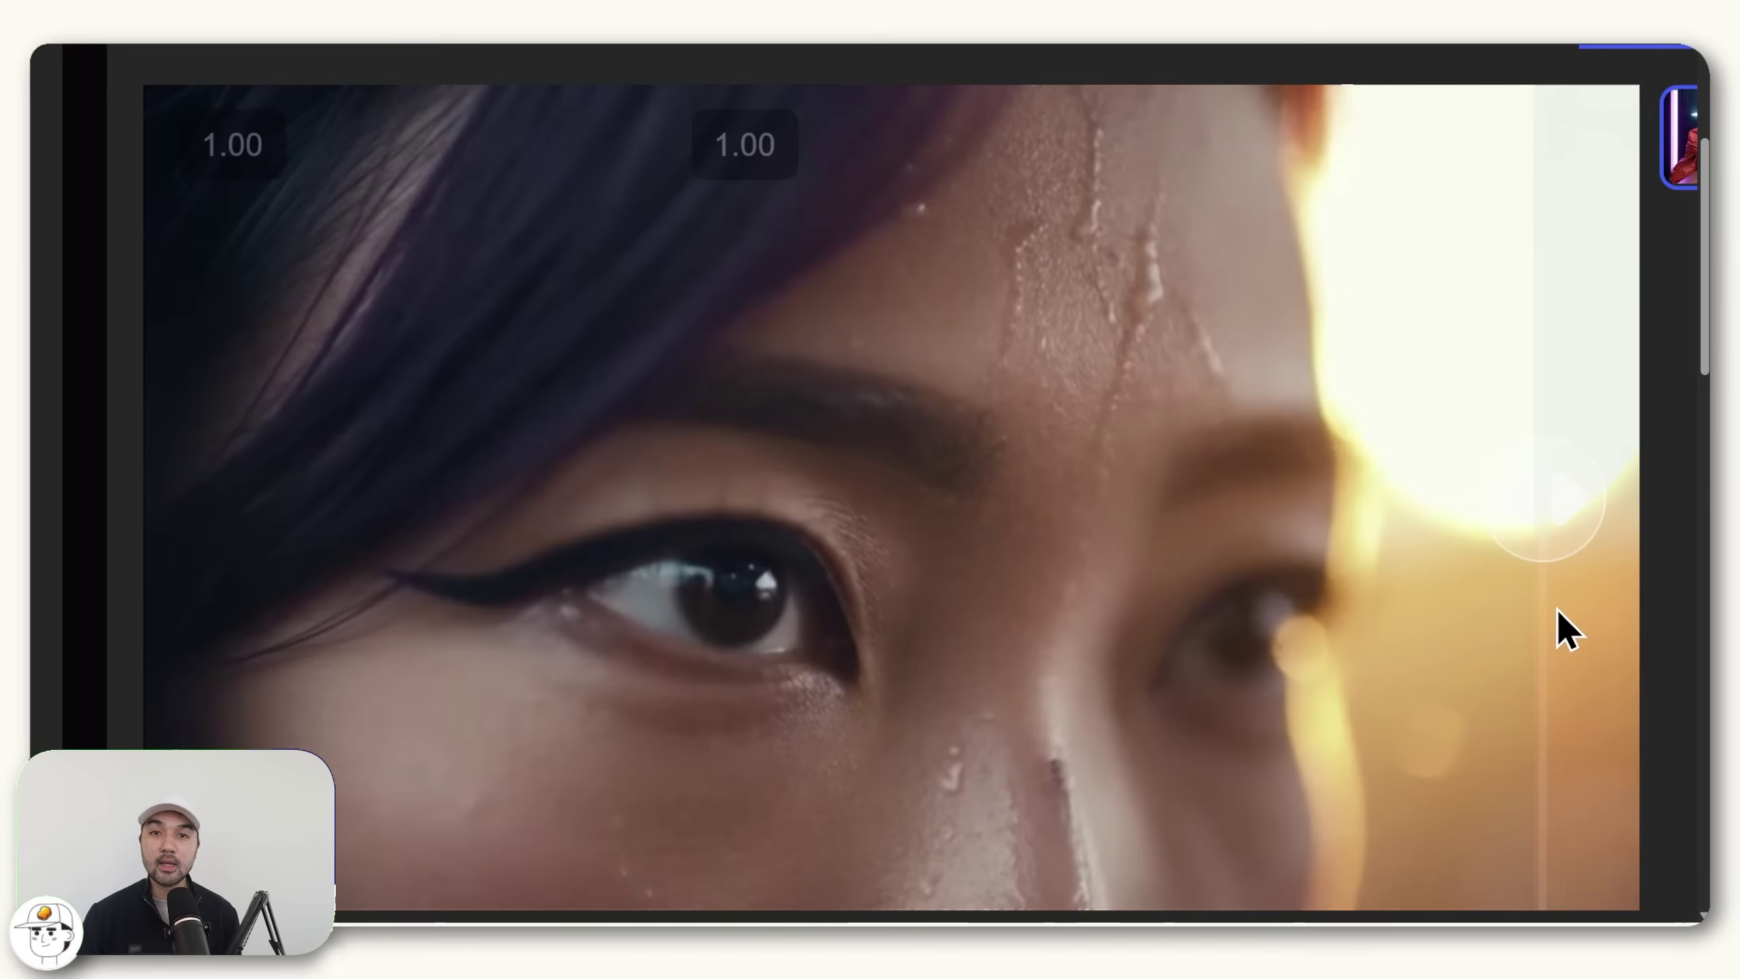
Compare the two versions of the Sora eye close-up portrait using the comparison slider
drag(1557, 626, 221, 726)
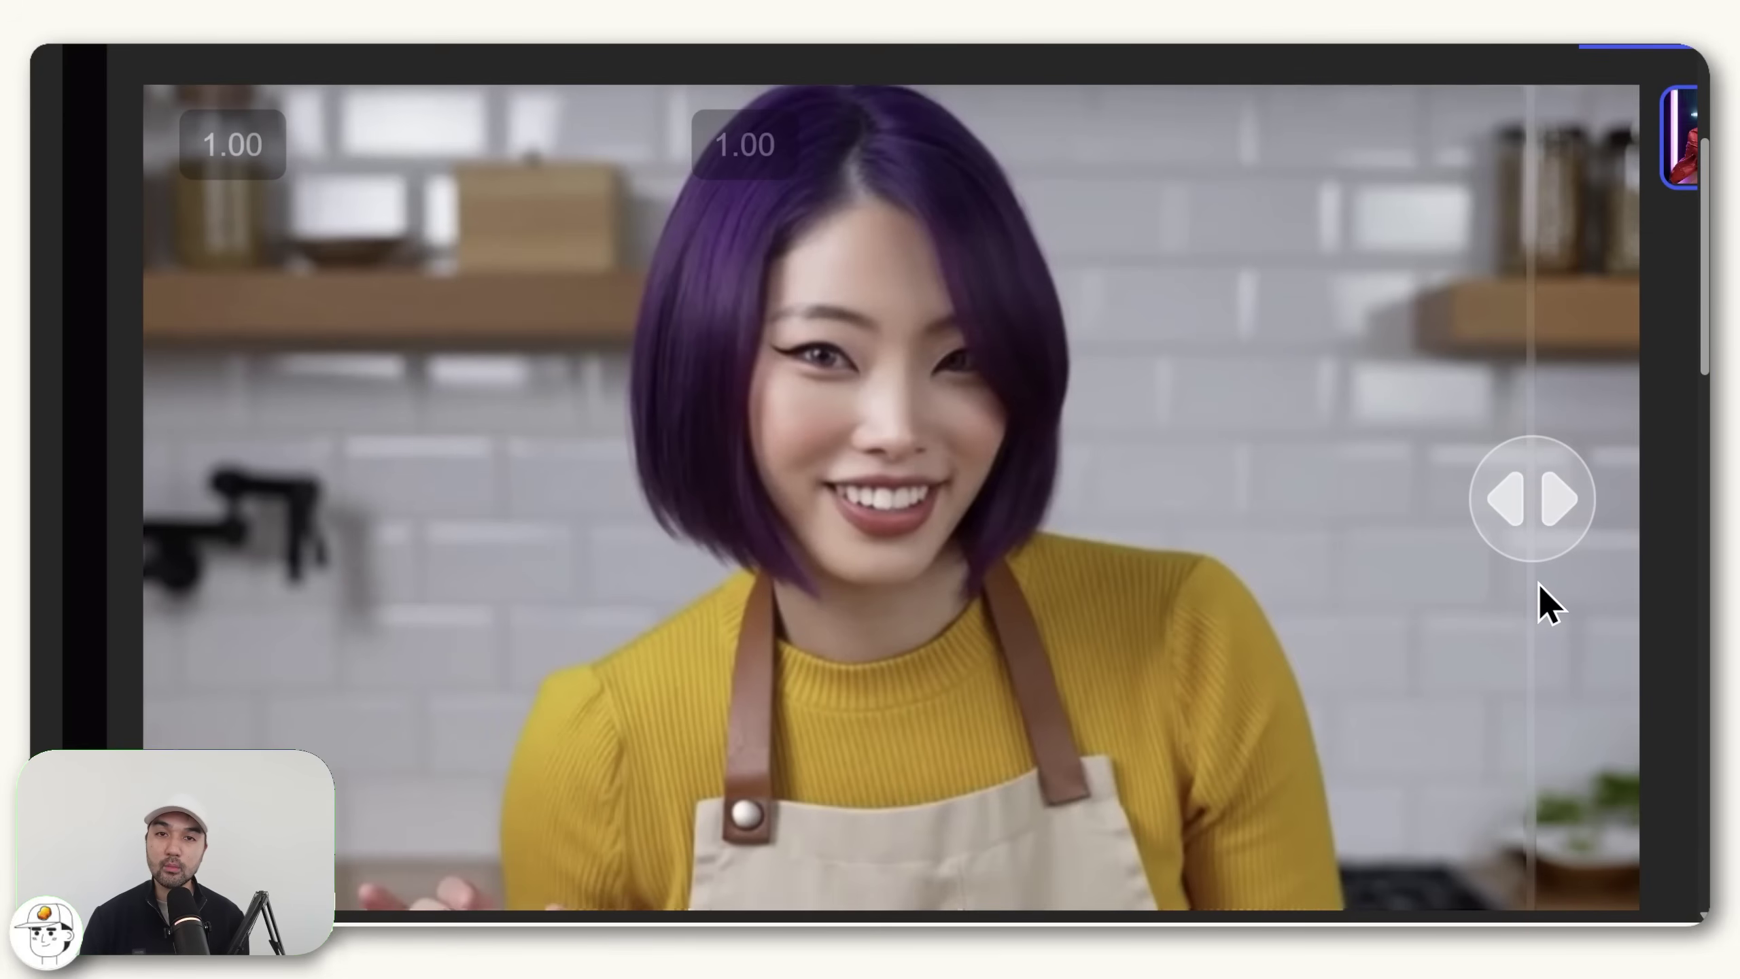
drag(1542, 602, 213, 689)
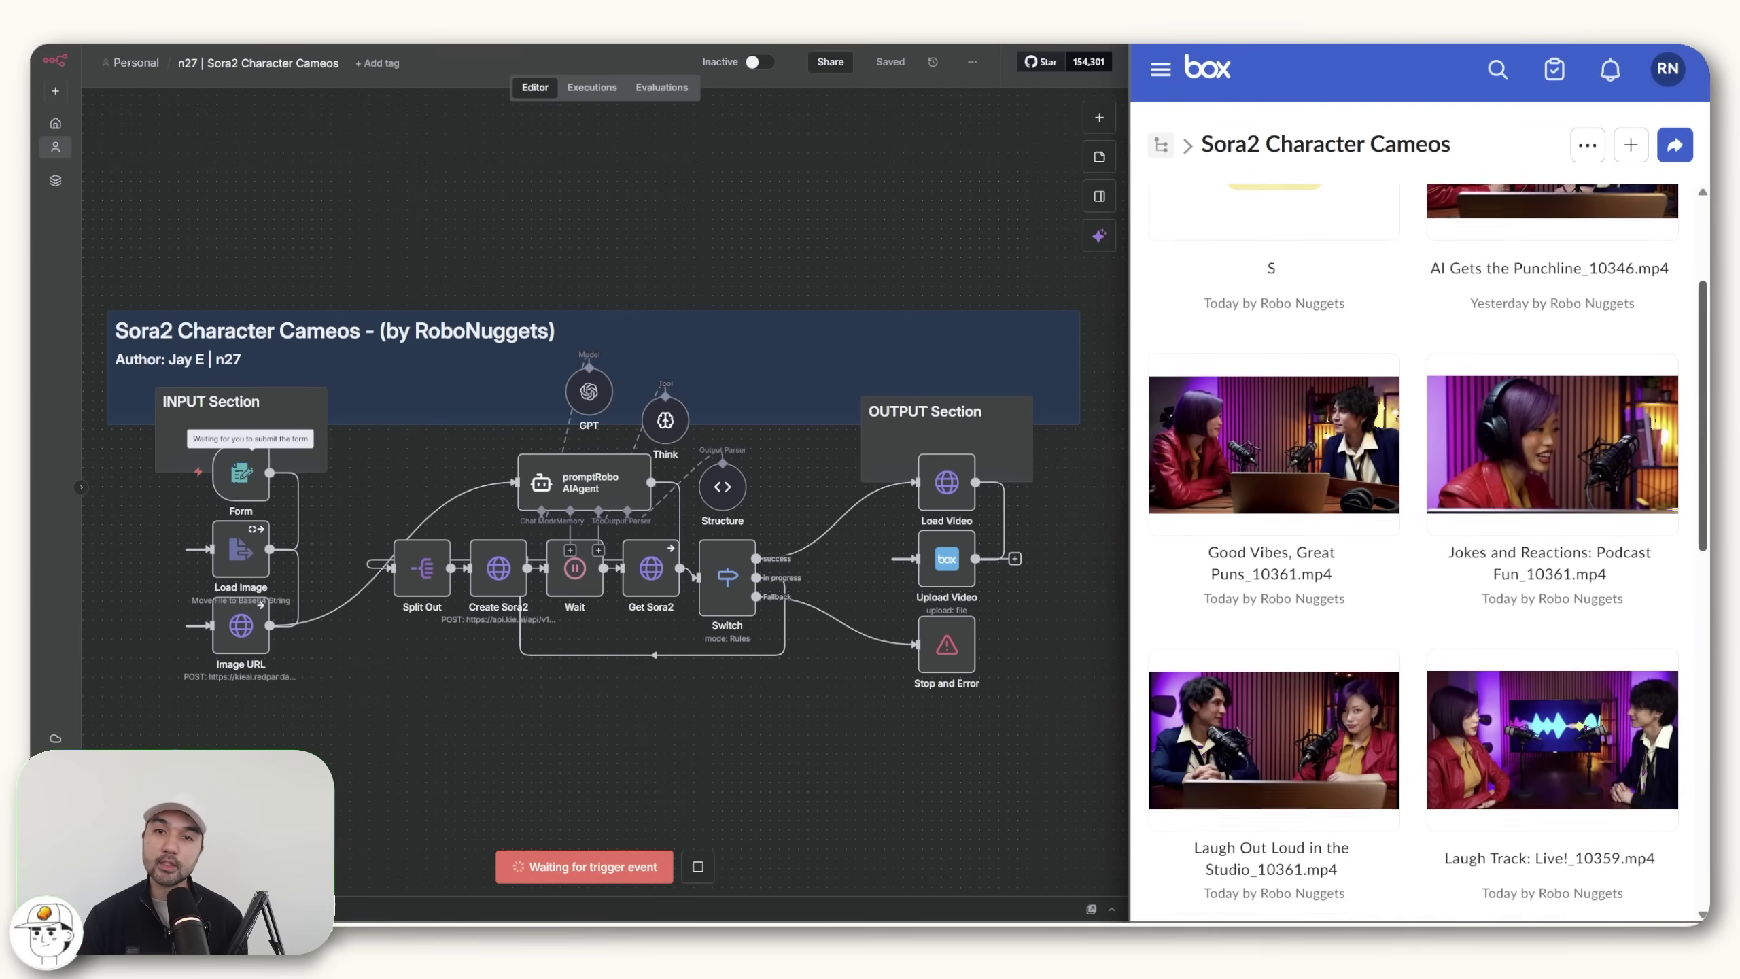
scroll(1424, 582, down, 8)
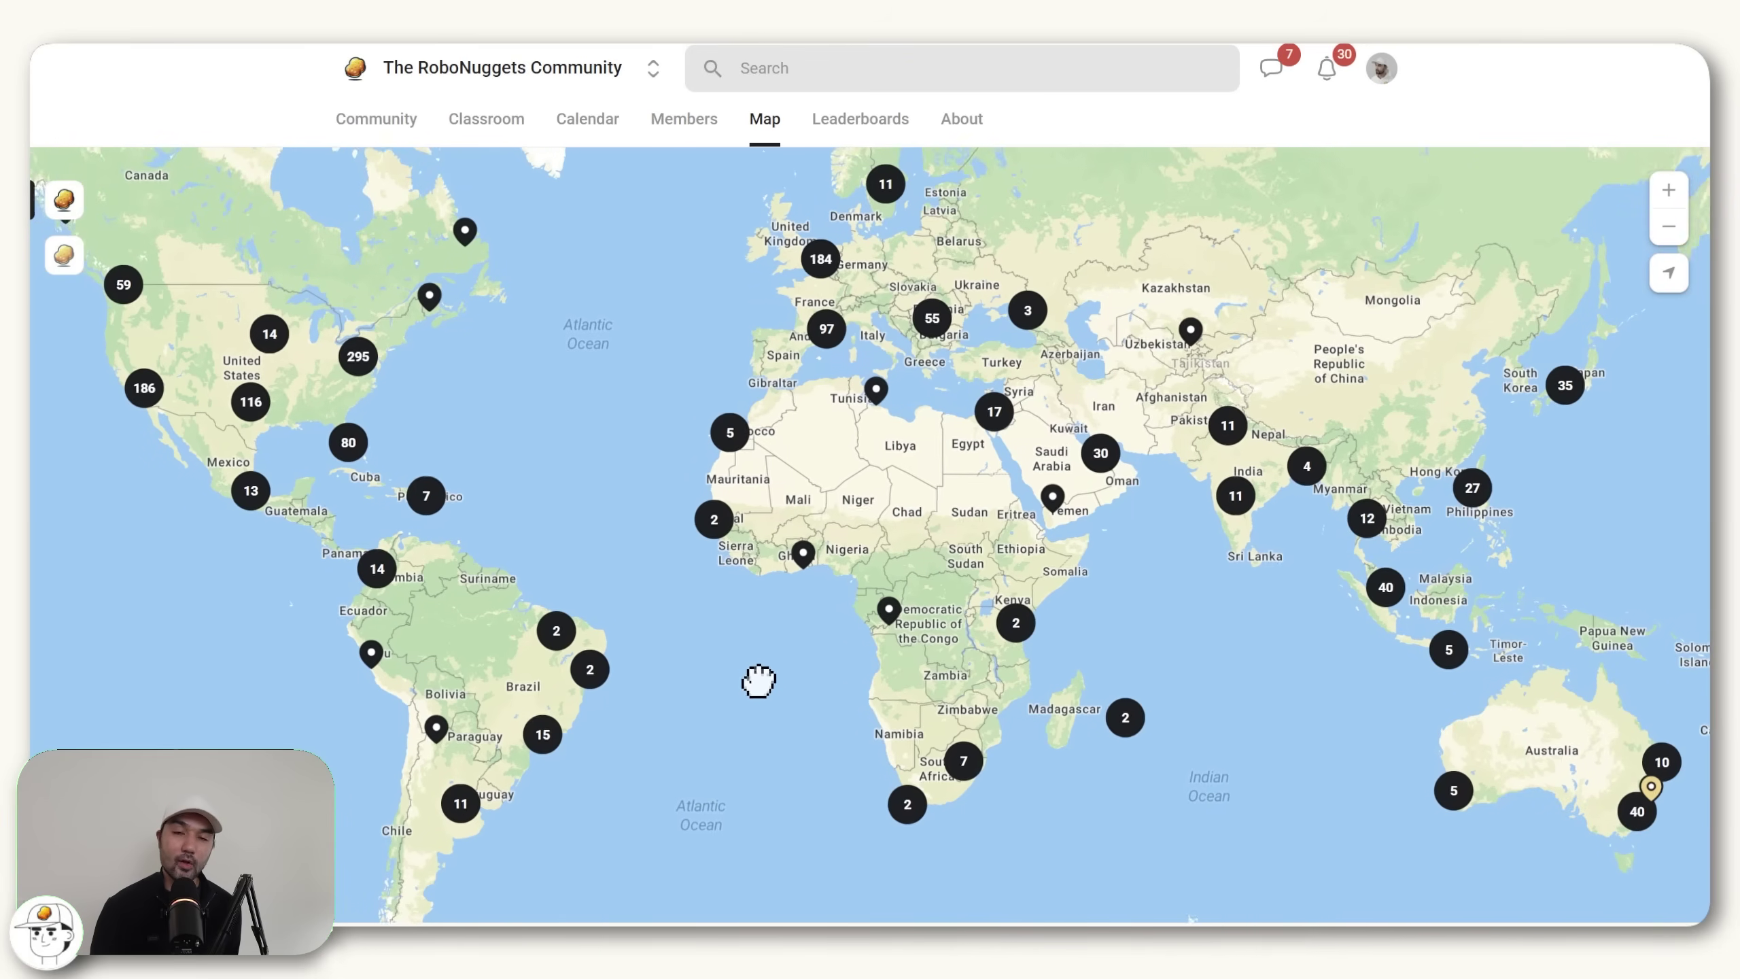
Pan the RoboNuggets member map across the world, then scroll through the Classroom lessons and Community feed
drag(761, 684, 886, 750)
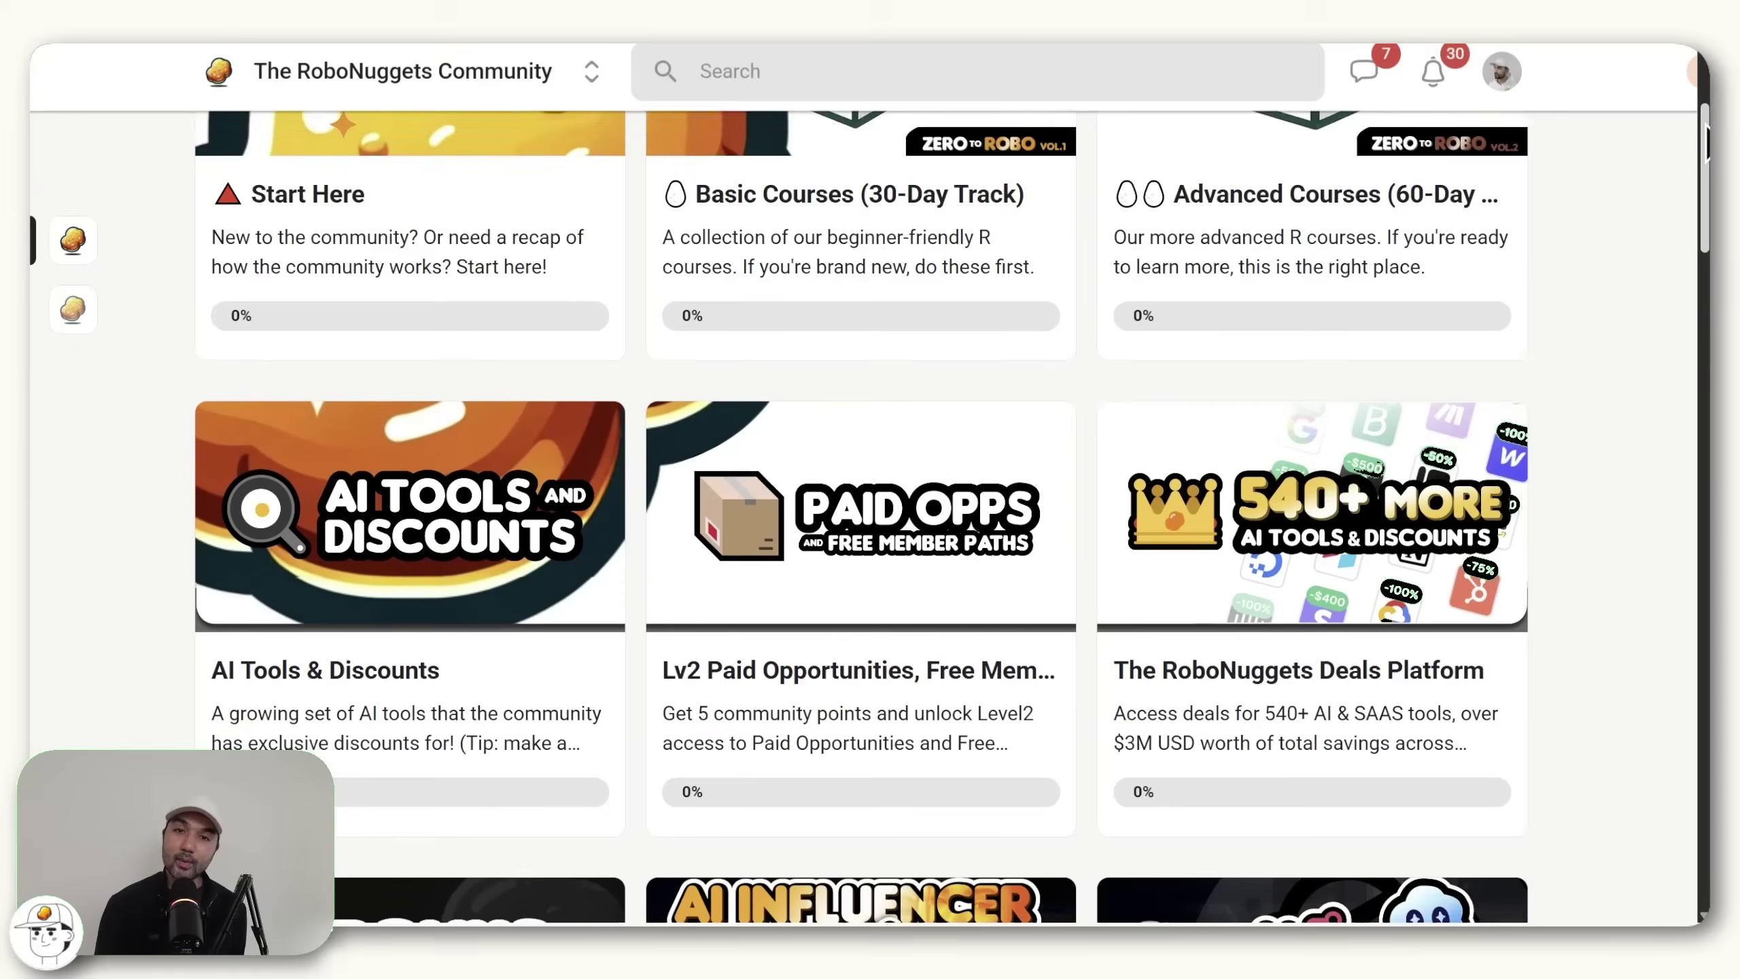
scroll(863, 521, down, 15)
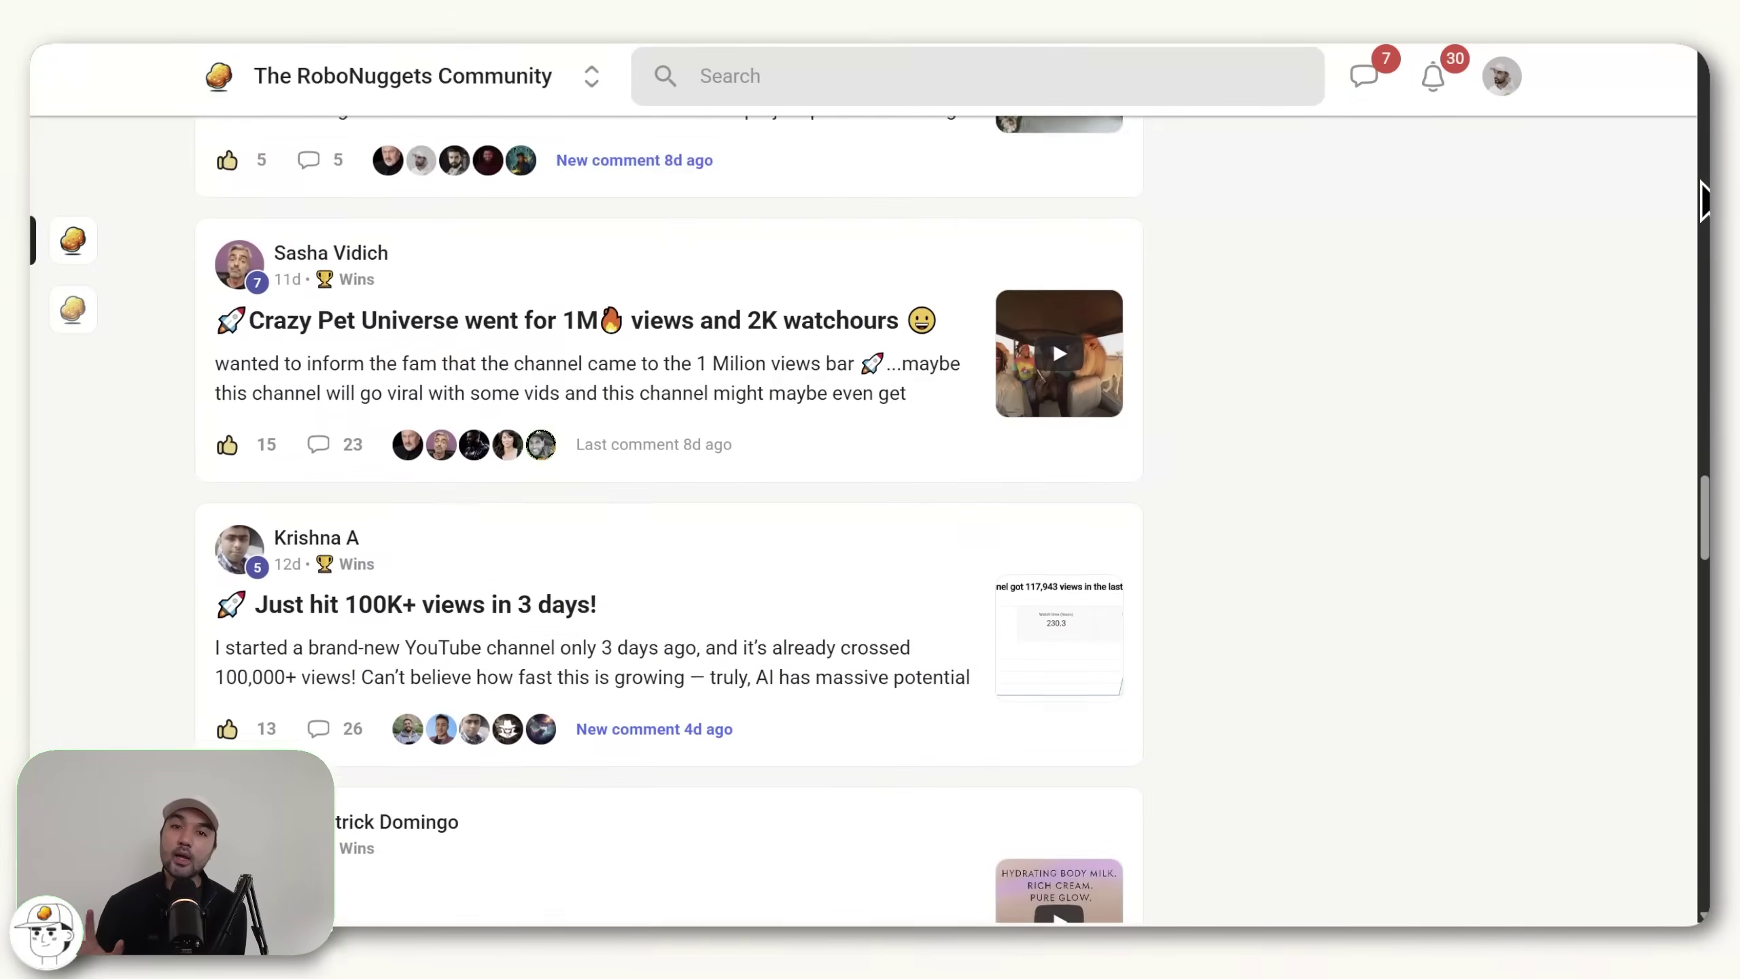
scroll(1704, 199, down, 10)
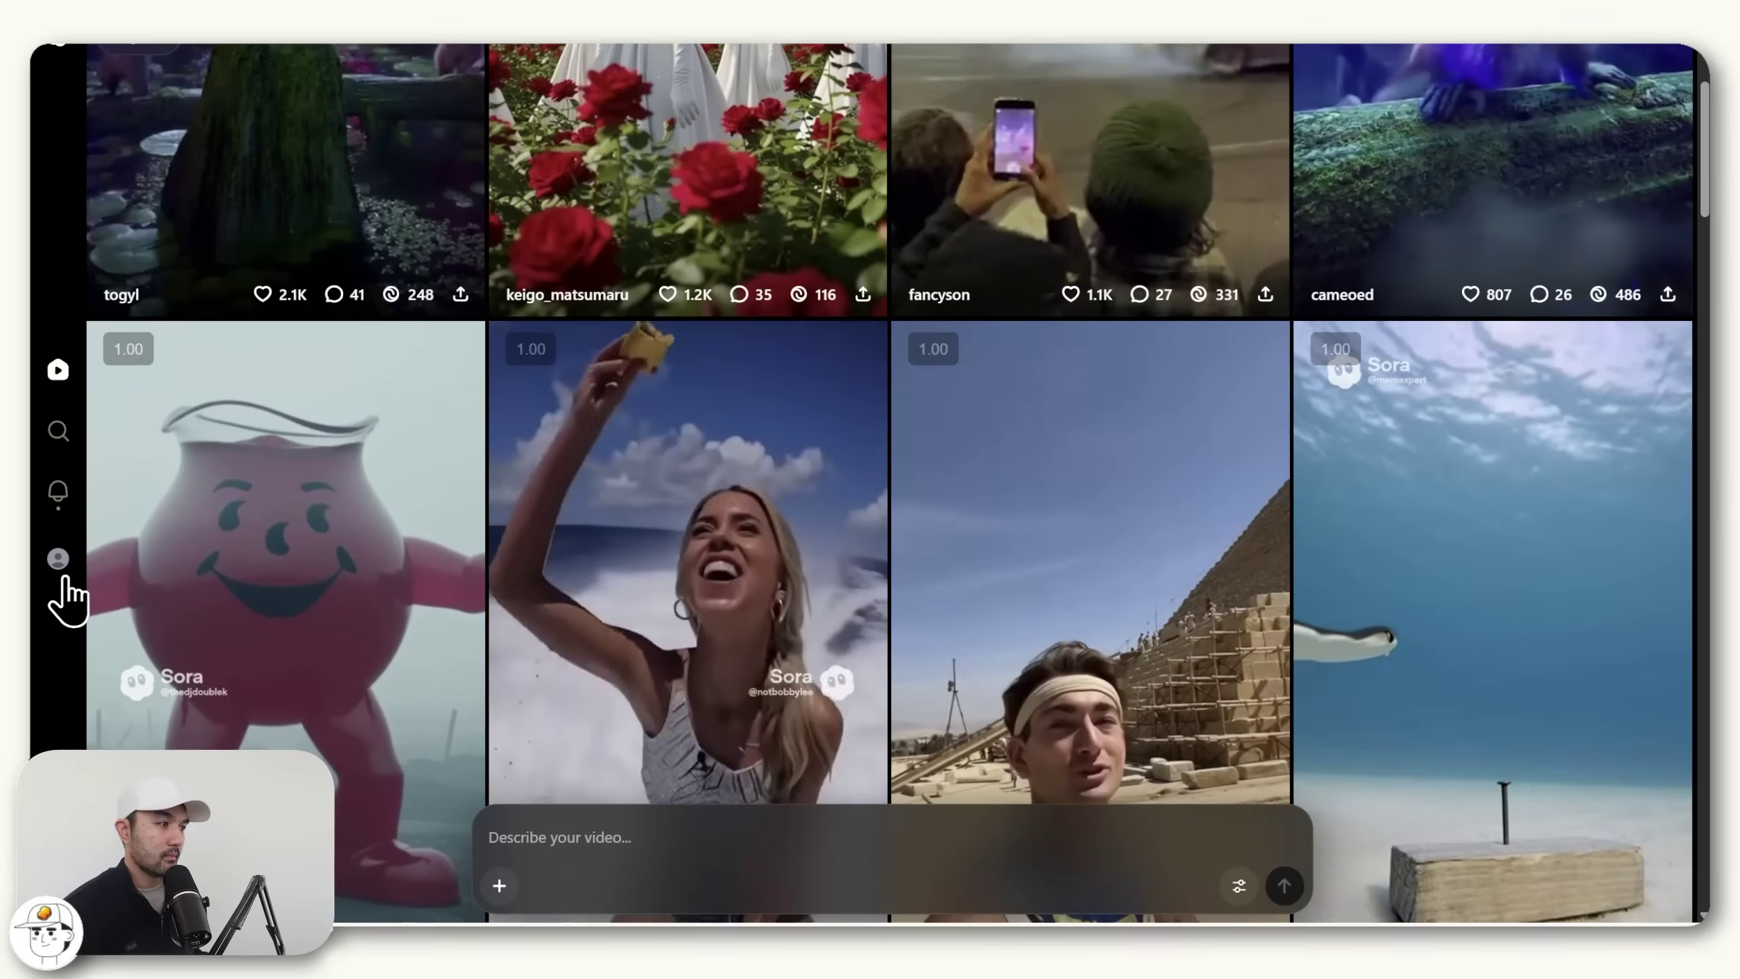
From your profile, create the Nimbus the Velvet Paws cat character from an uploaded clip and save it
click(59, 560)
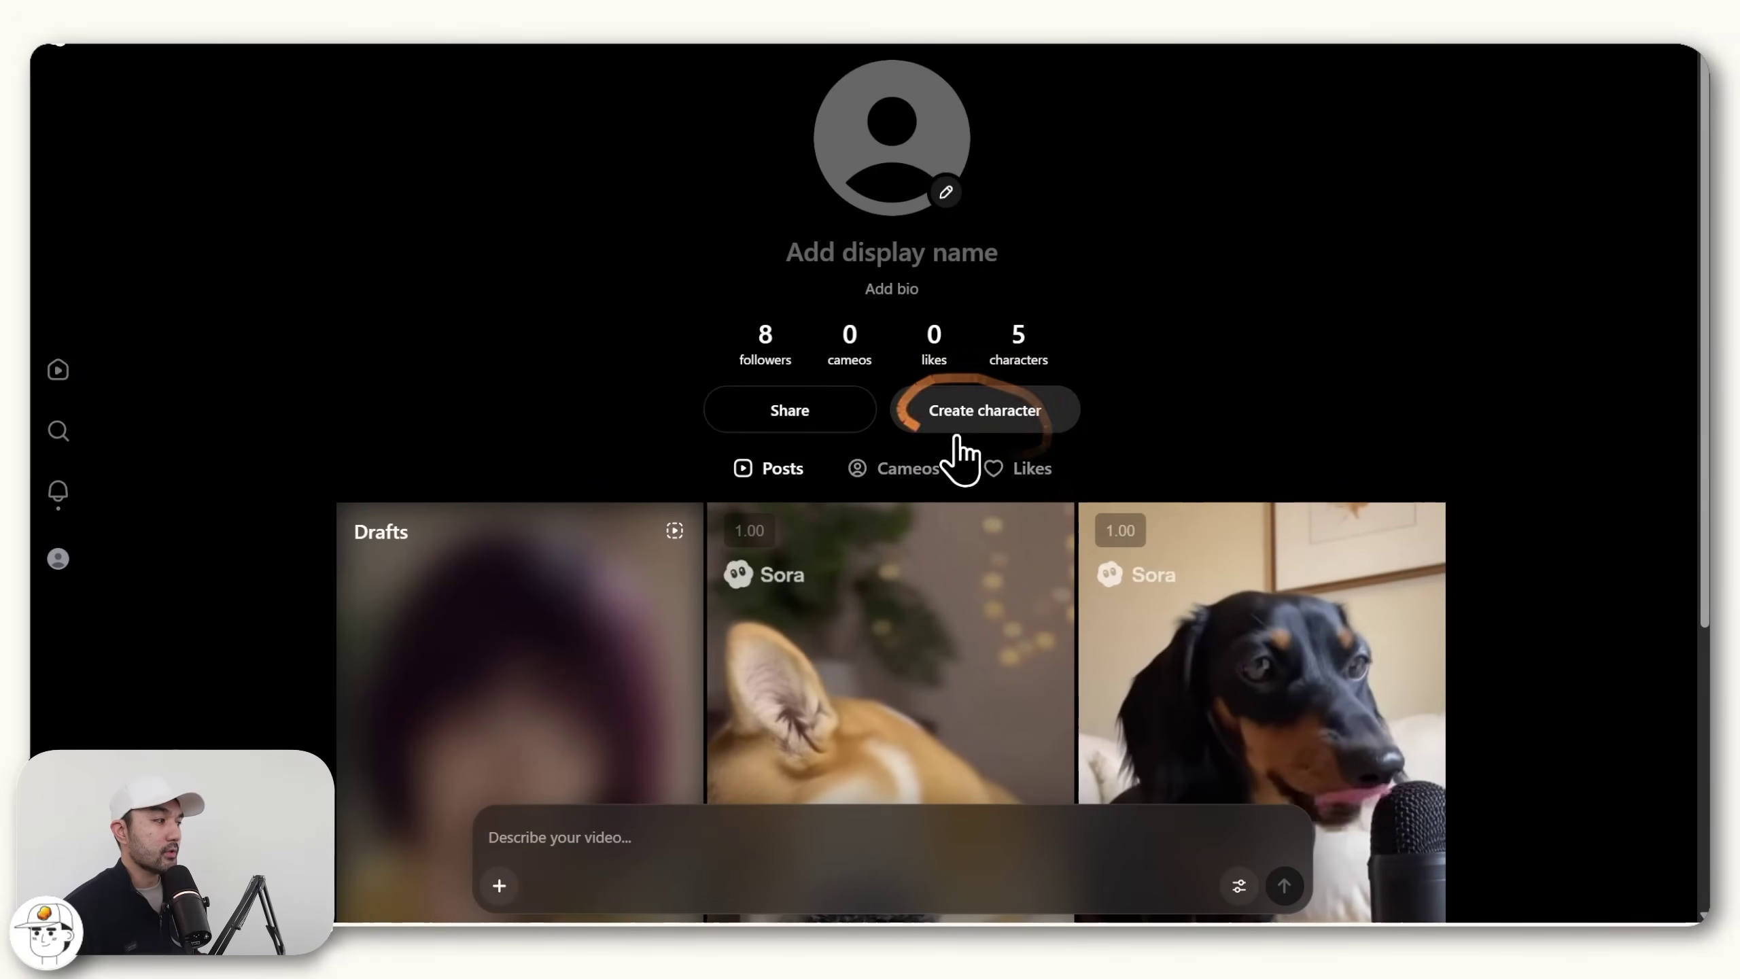
click(944, 415)
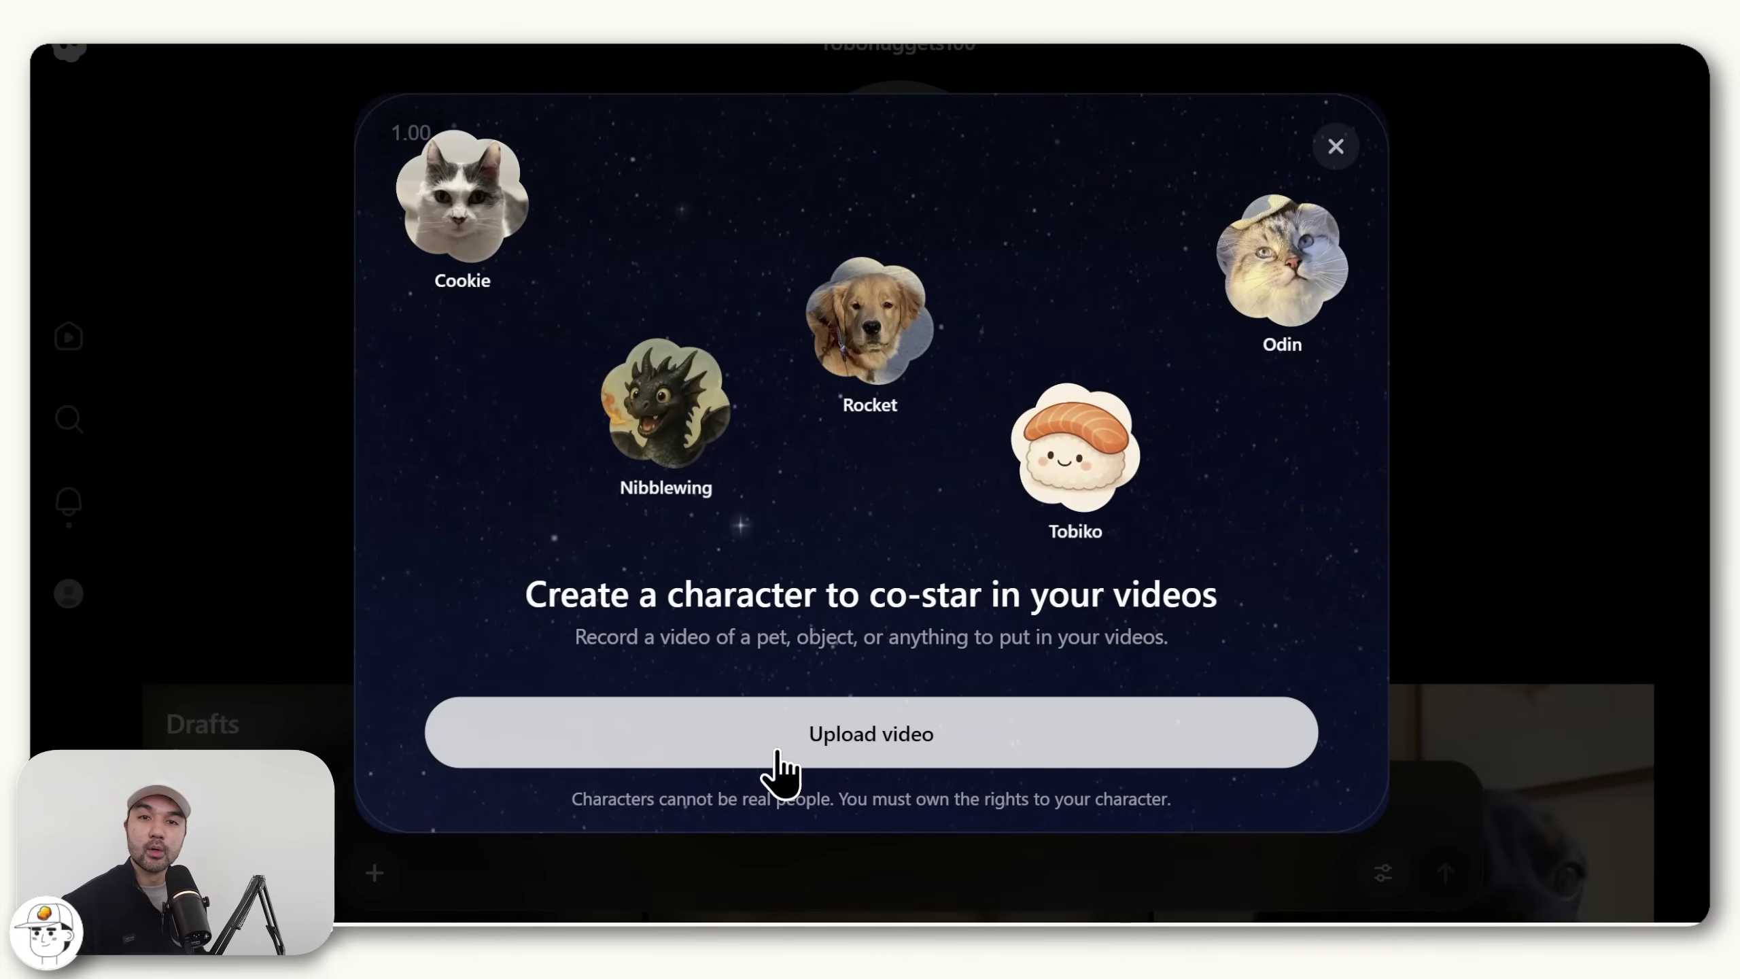
click(779, 750)
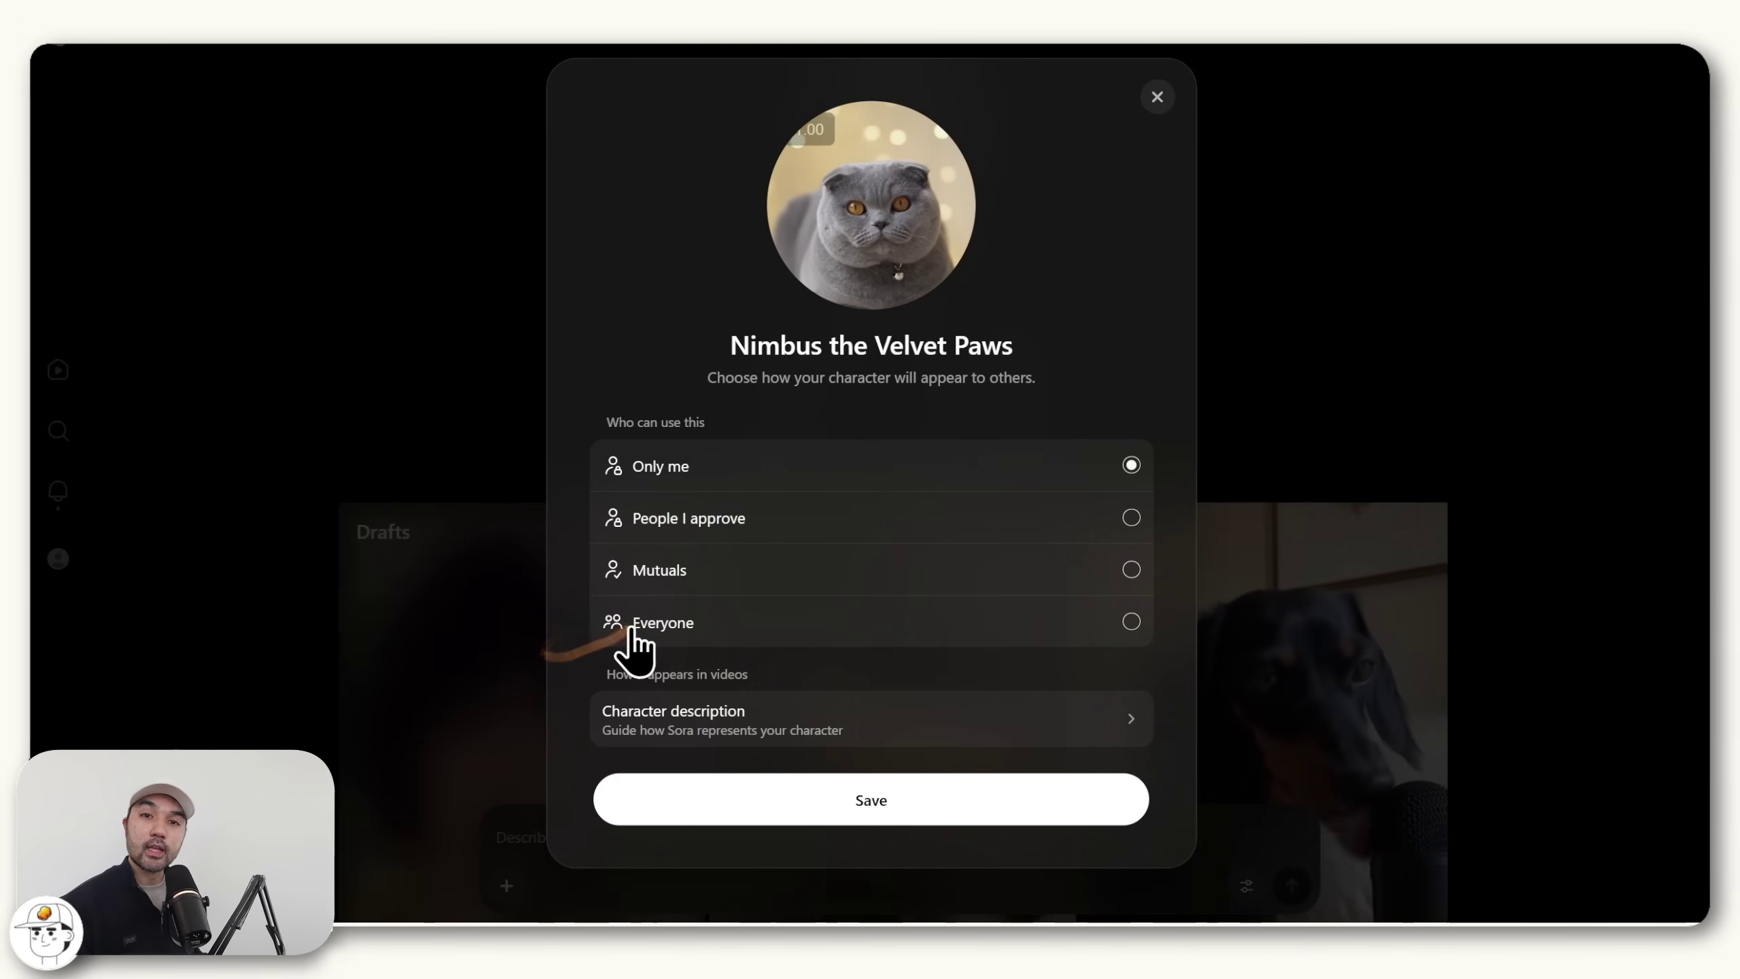
click(751, 795)
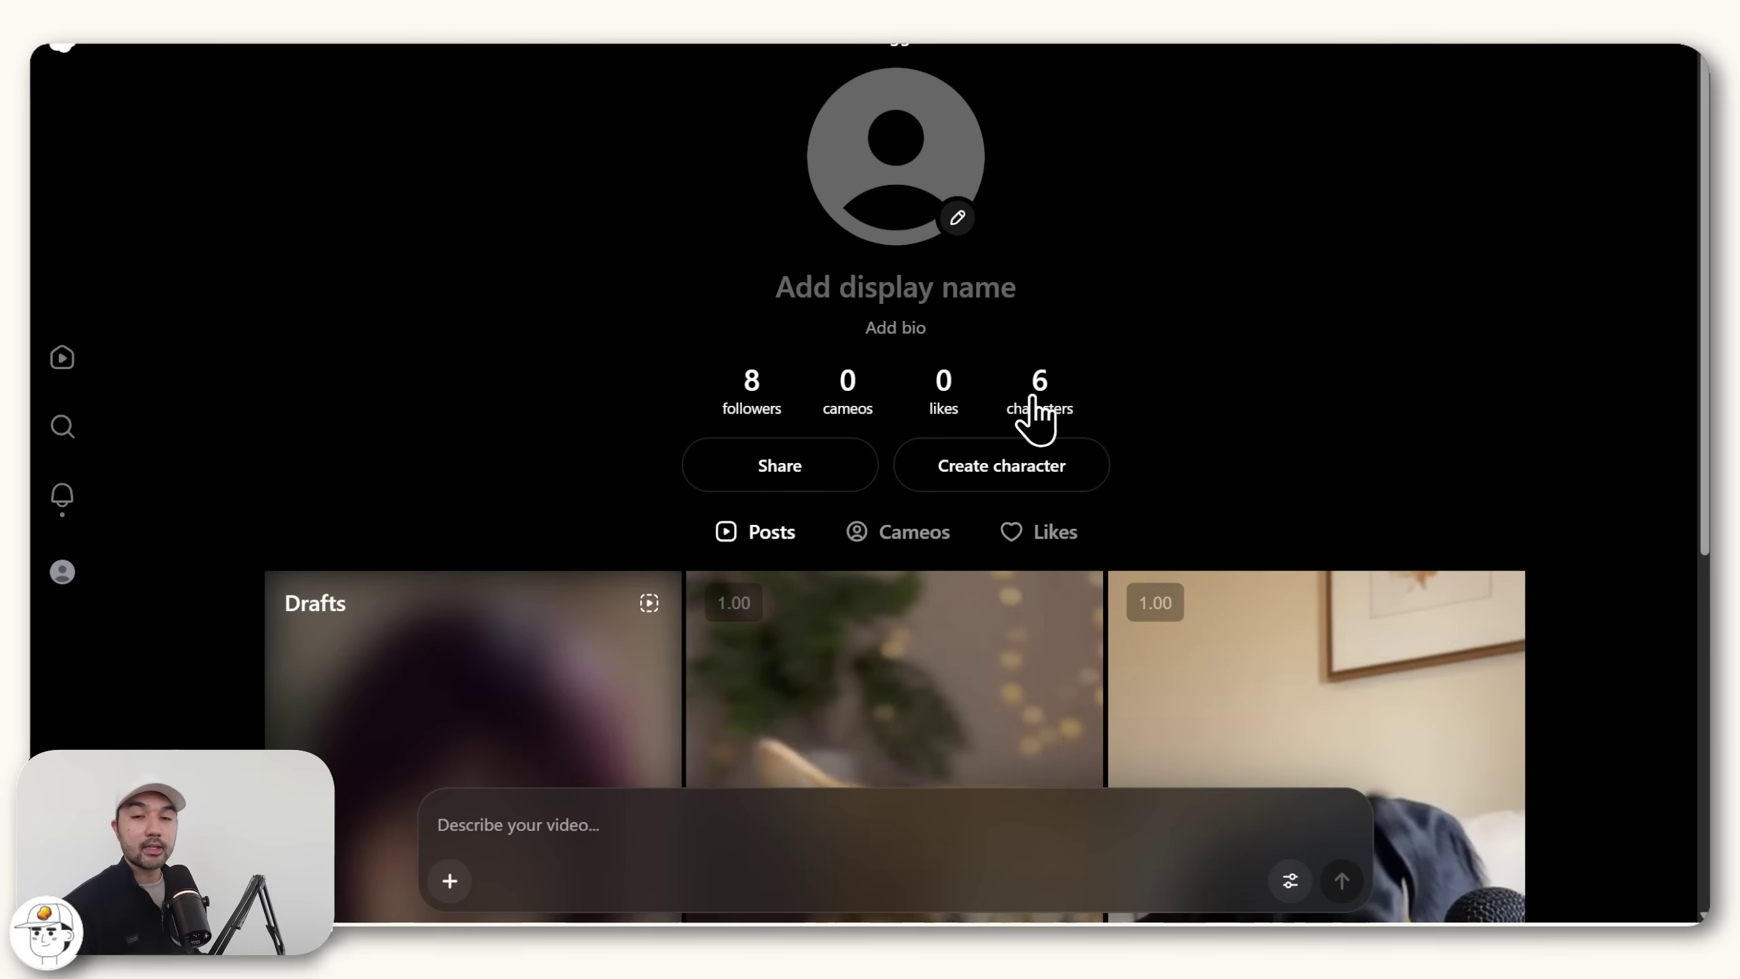
Tag the Nimbus cat character in the prompt and fill in the scene, character, voice, face and clothes descriptions
click(1038, 411)
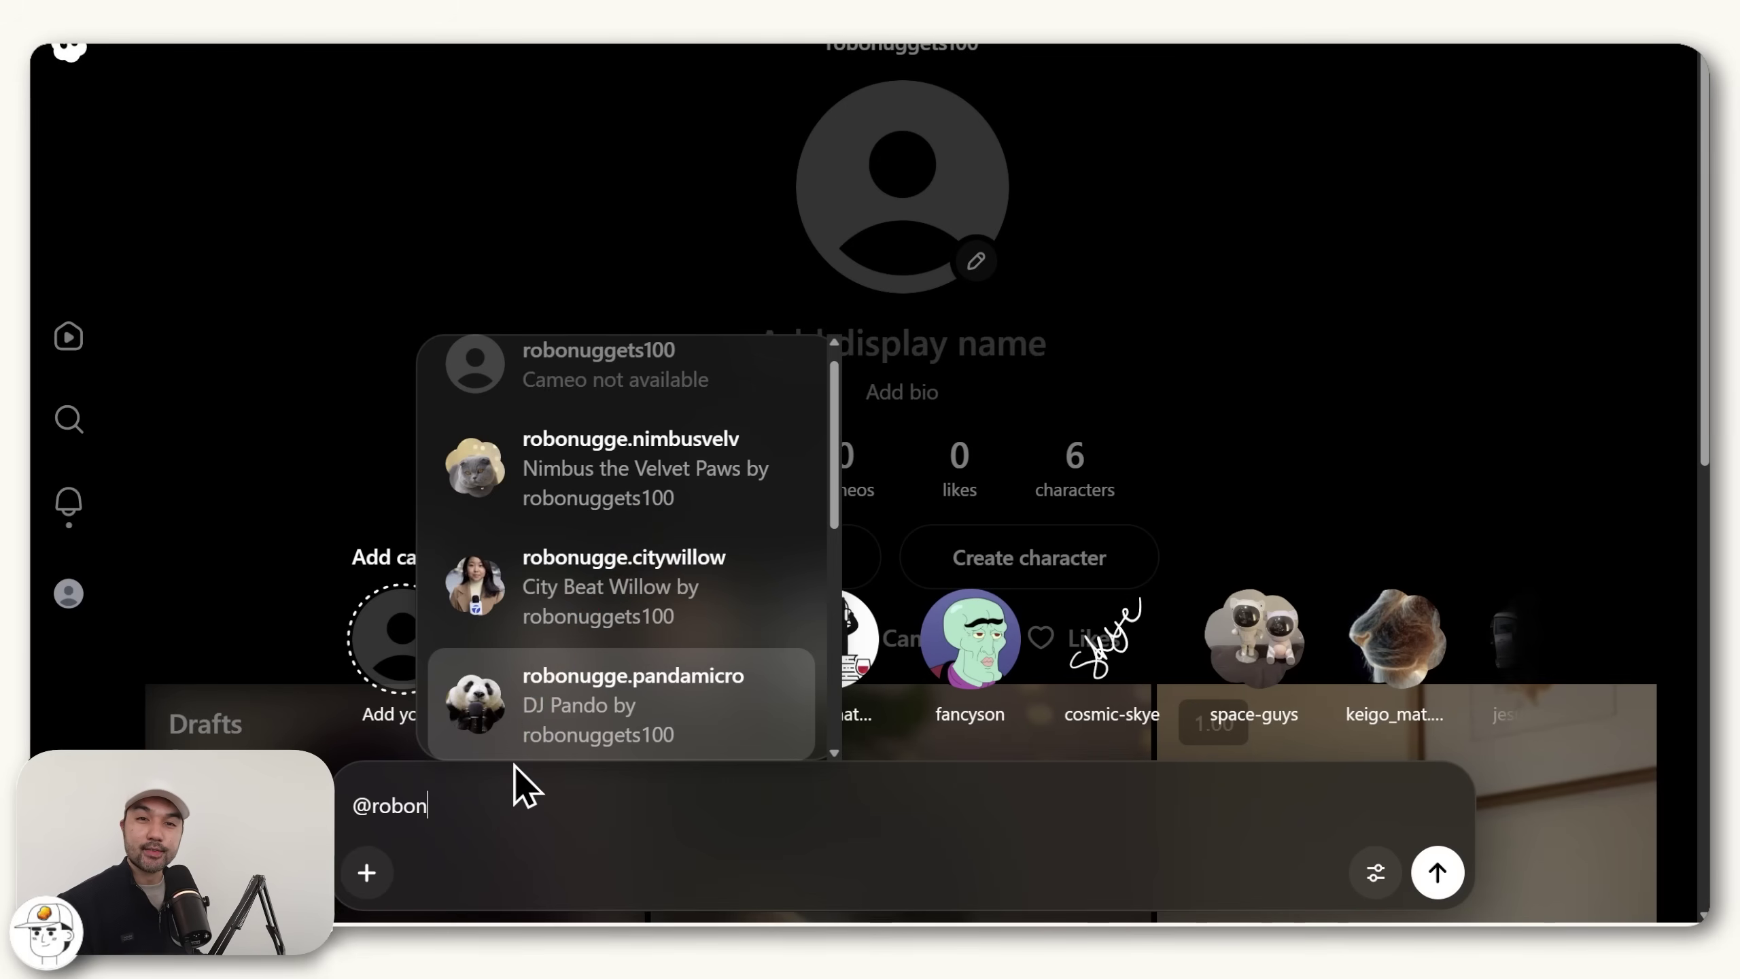
click(644, 499)
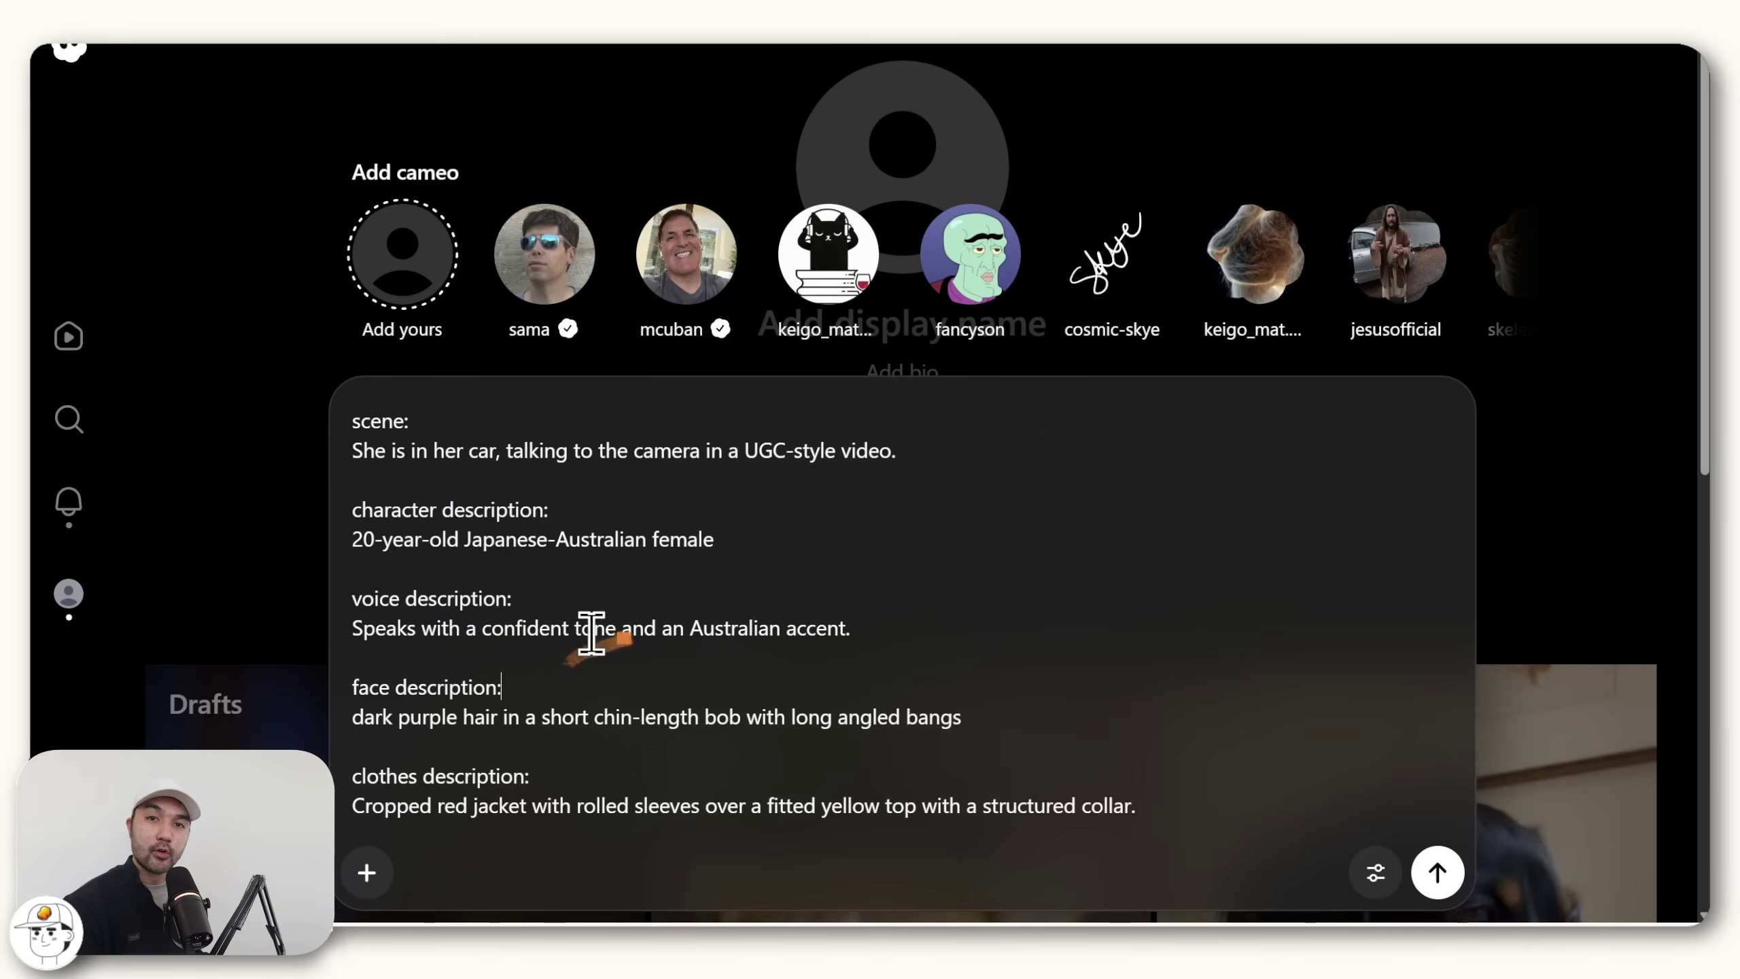
click(503, 687)
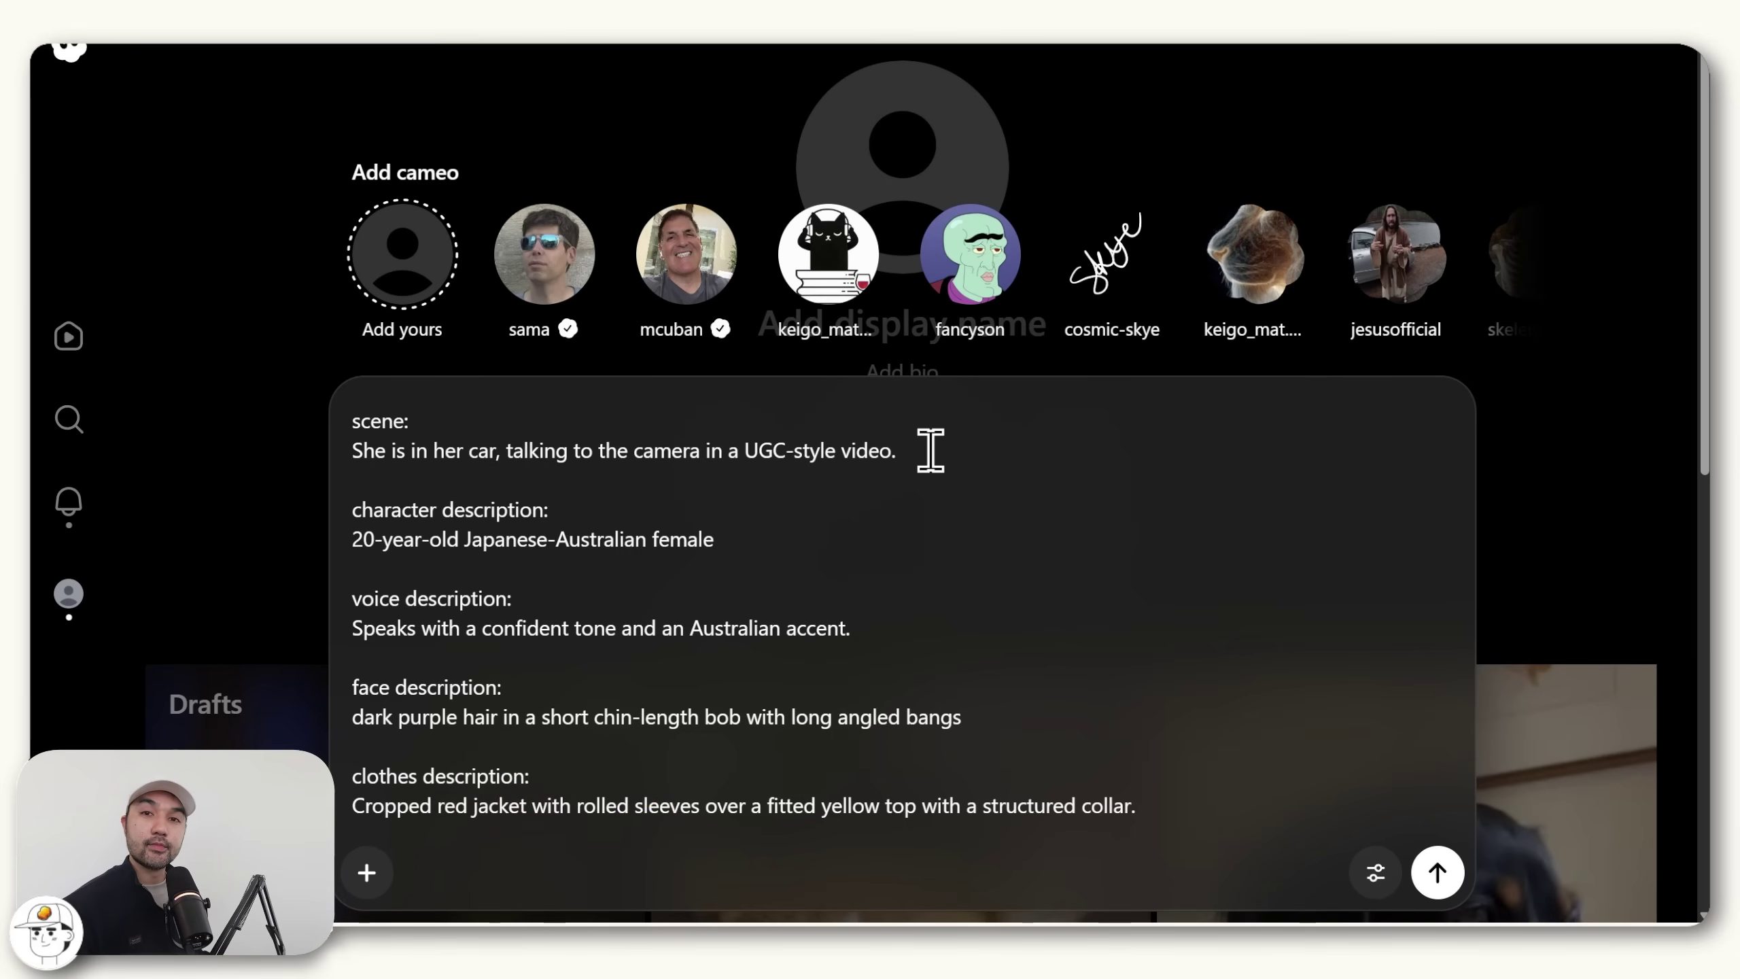
drag(930, 451, 905, 435)
click(762, 416)
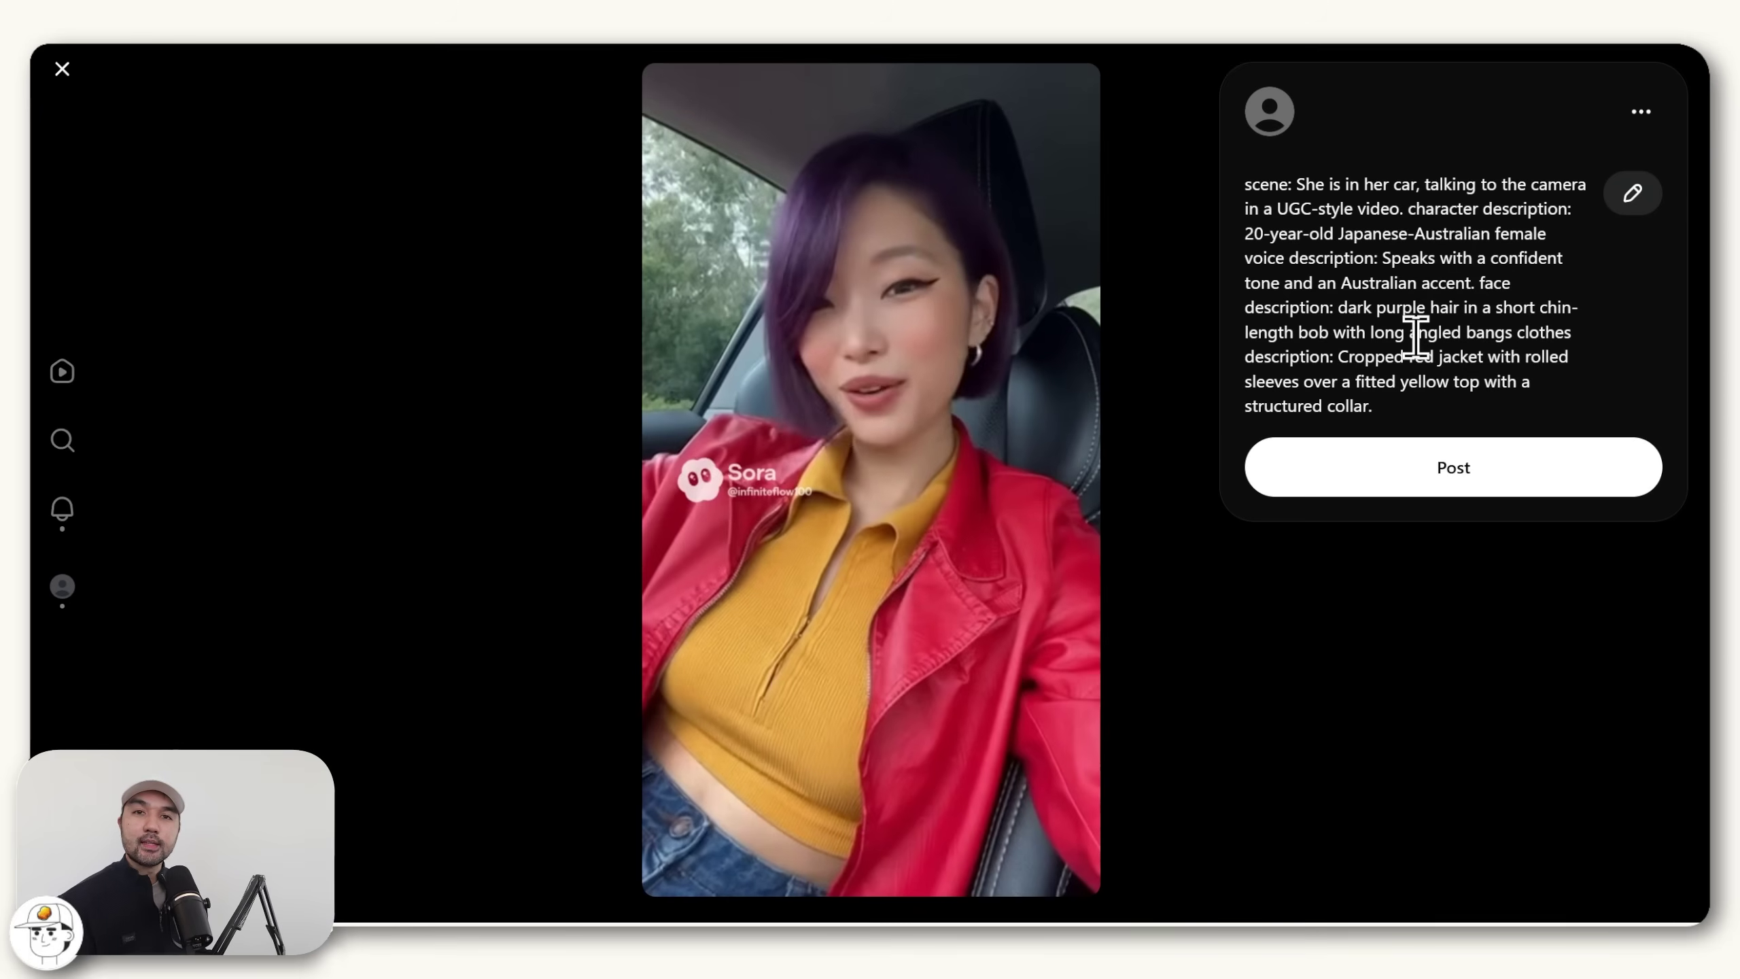
Choose Create character from the generated car-selfie video's options menu
click(1643, 116)
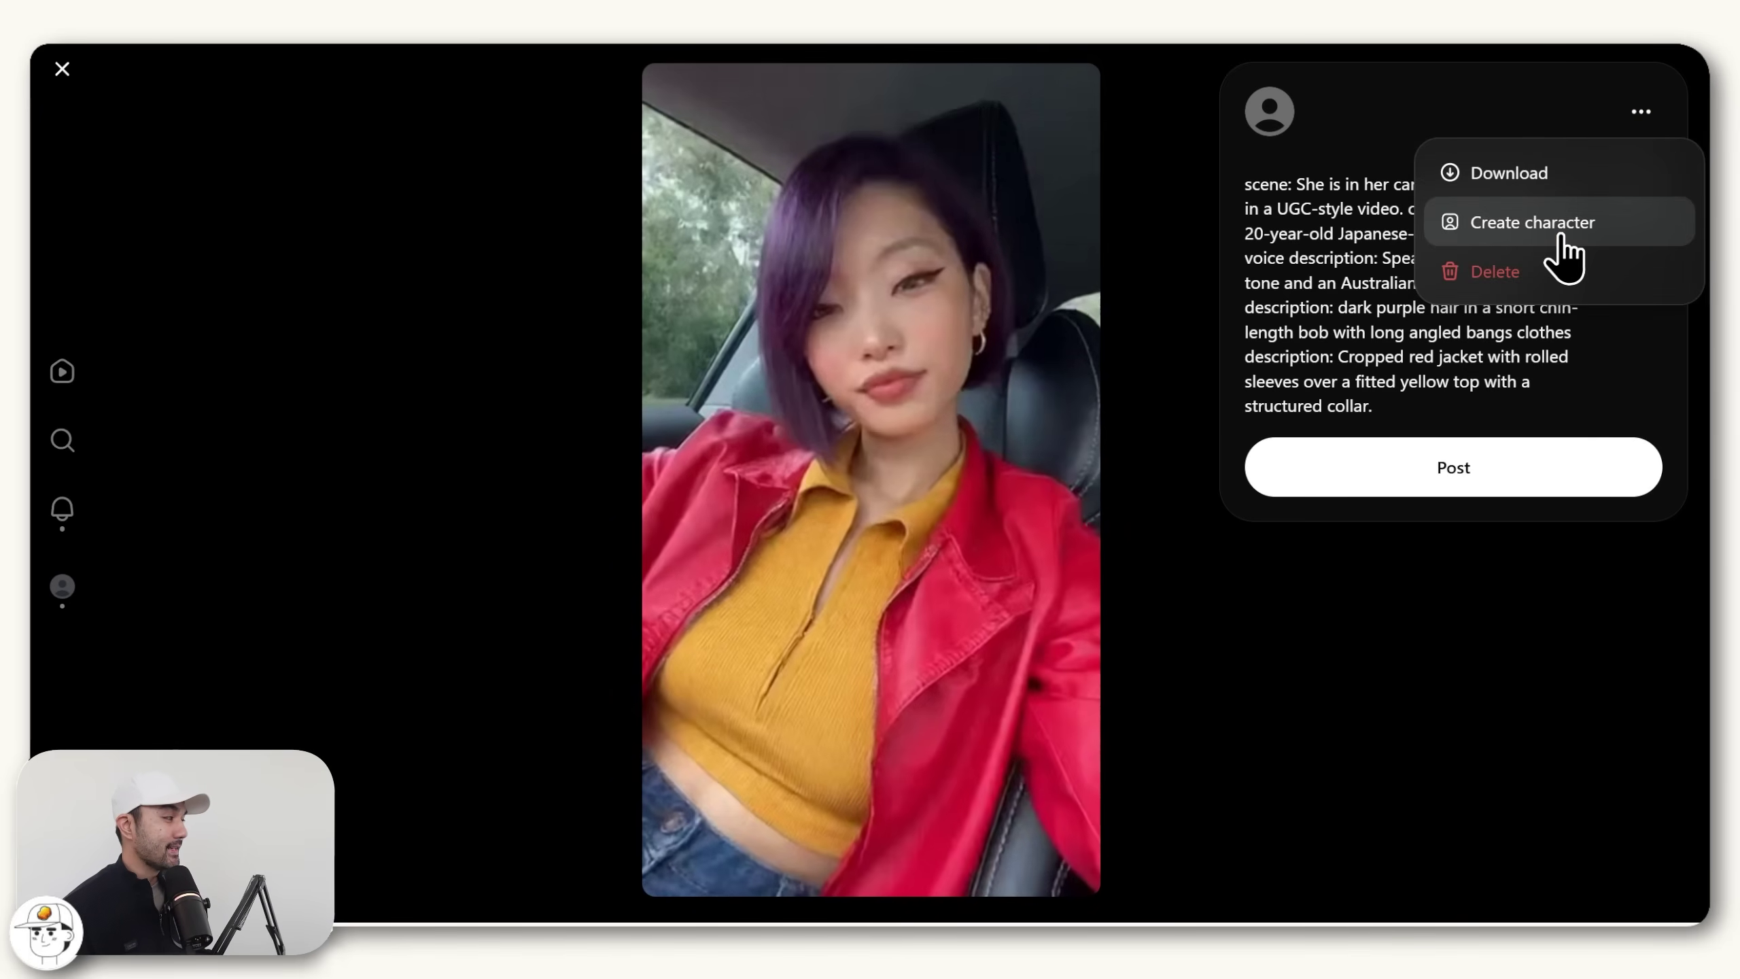
click(1562, 237)
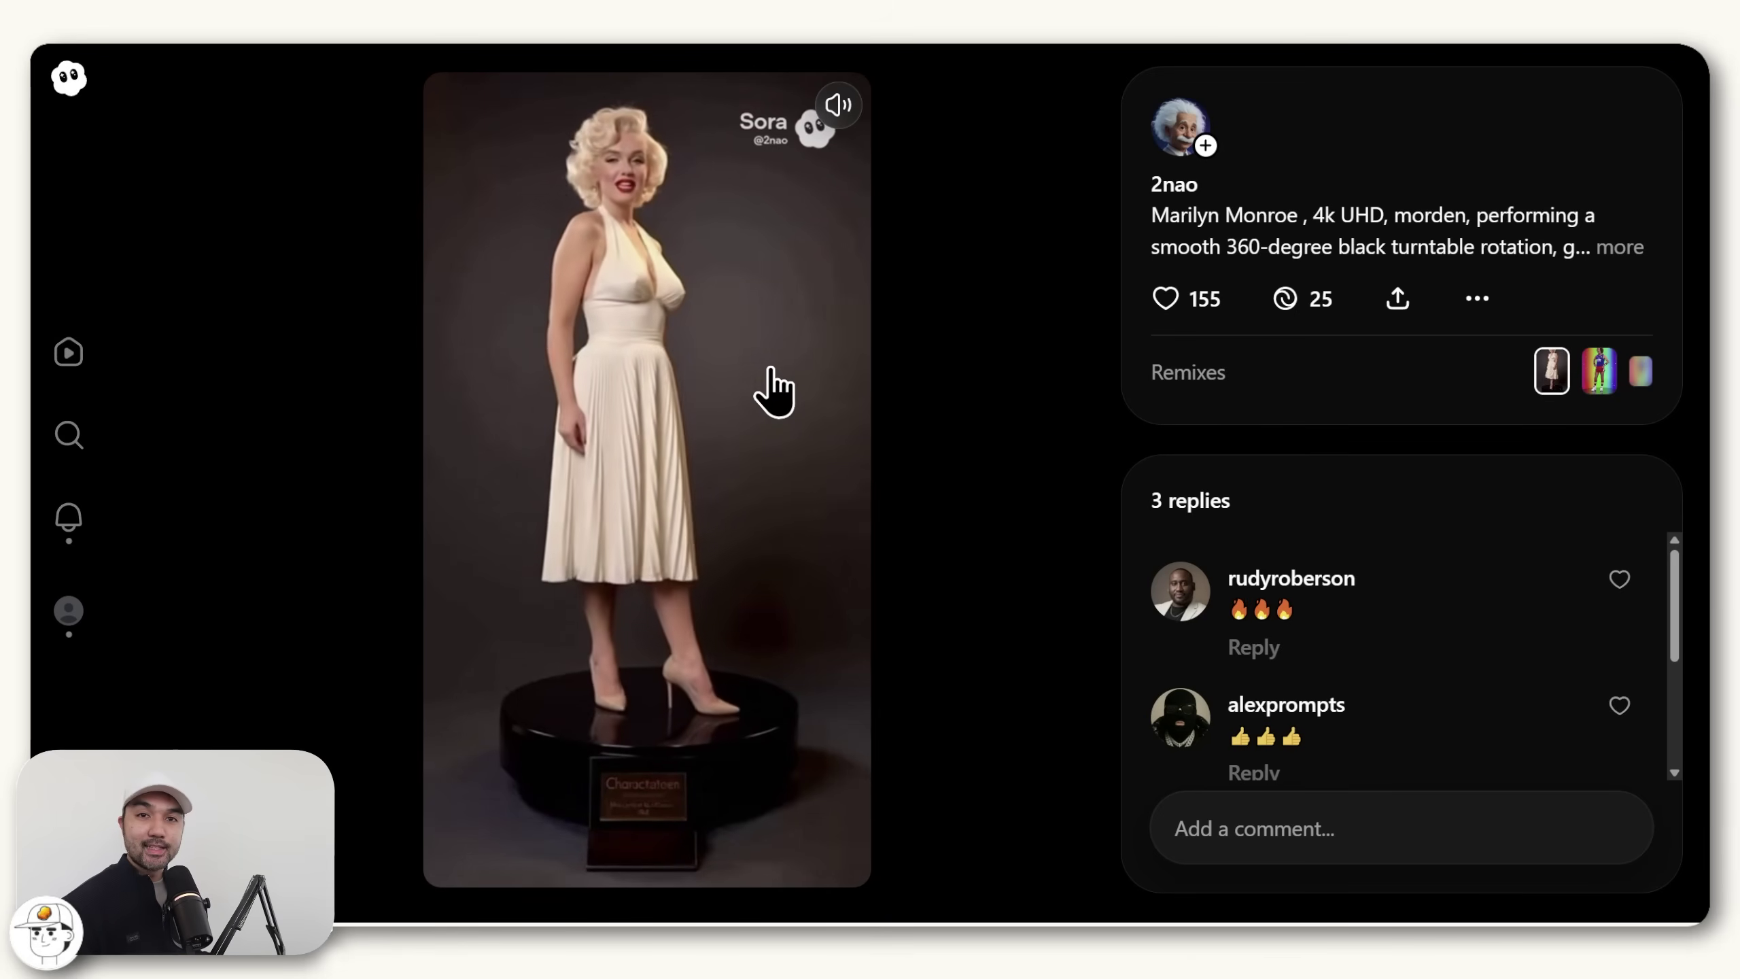
click(1295, 317)
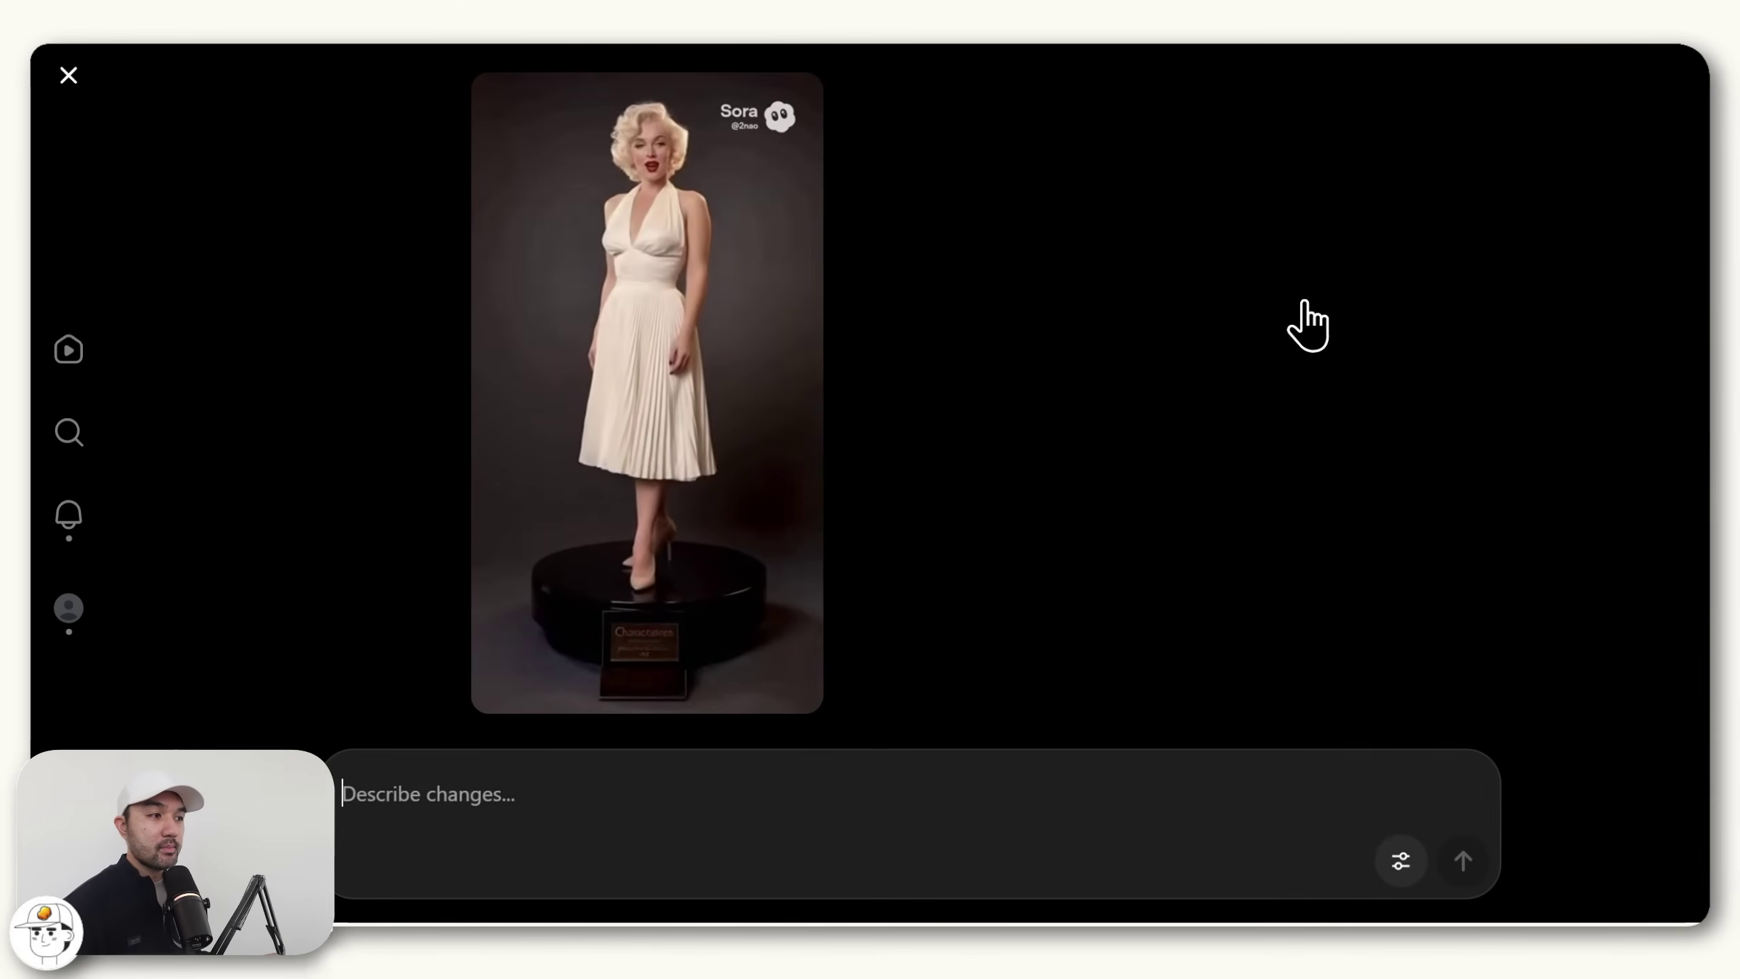
text(@vibe)
click(579, 411)
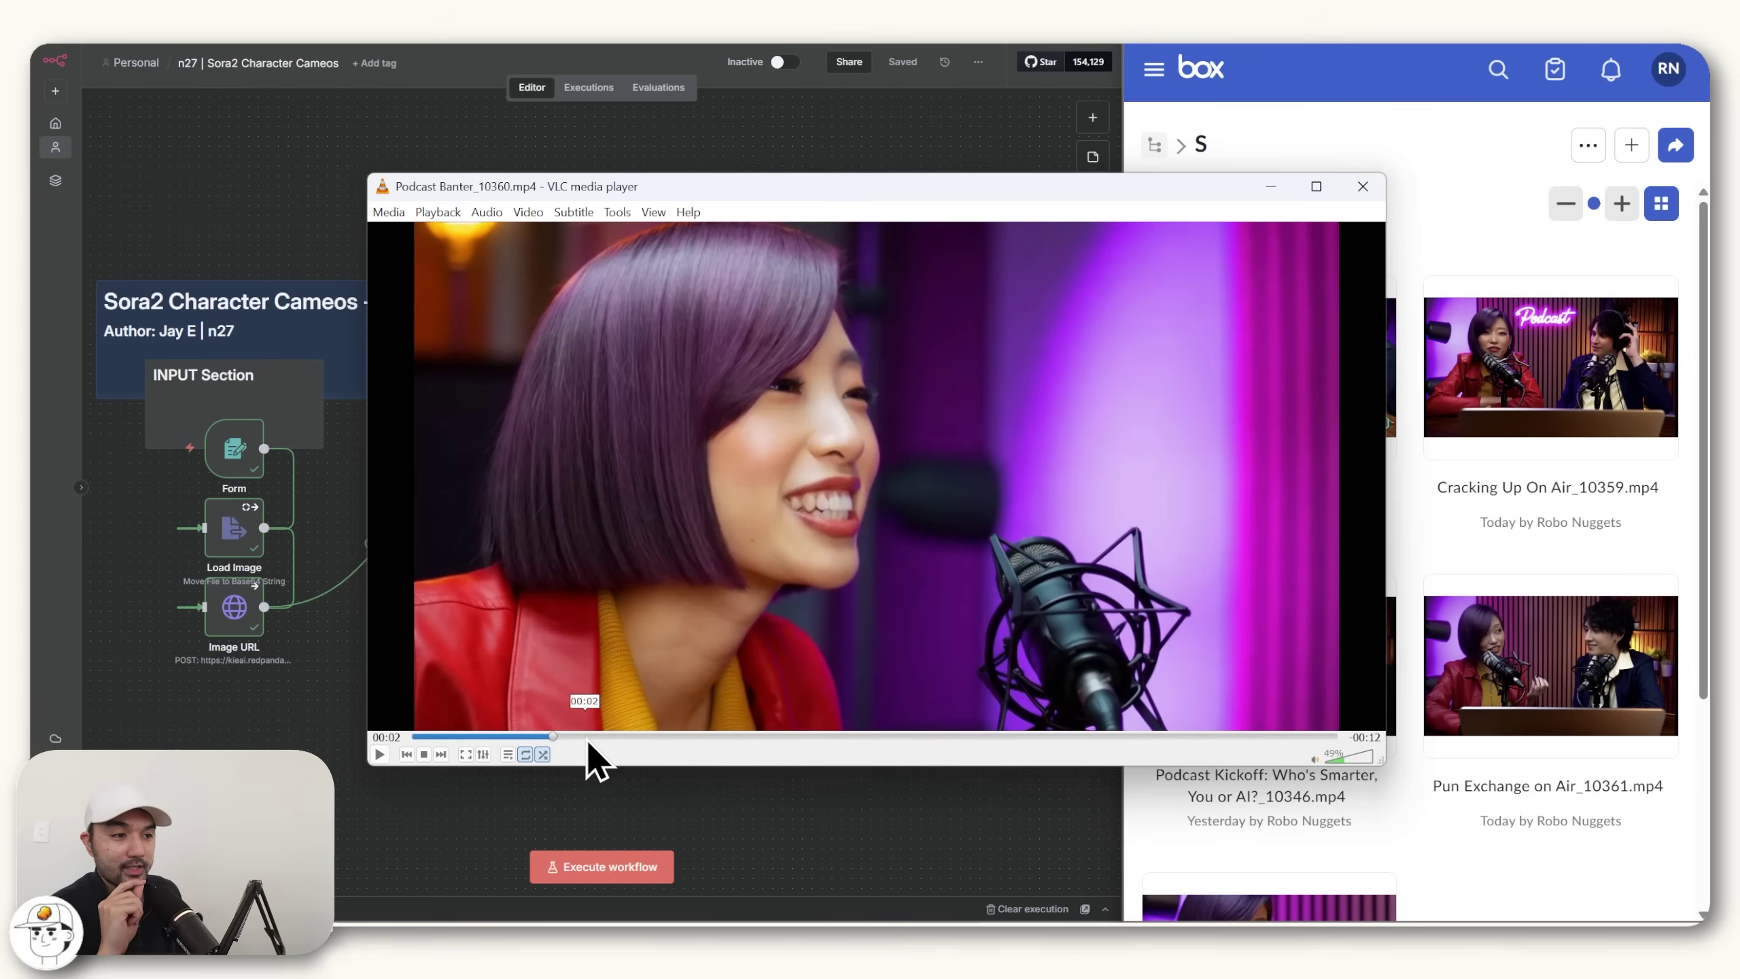
Skip the Podcast Banter clip ahead to about 00:07, where both characters laugh at the desk
drag(588, 741, 941, 741)
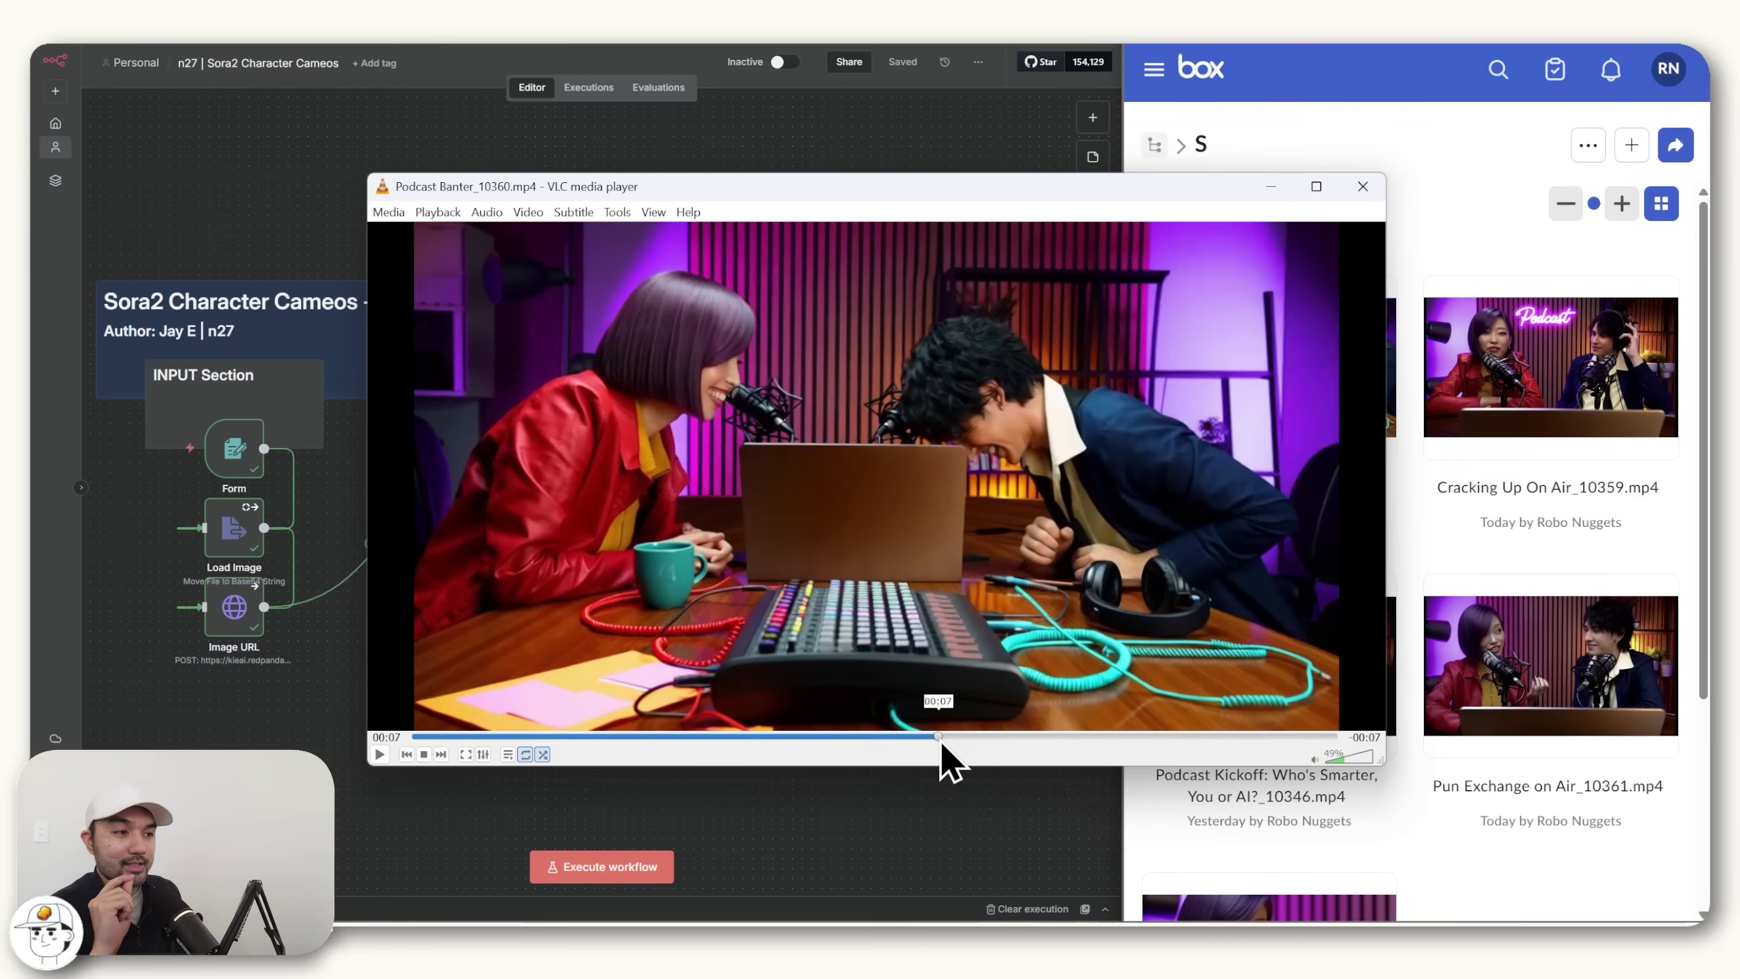
drag(514, 428, 602, 582)
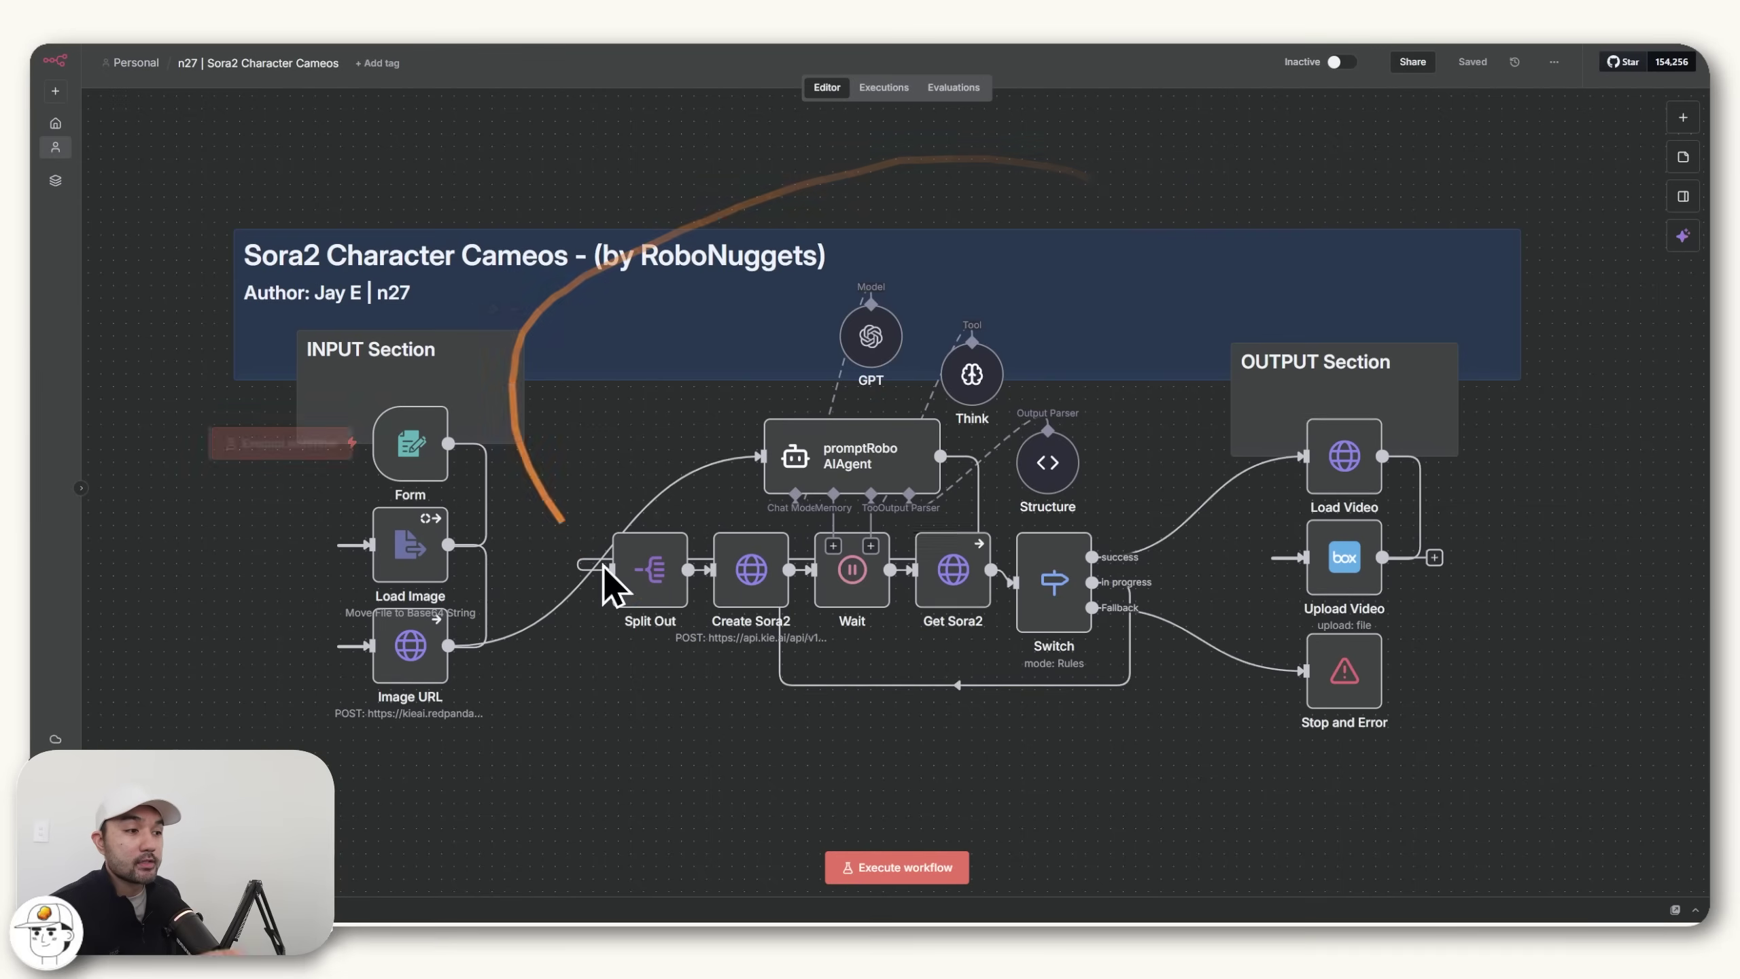
drag(1165, 658, 1227, 802)
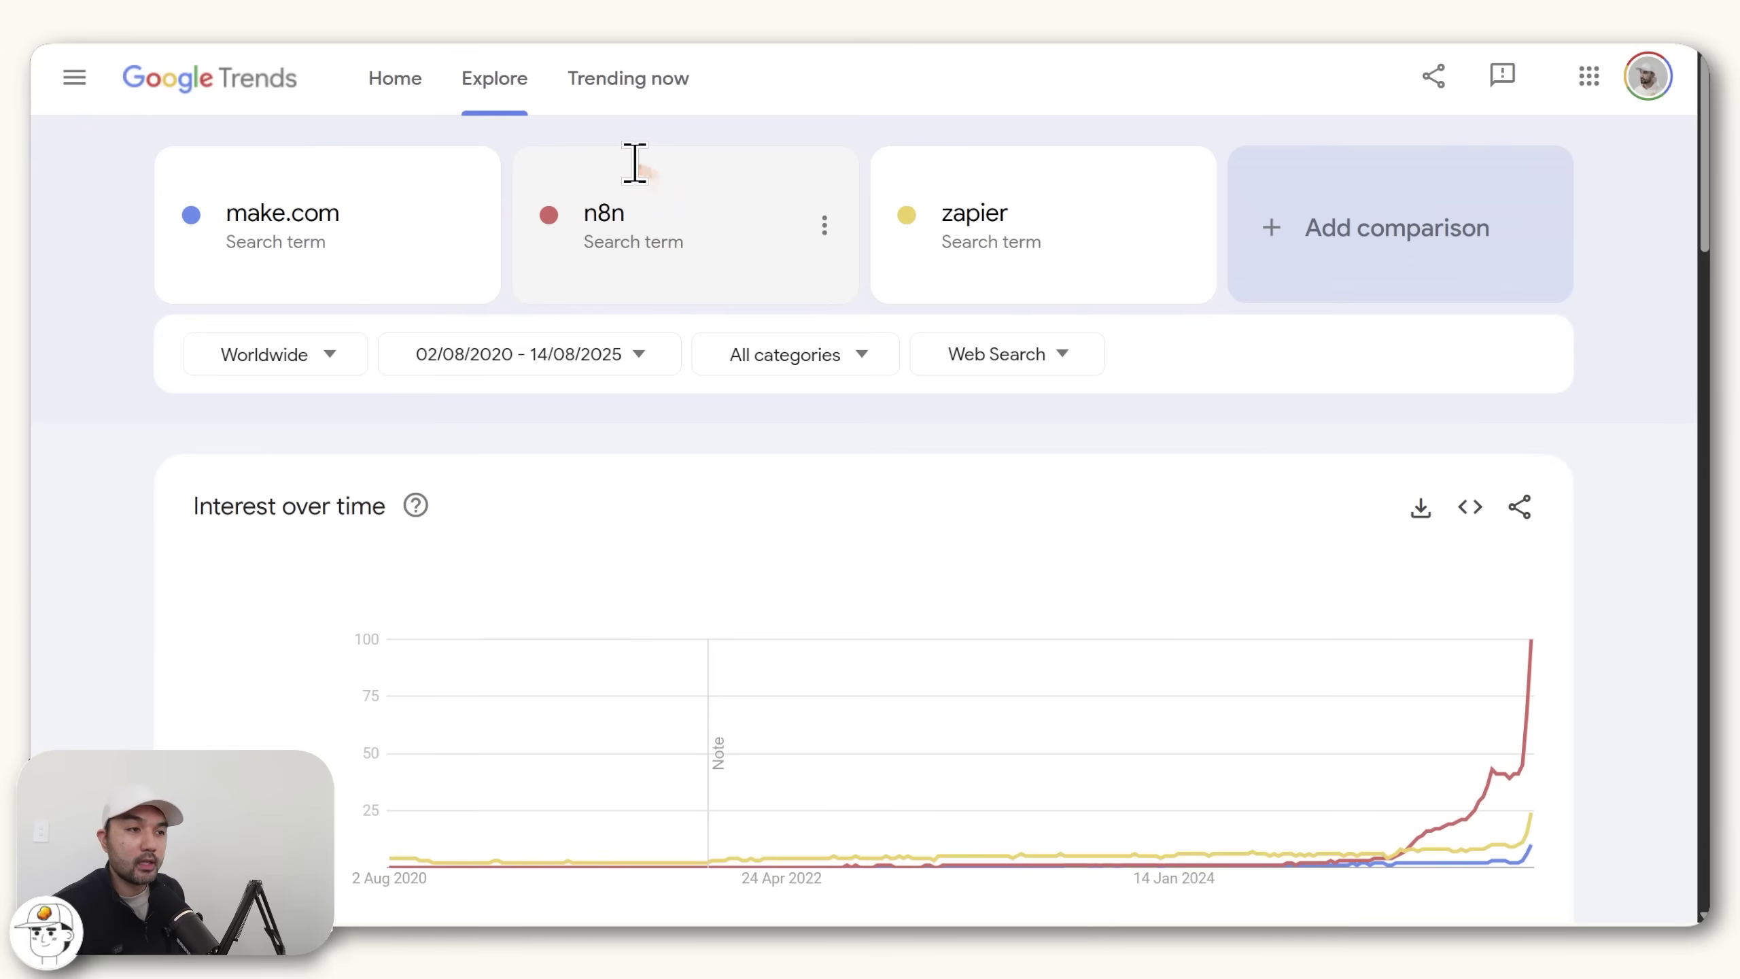
Highlight the make.com, n8n and zapier Trends comparison, then box-select every node in the n8n workflow
mouse_move(637, 163)
mouse_down()
mouse_move(575, 182)
mouse_move(583, 206)
mouse_move(1079, 191)
mouse_up()
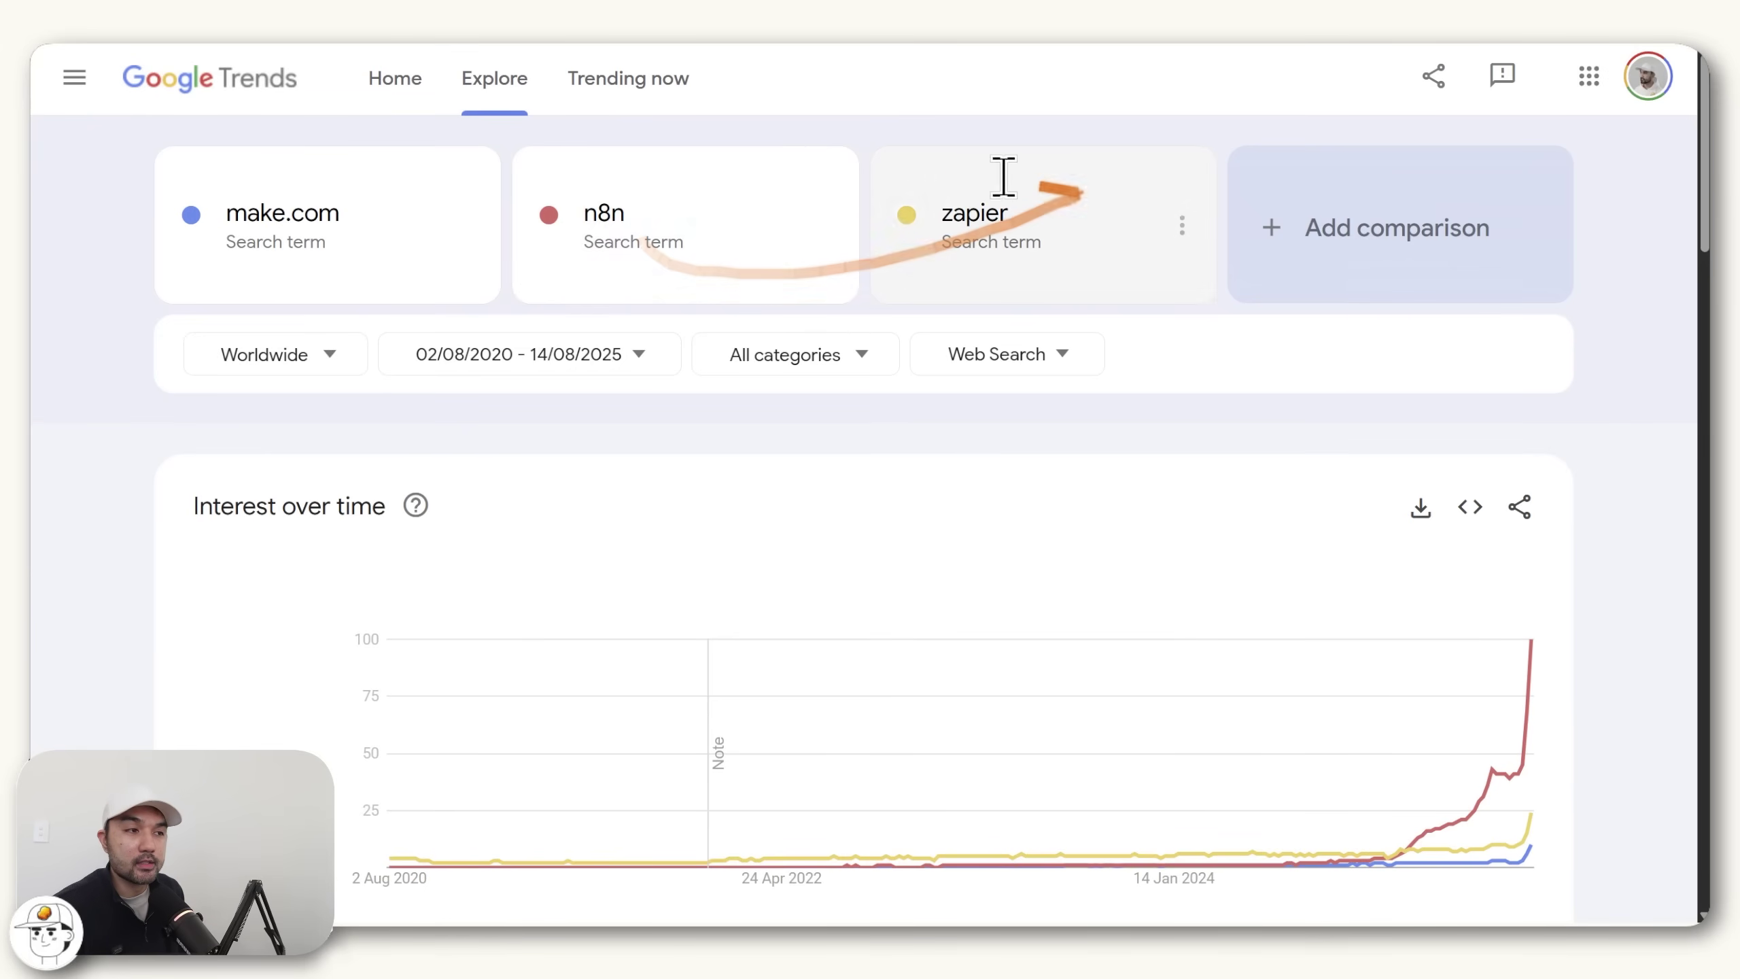
drag(890, 214, 947, 288)
drag(411, 181, 226, 241)
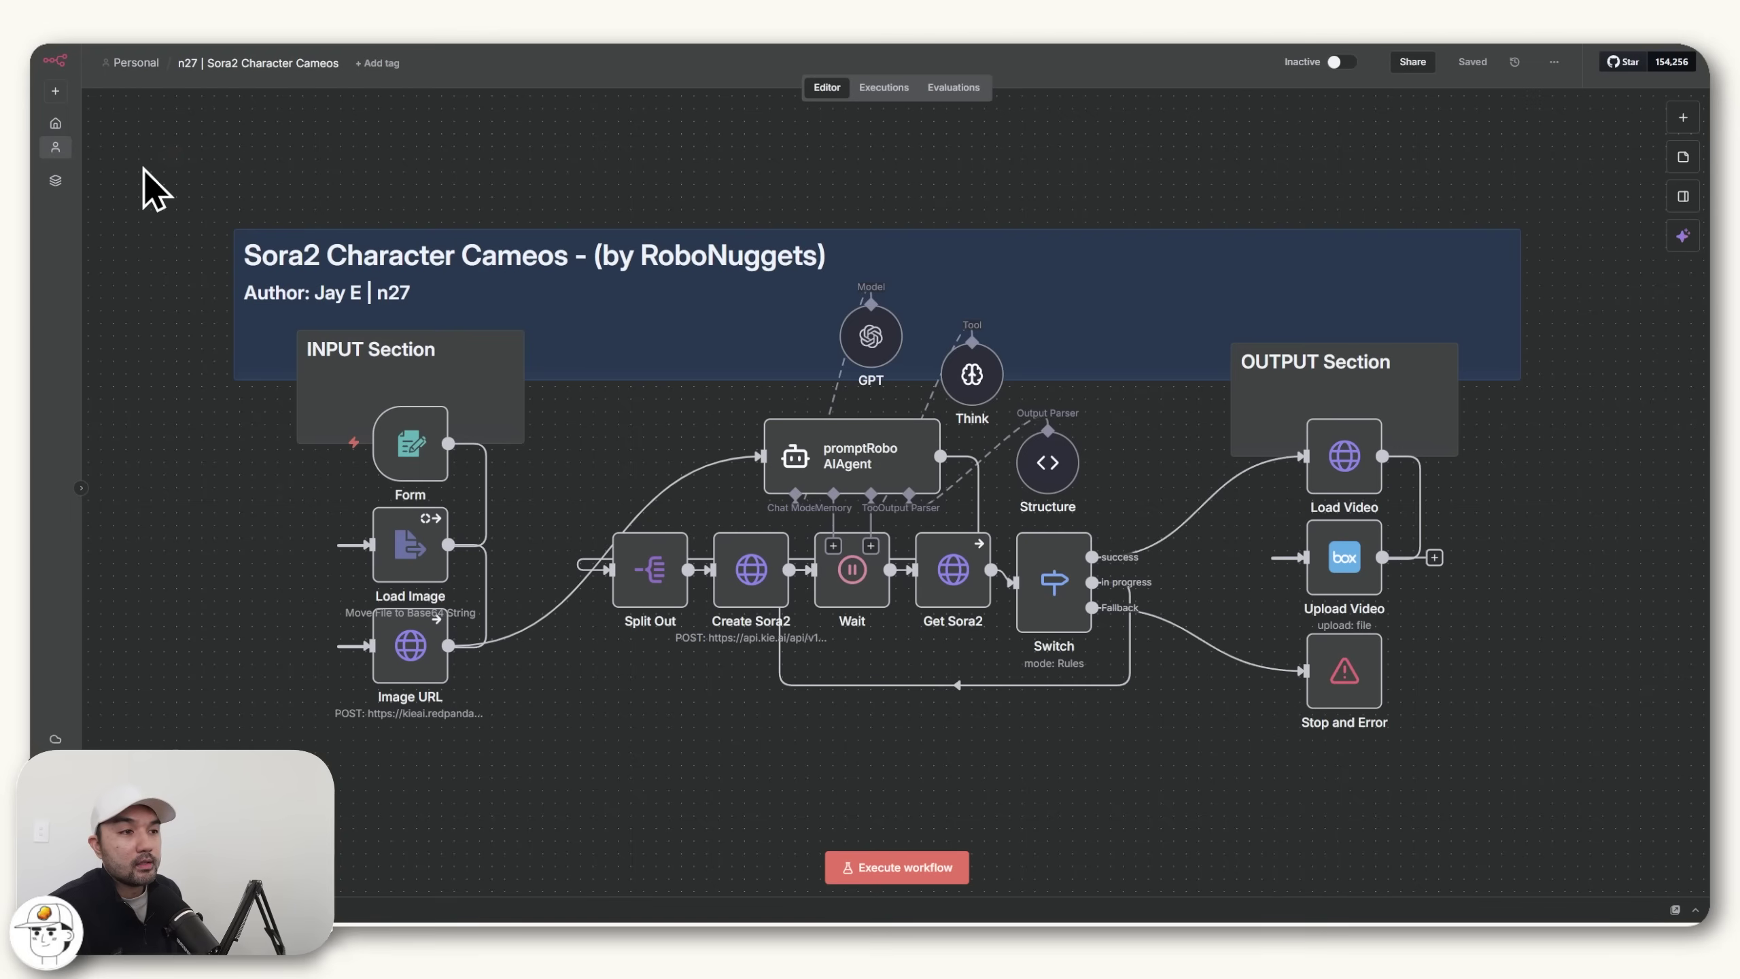
drag(145, 170, 1572, 832)
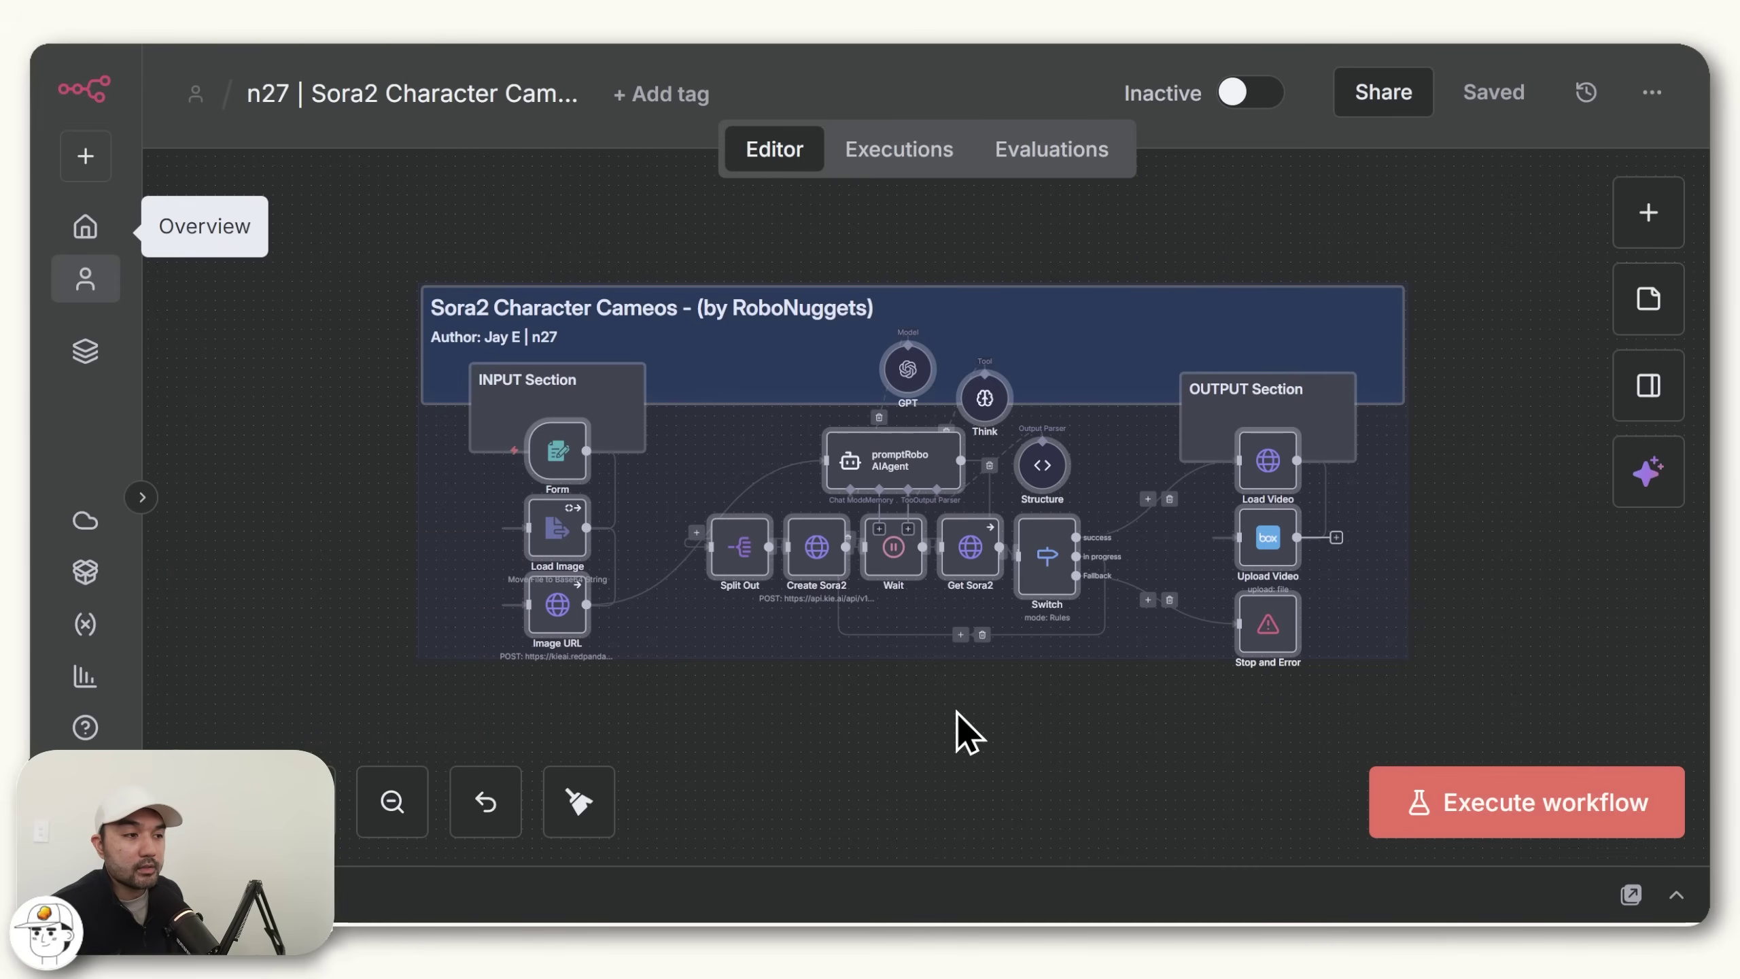
Zoom the page out to fit the whole Sora2 Character Cameos workflow
key(ctrl+minus)
key(ctrl+minus)
key(ctrl+minus)
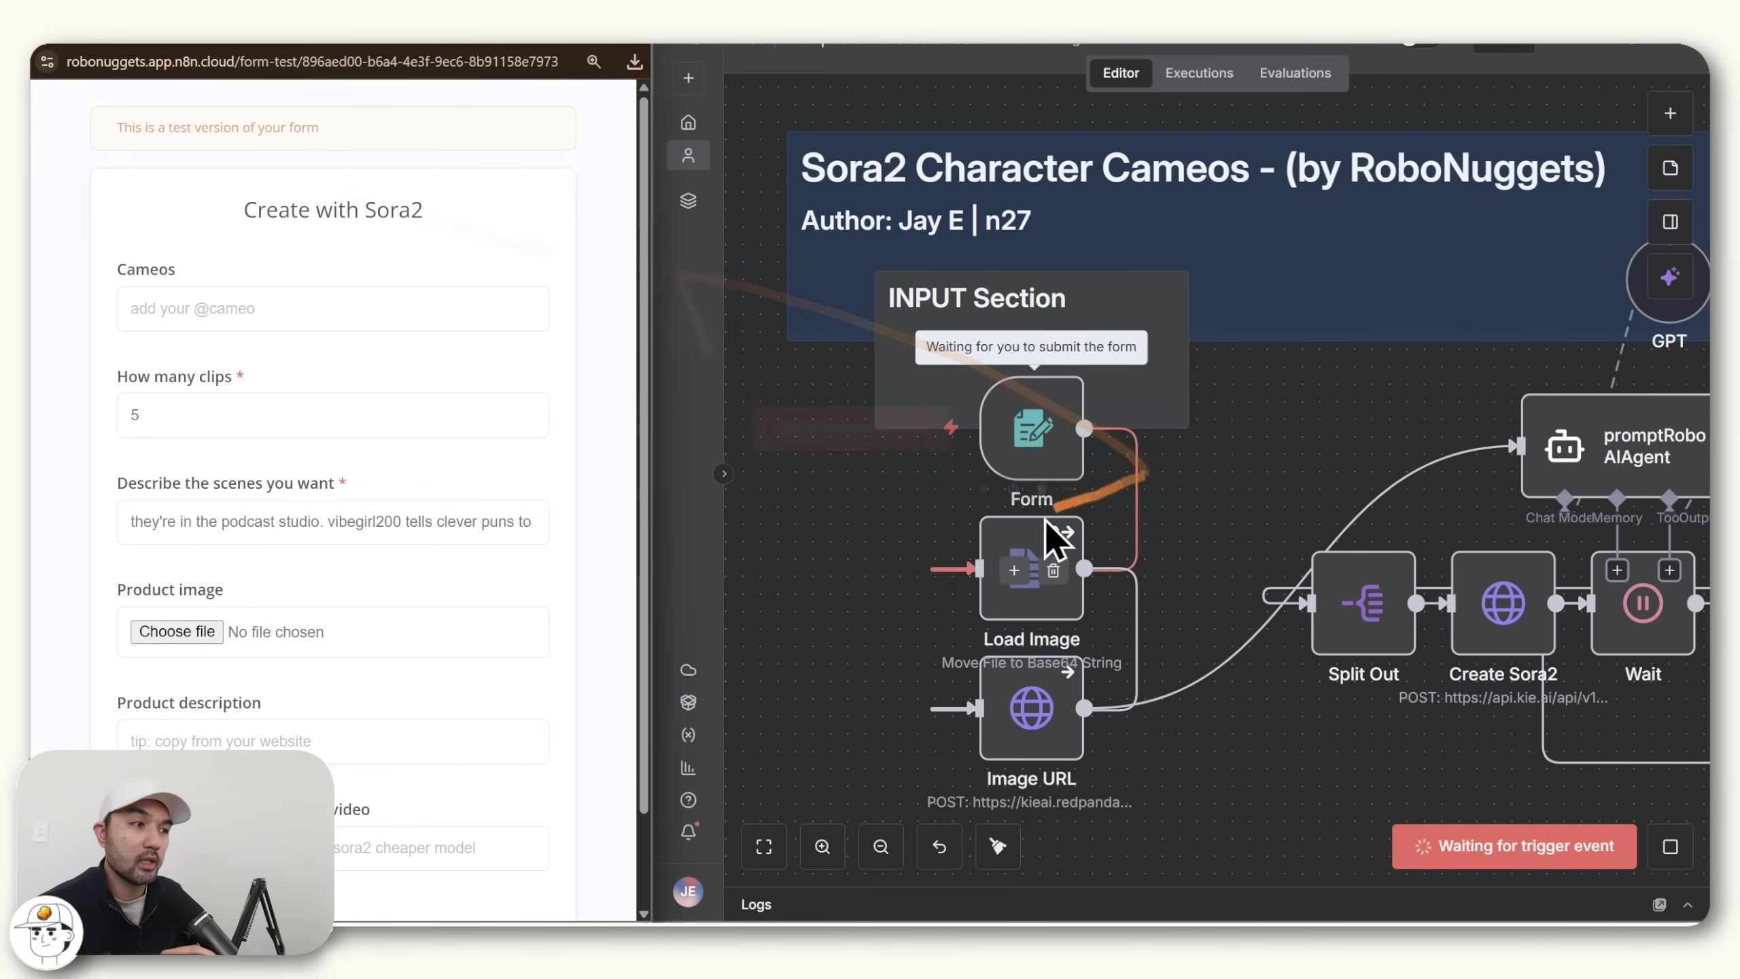
Review the test form, marking the two cameo handles, the Everyone permission and the product image
scroll(216, 274, down, 2)
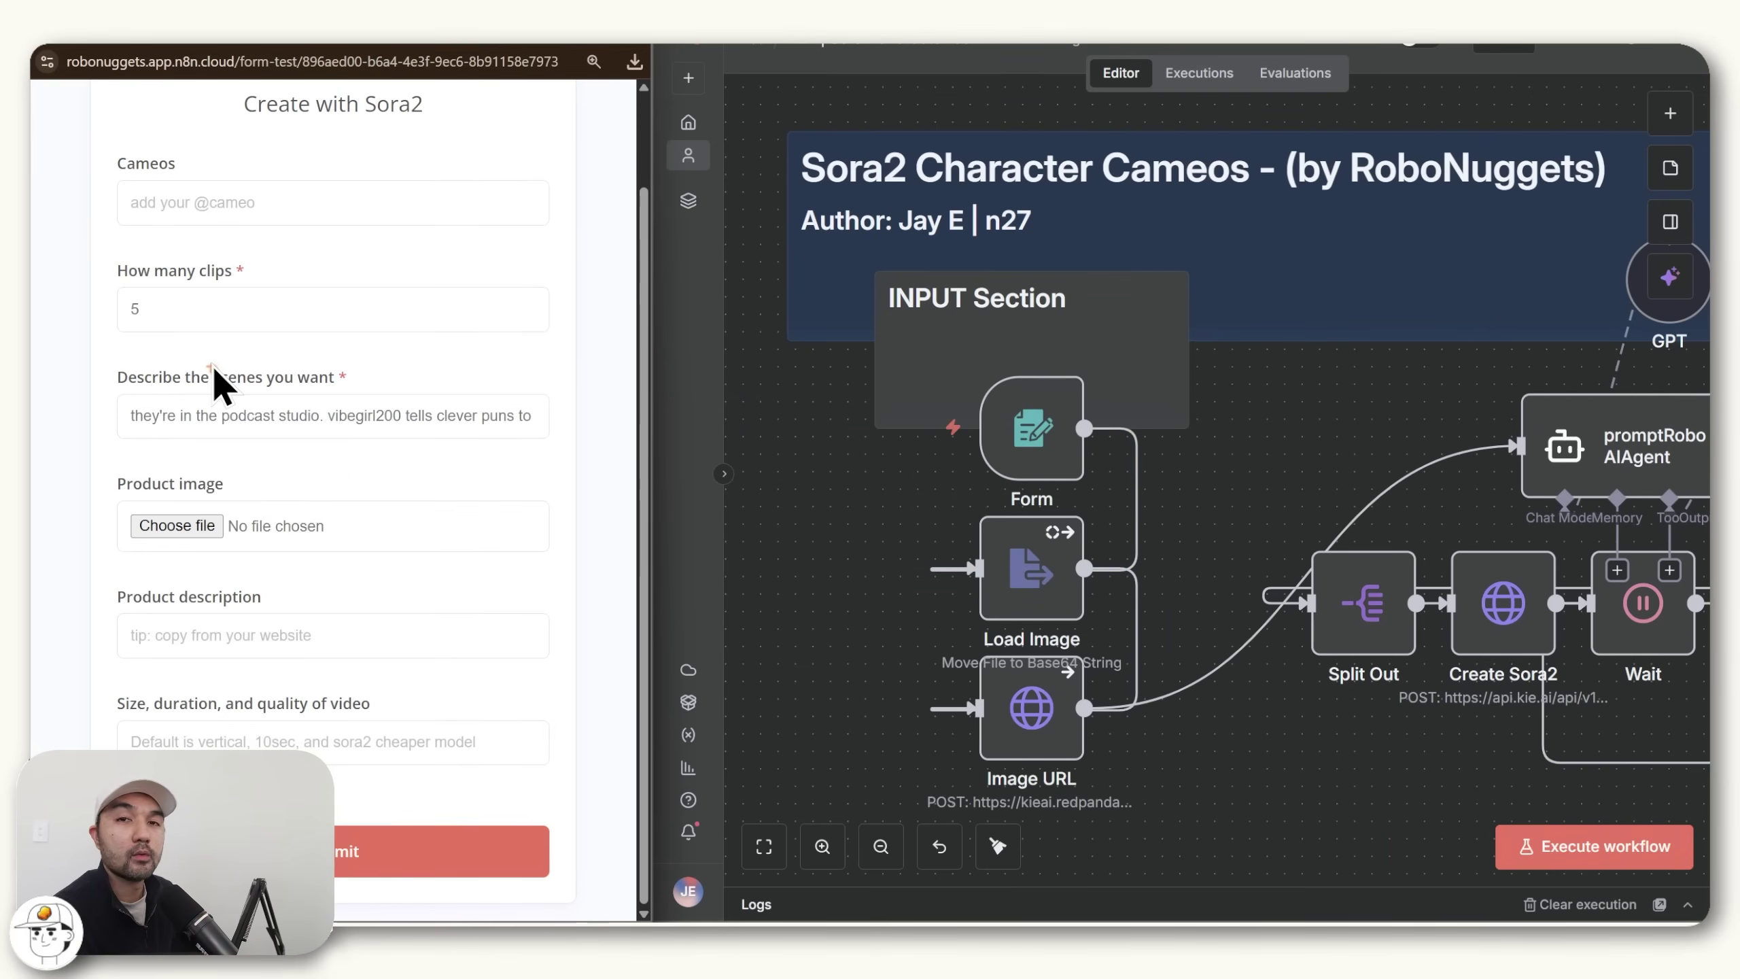
key(ctrl+plus)
key(ctrl+plus)
key(ctrl+plus)
key(ctrl+plus)
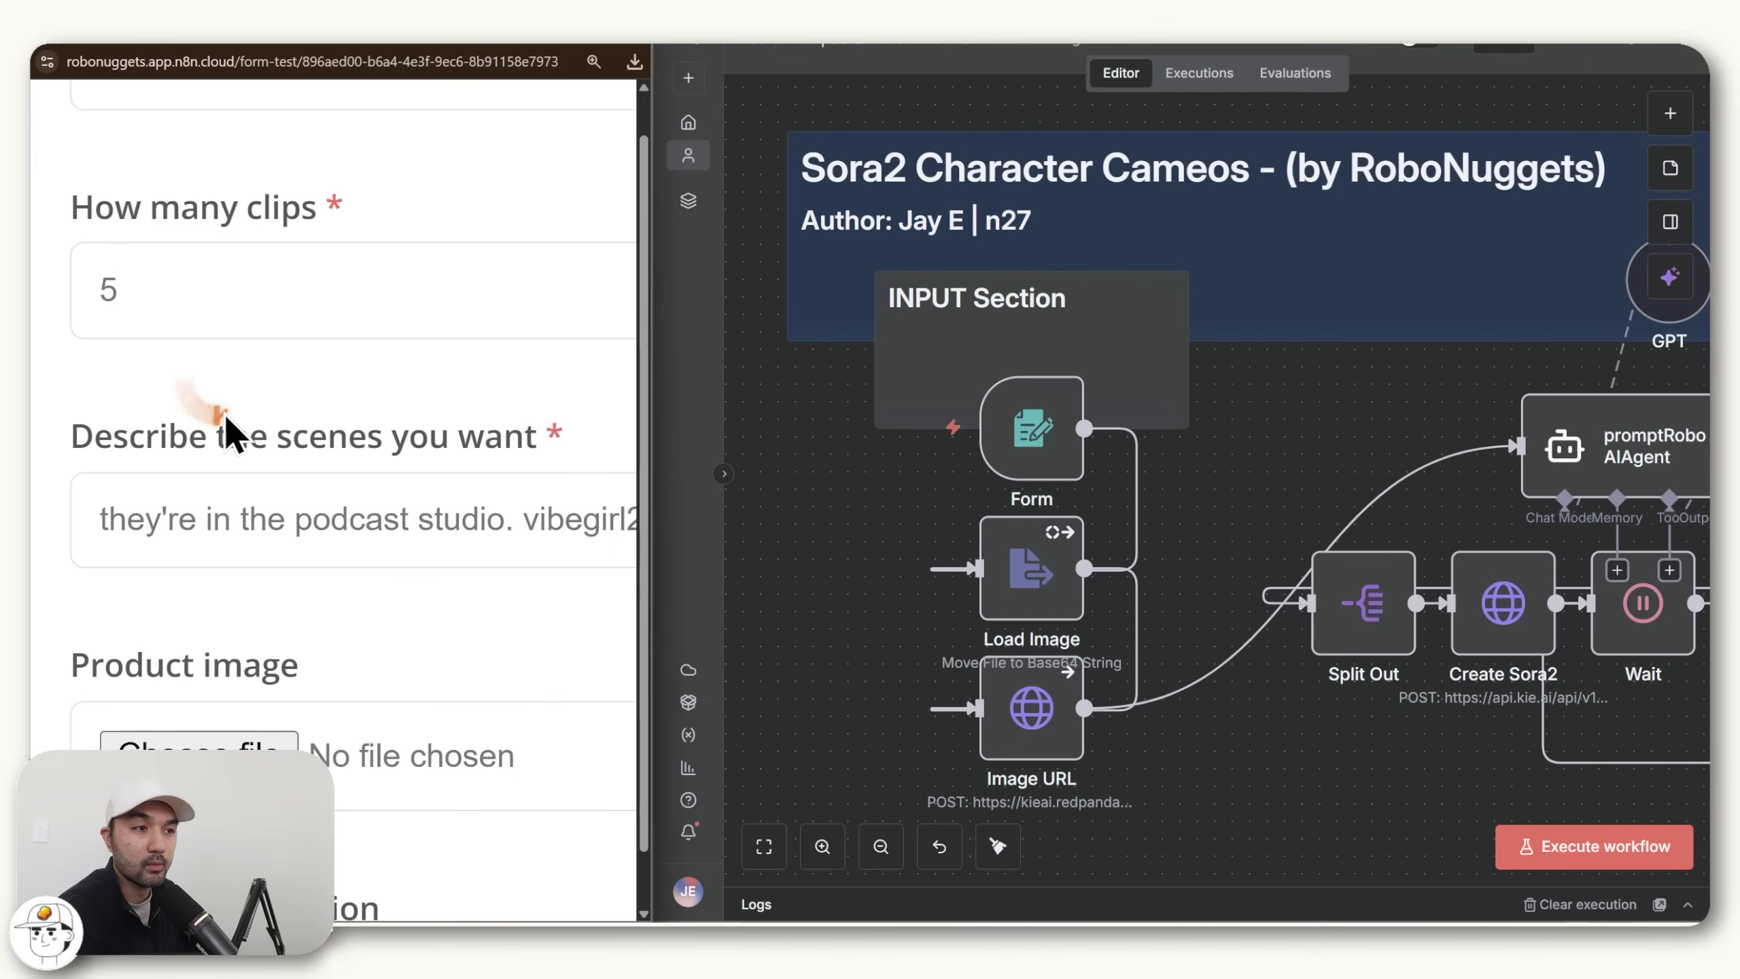
key(ctrl+minus)
key(ctrl+minus)
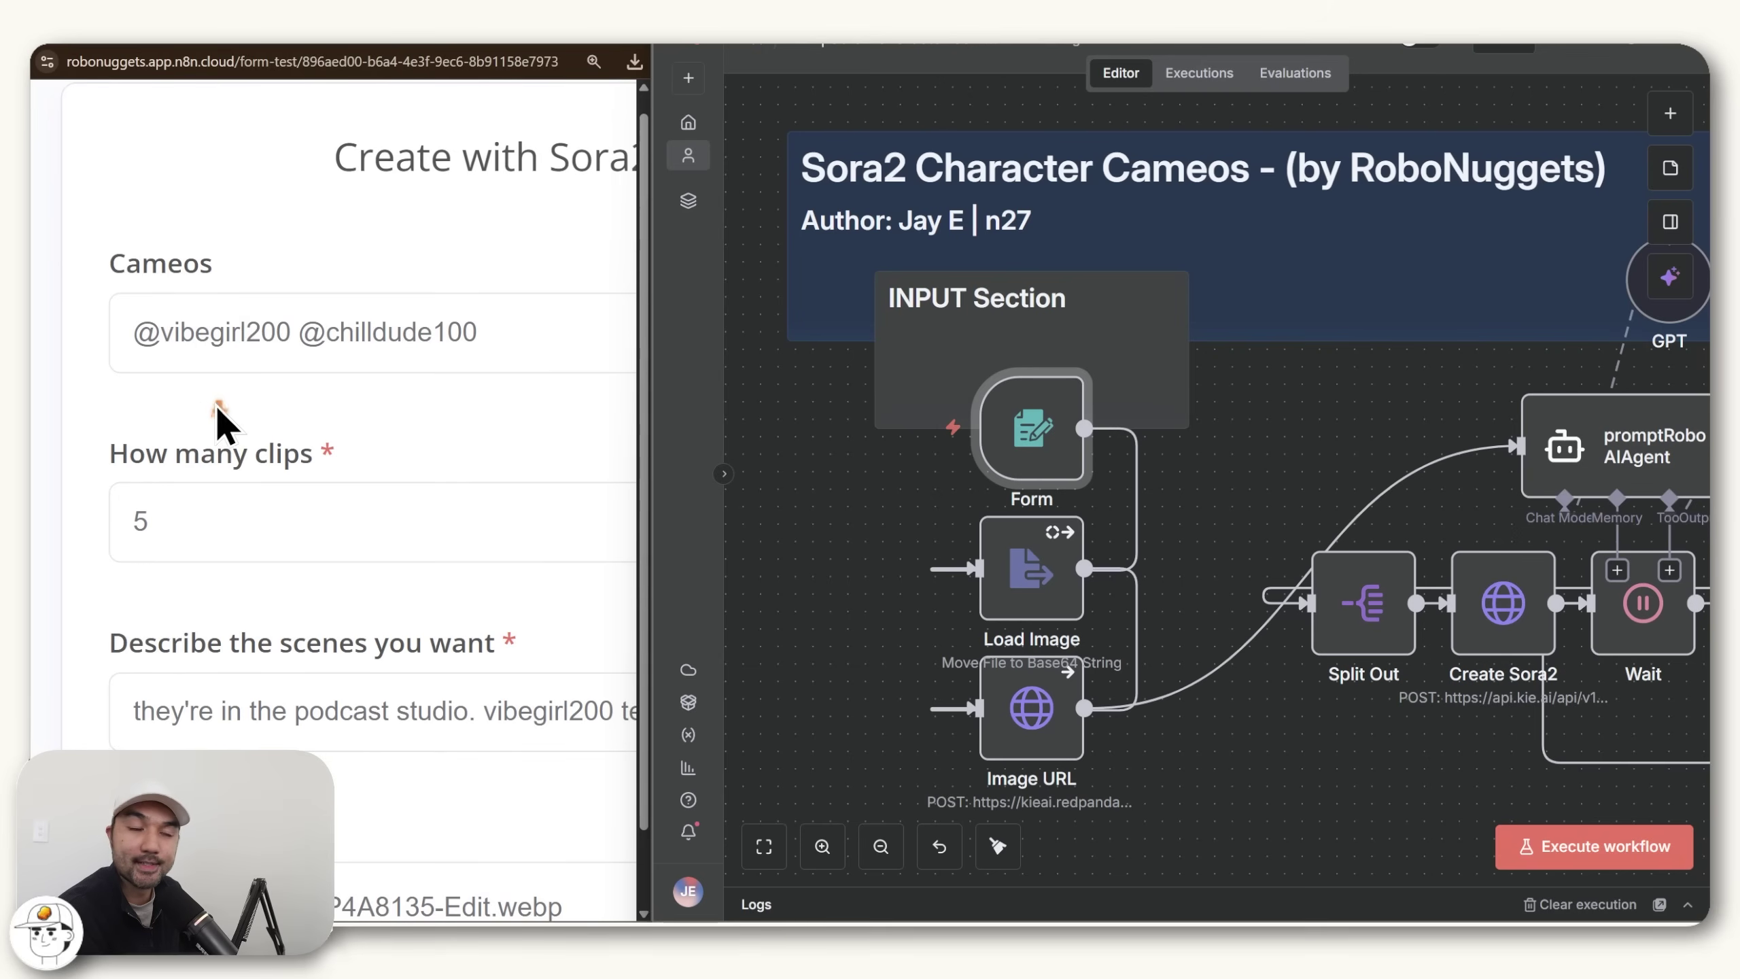
mouse_move(221, 421)
mouse_down()
mouse_move(182, 401)
mouse_move(242, 377)
mouse_move(237, 401)
mouse_up()
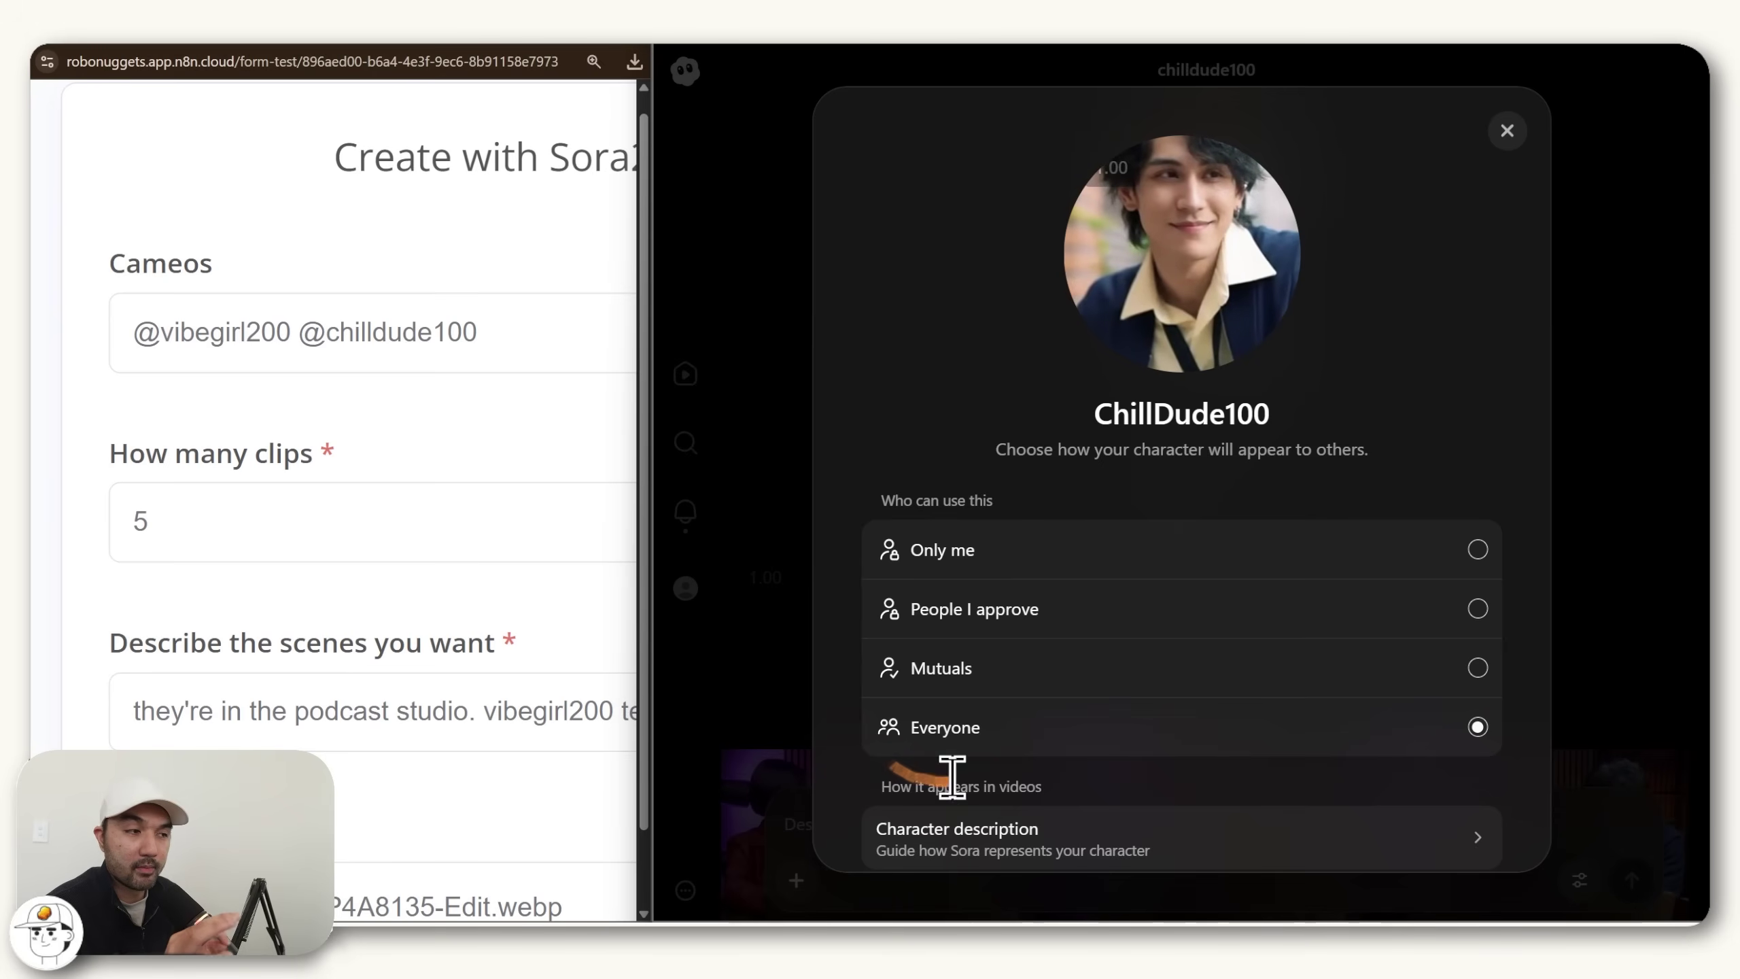
mouse_move(887, 746)
mouse_down()
mouse_move(987, 736)
mouse_move(916, 753)
mouse_up()
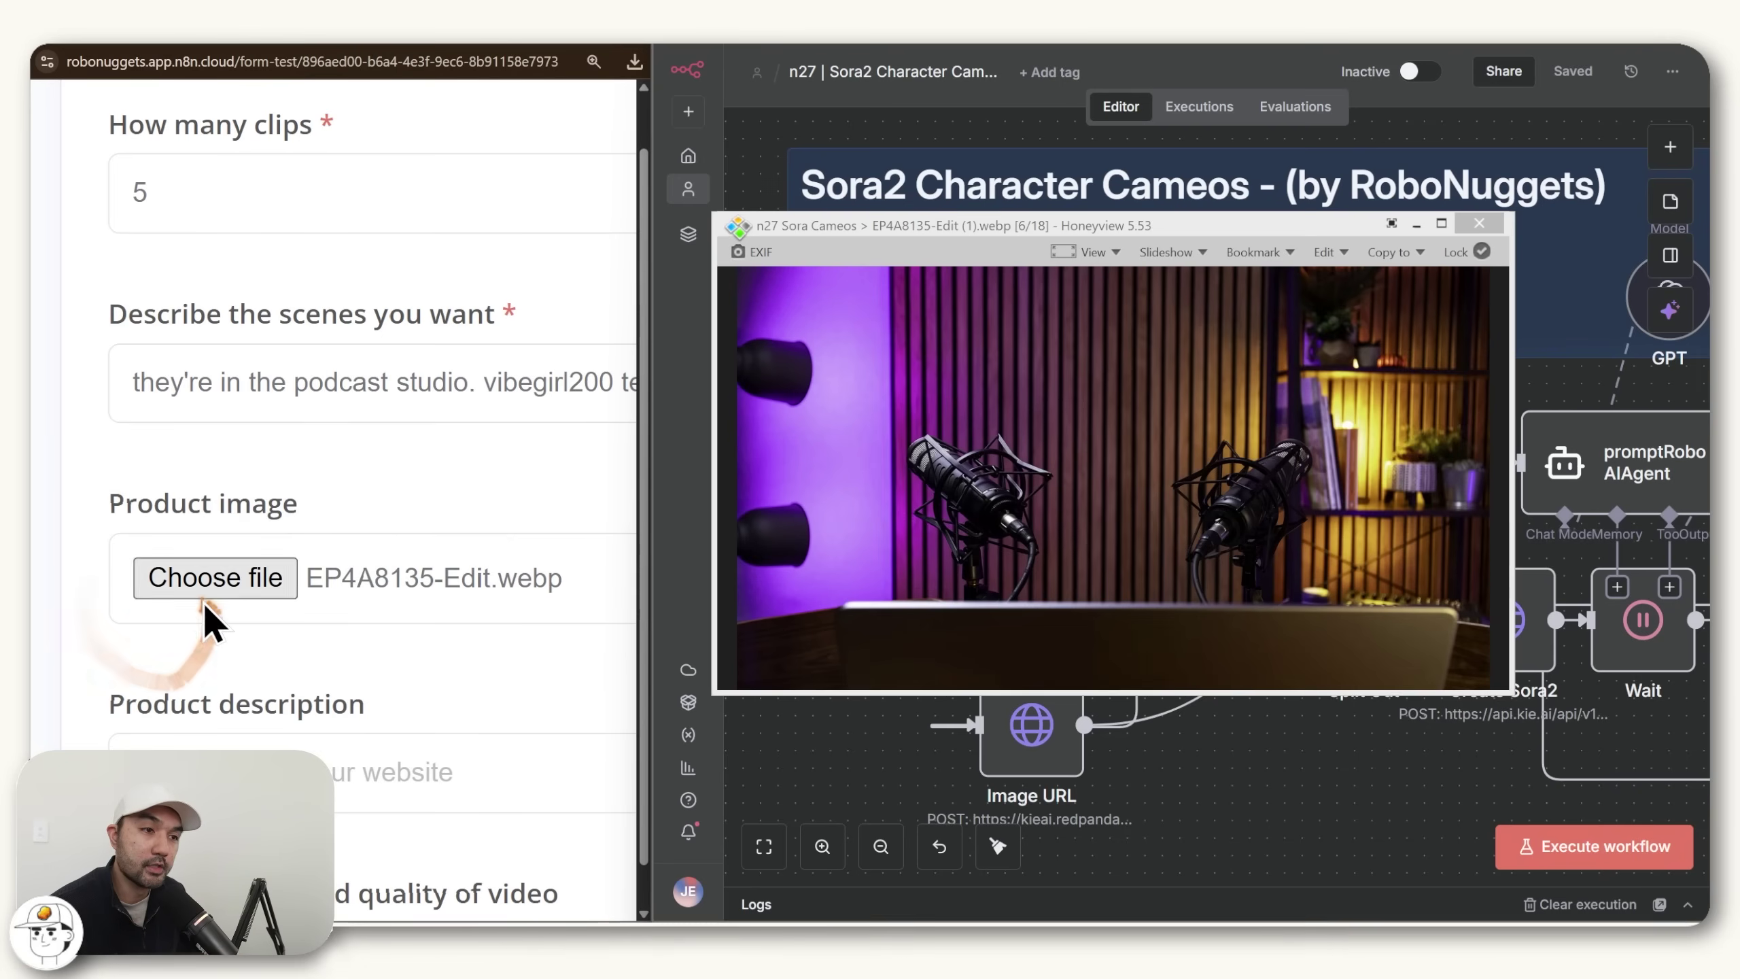
mouse_move(222, 641)
mouse_down()
mouse_move(229, 556)
mouse_move(264, 619)
mouse_up()
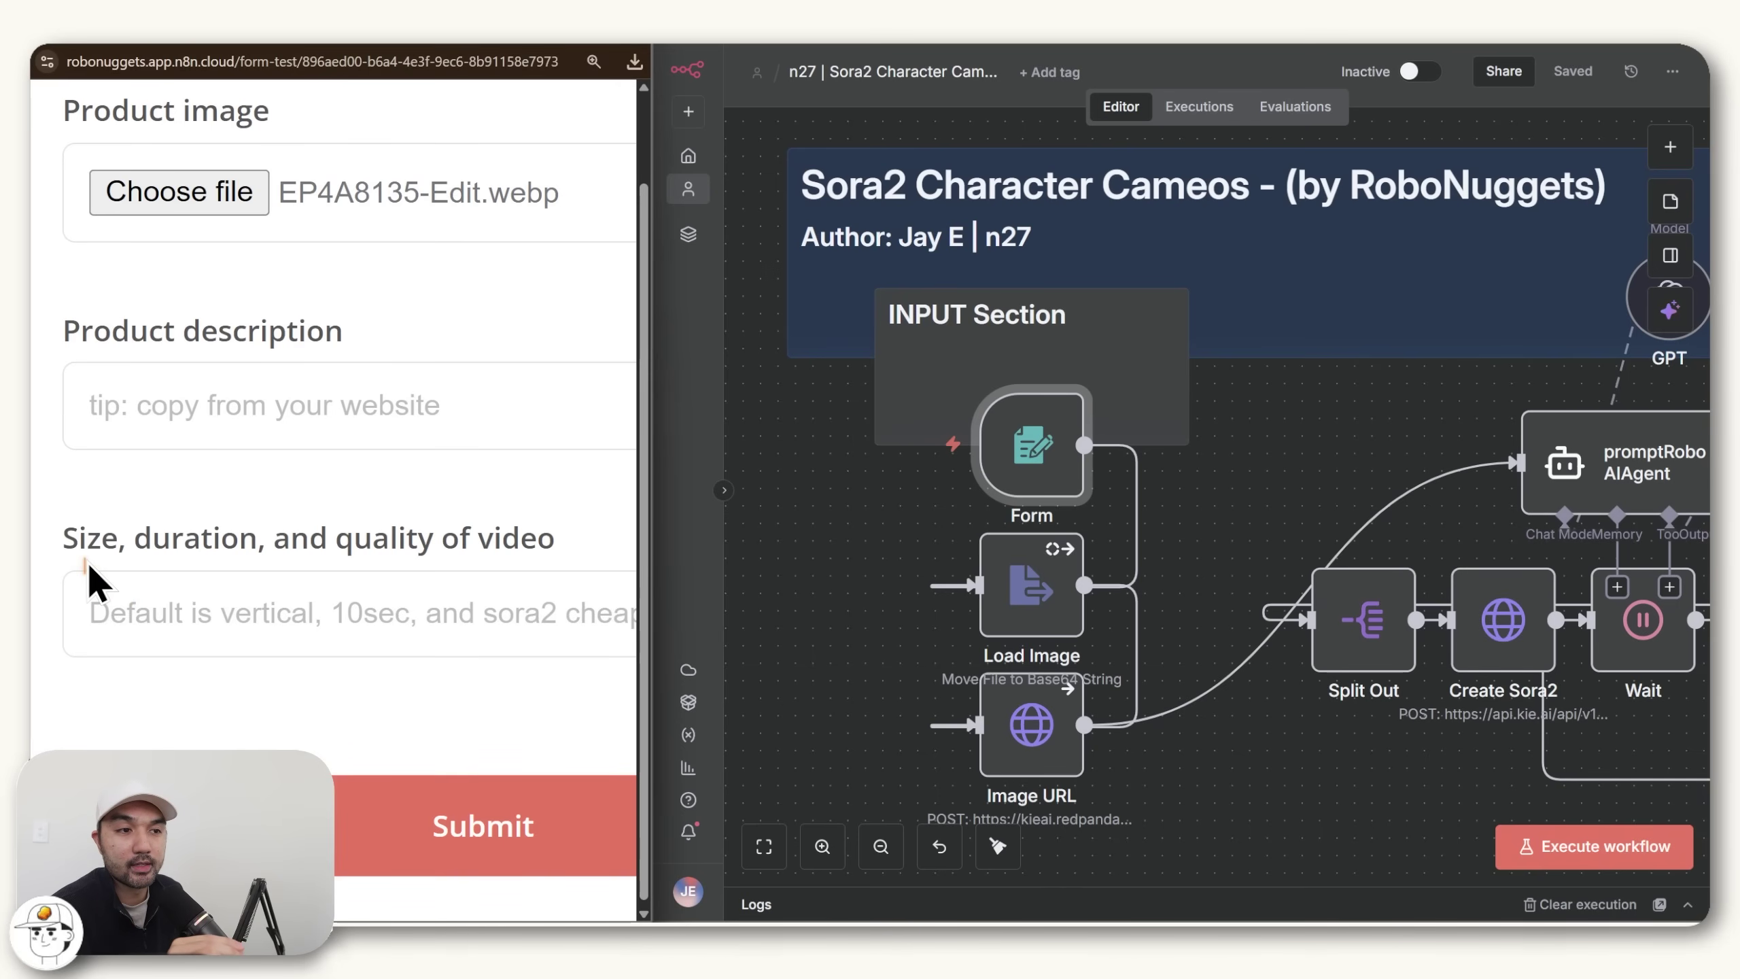
drag(104, 563, 447, 569)
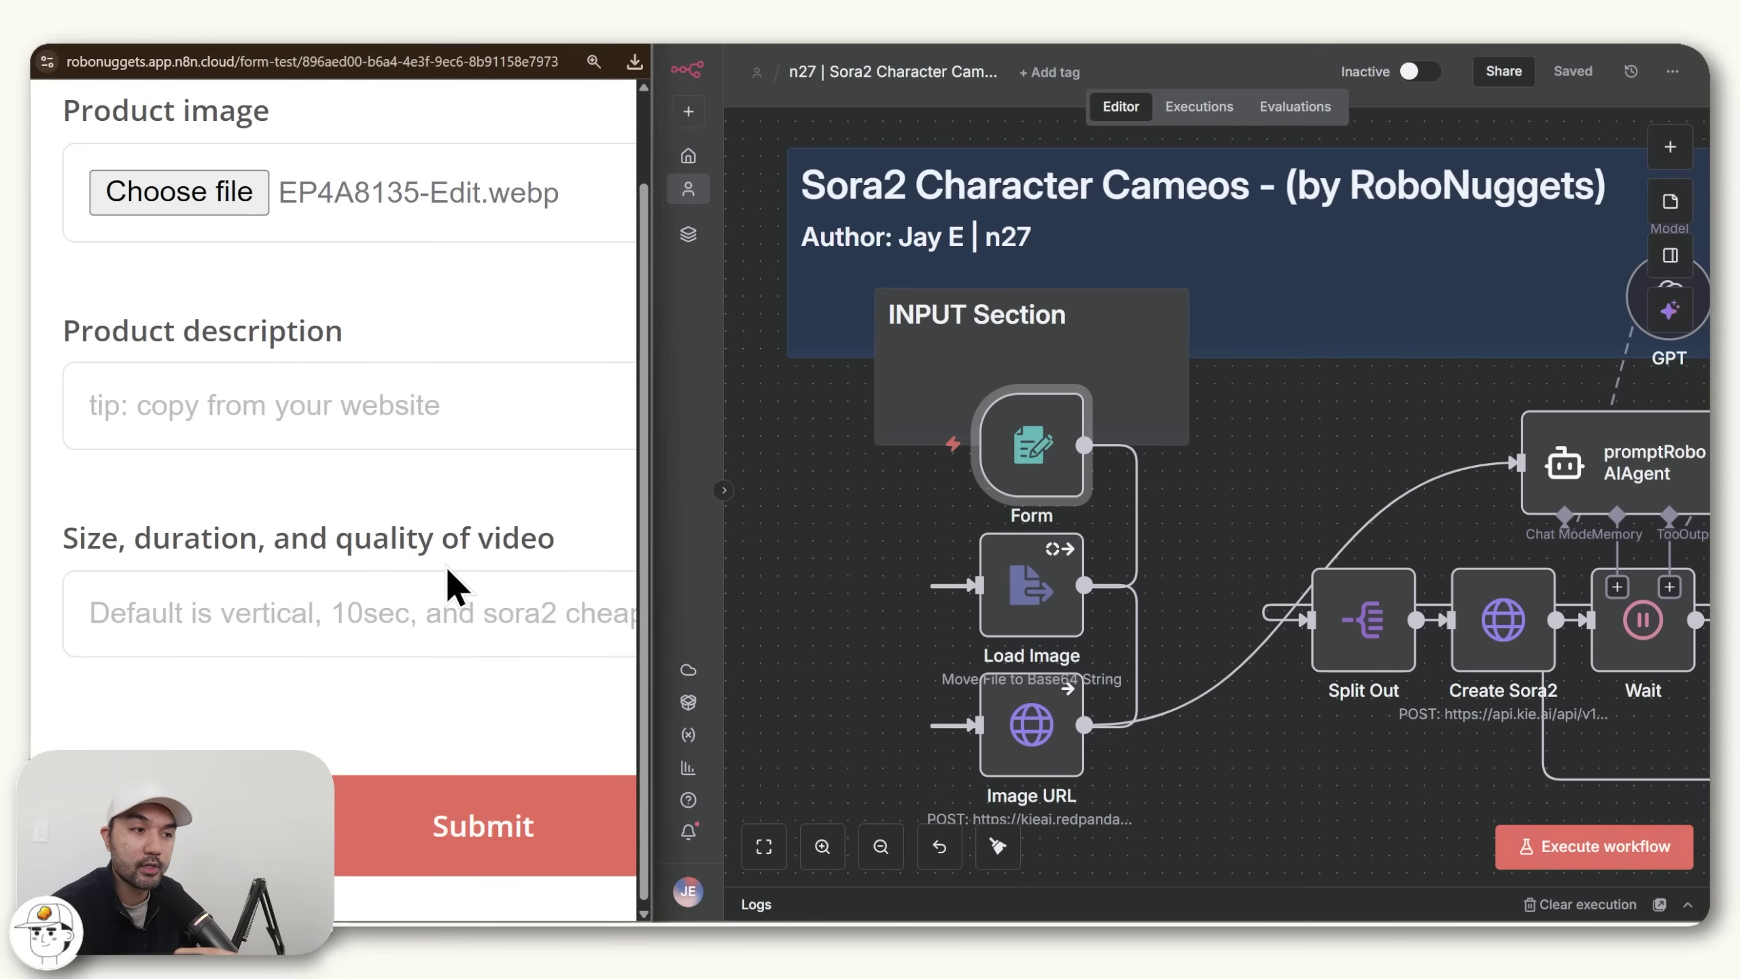
Enter the video settings as 15 sec, horizontal, sora2 pro model, replacing 'base' with 'pro'
click(99, 579)
text(15 sec, horizontal, sora2 base model)
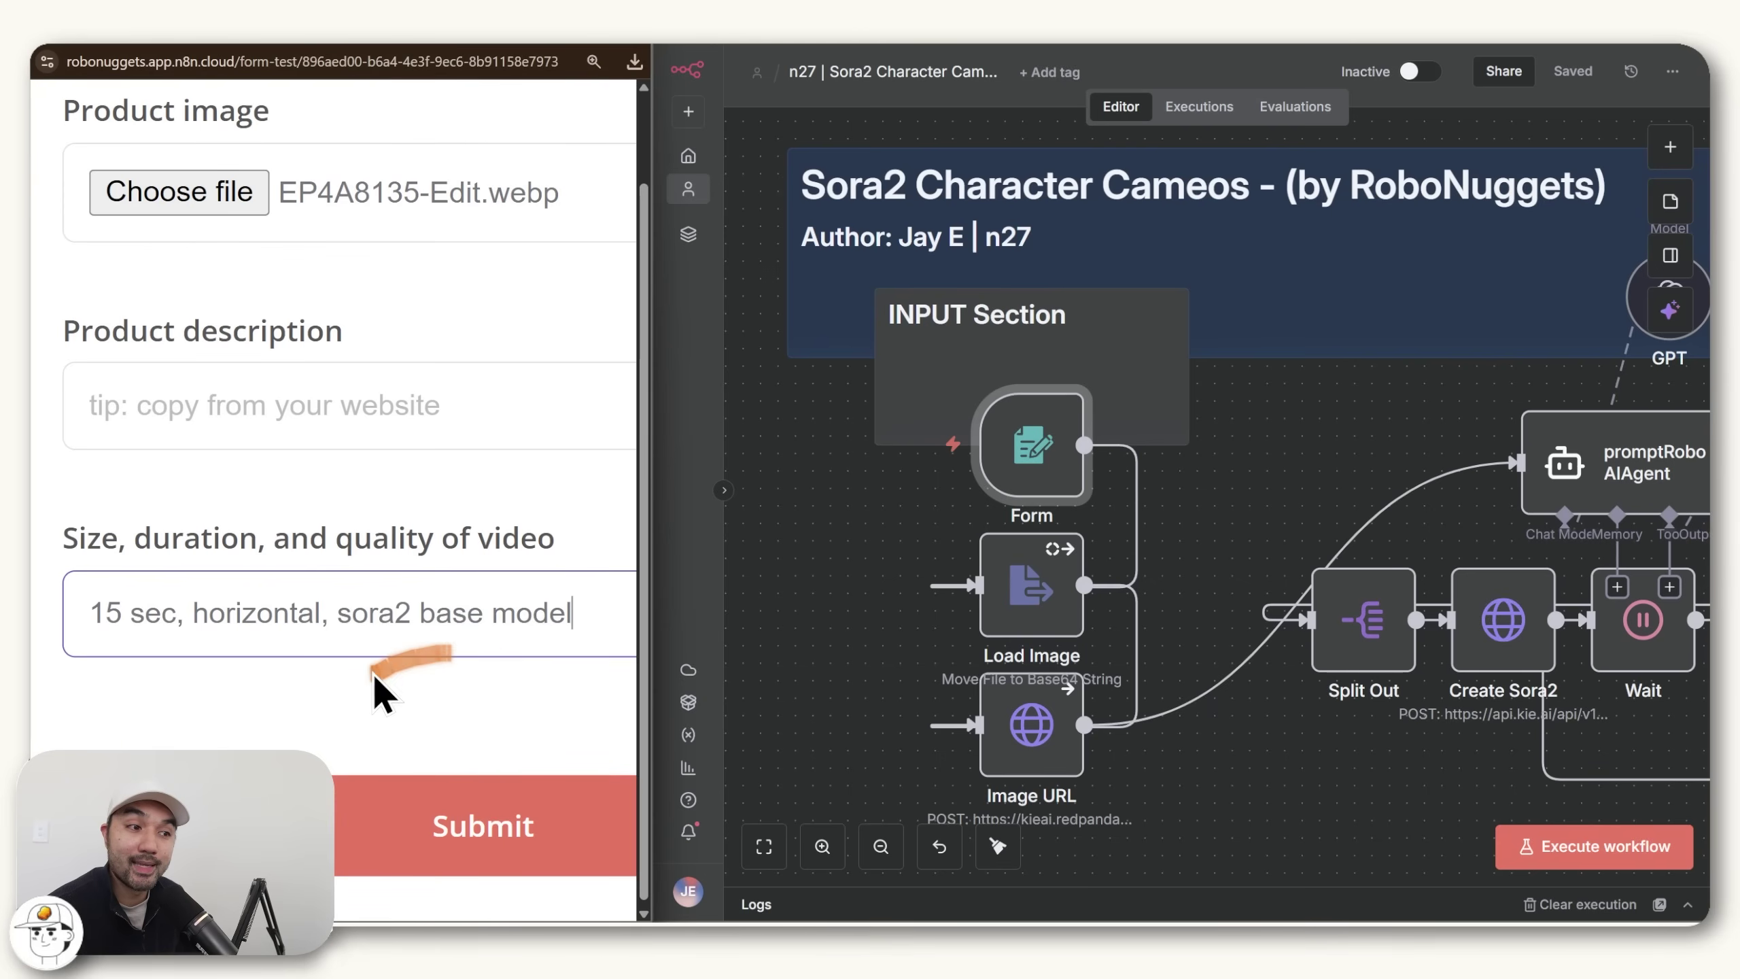
double_click(462, 654)
text(pro)
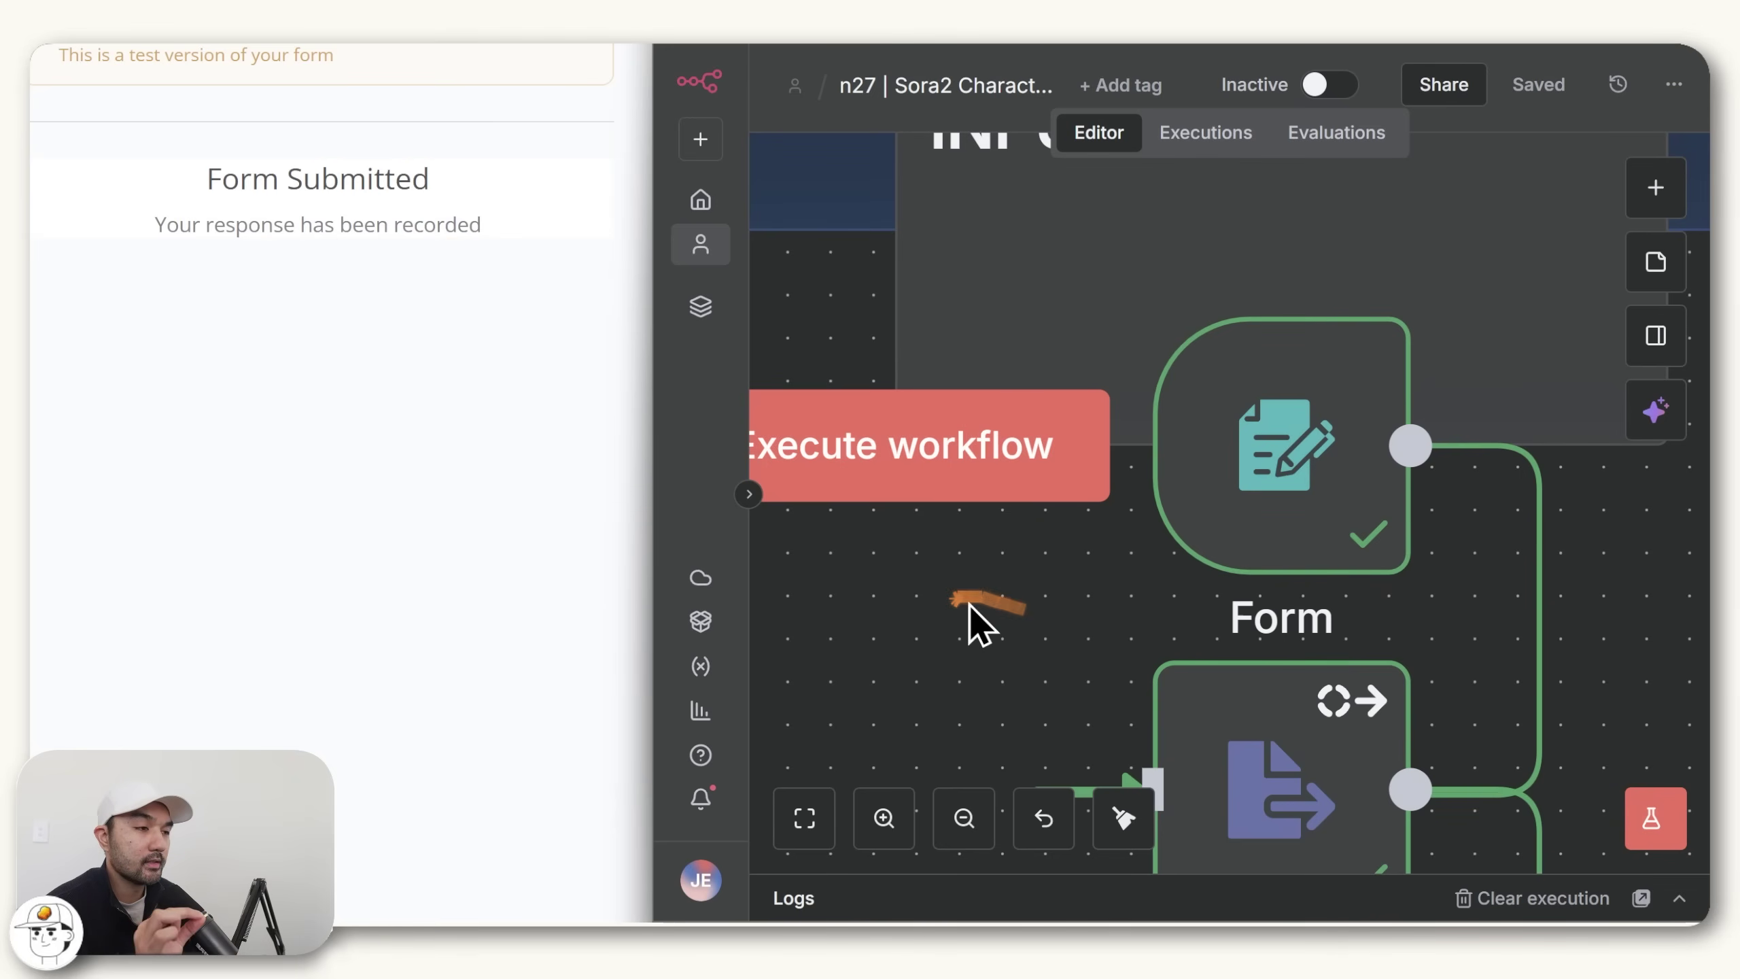
Submit the test form and view the Form node's output schema, including image EP4A8135-Edit.webp
mouse_move(1357, 569)
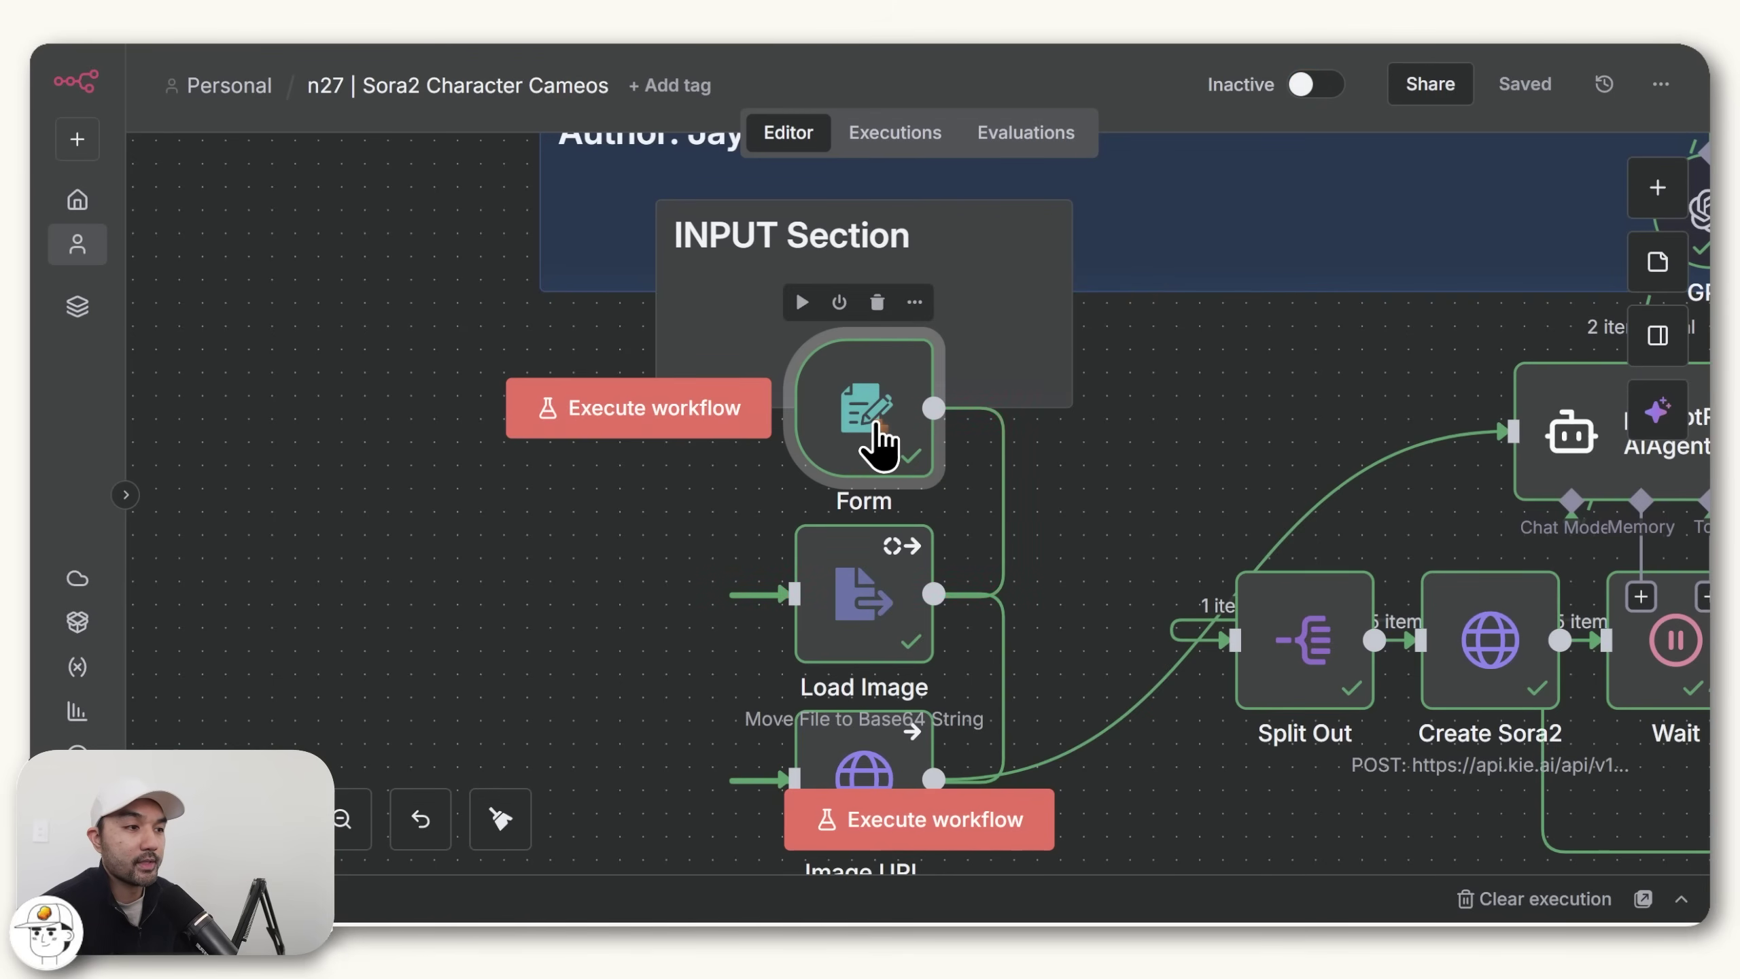
double_click(879, 443)
click(1288, 168)
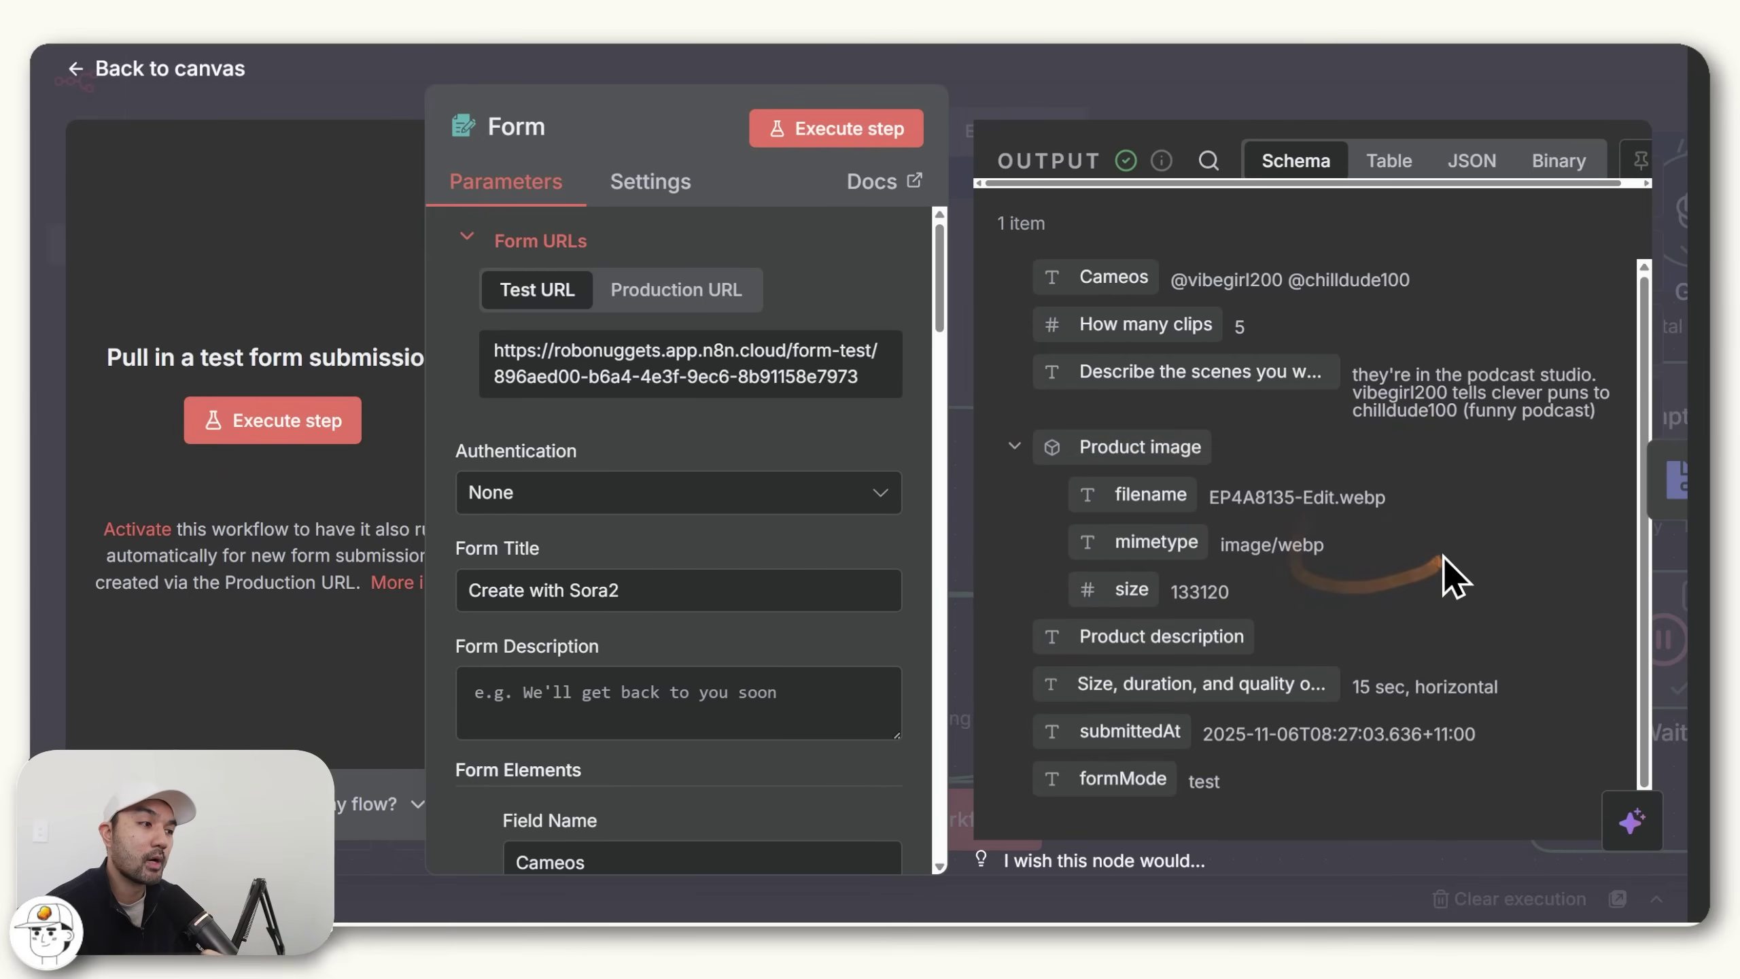
Close the Form node and preview the podcast studio product photo in Honeyview, then close it
key(Escape)
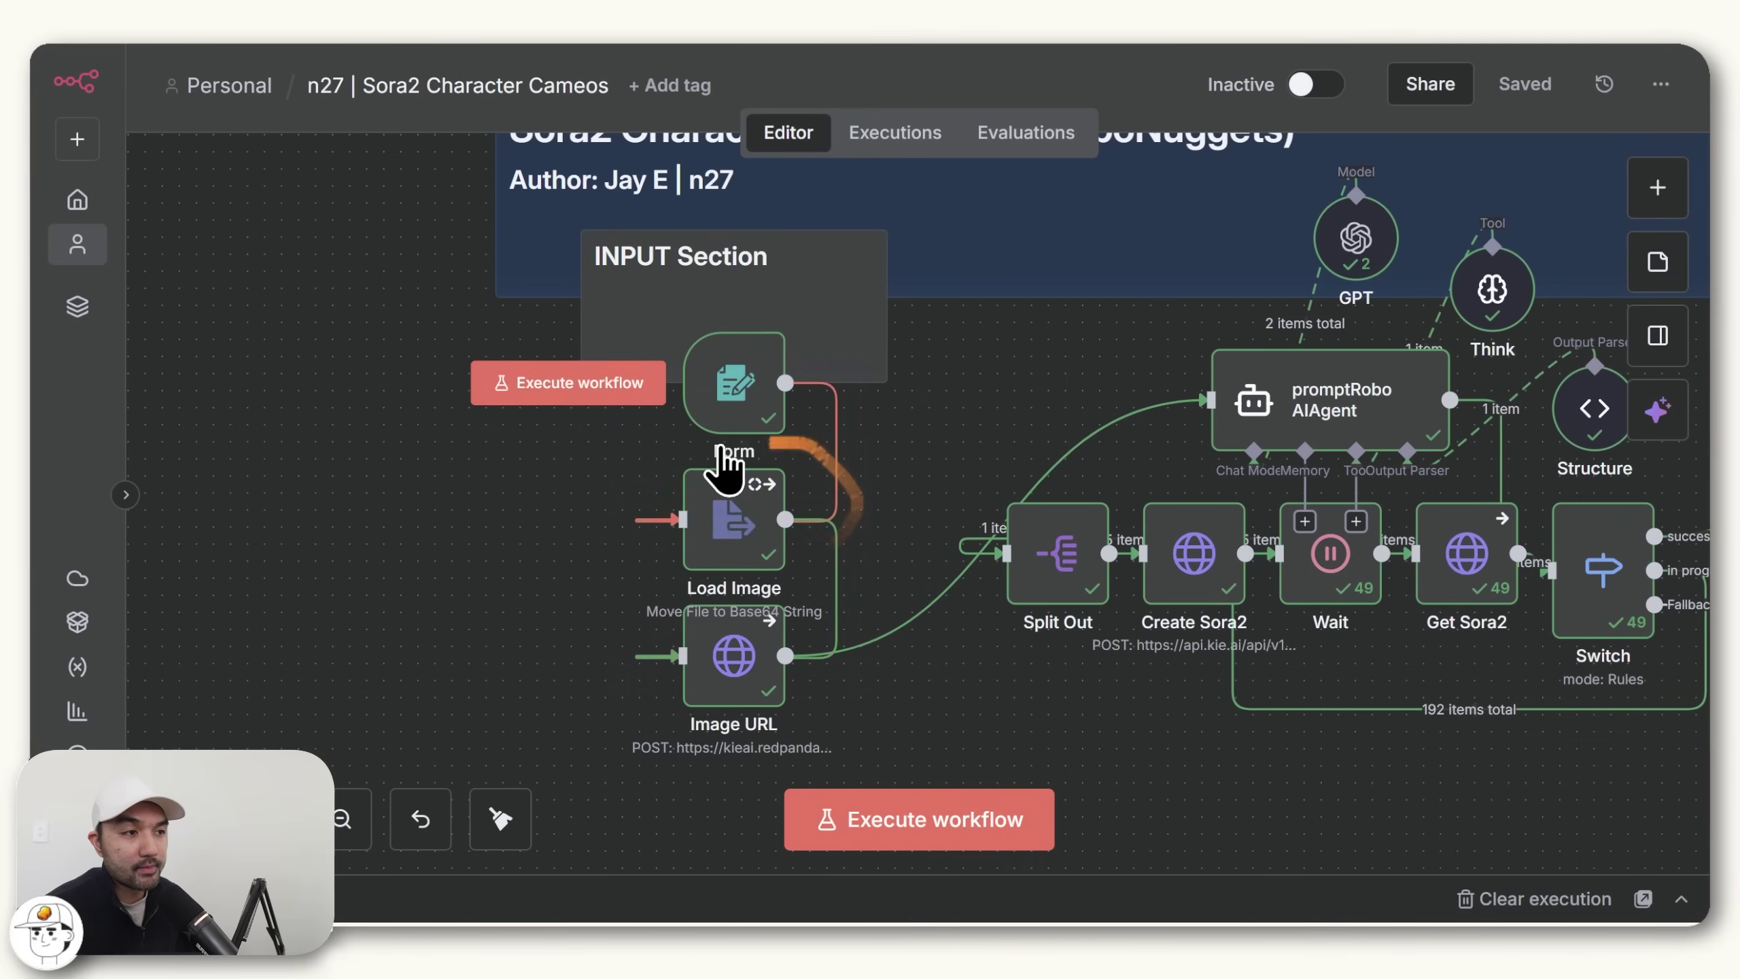
key(alt+Tab)
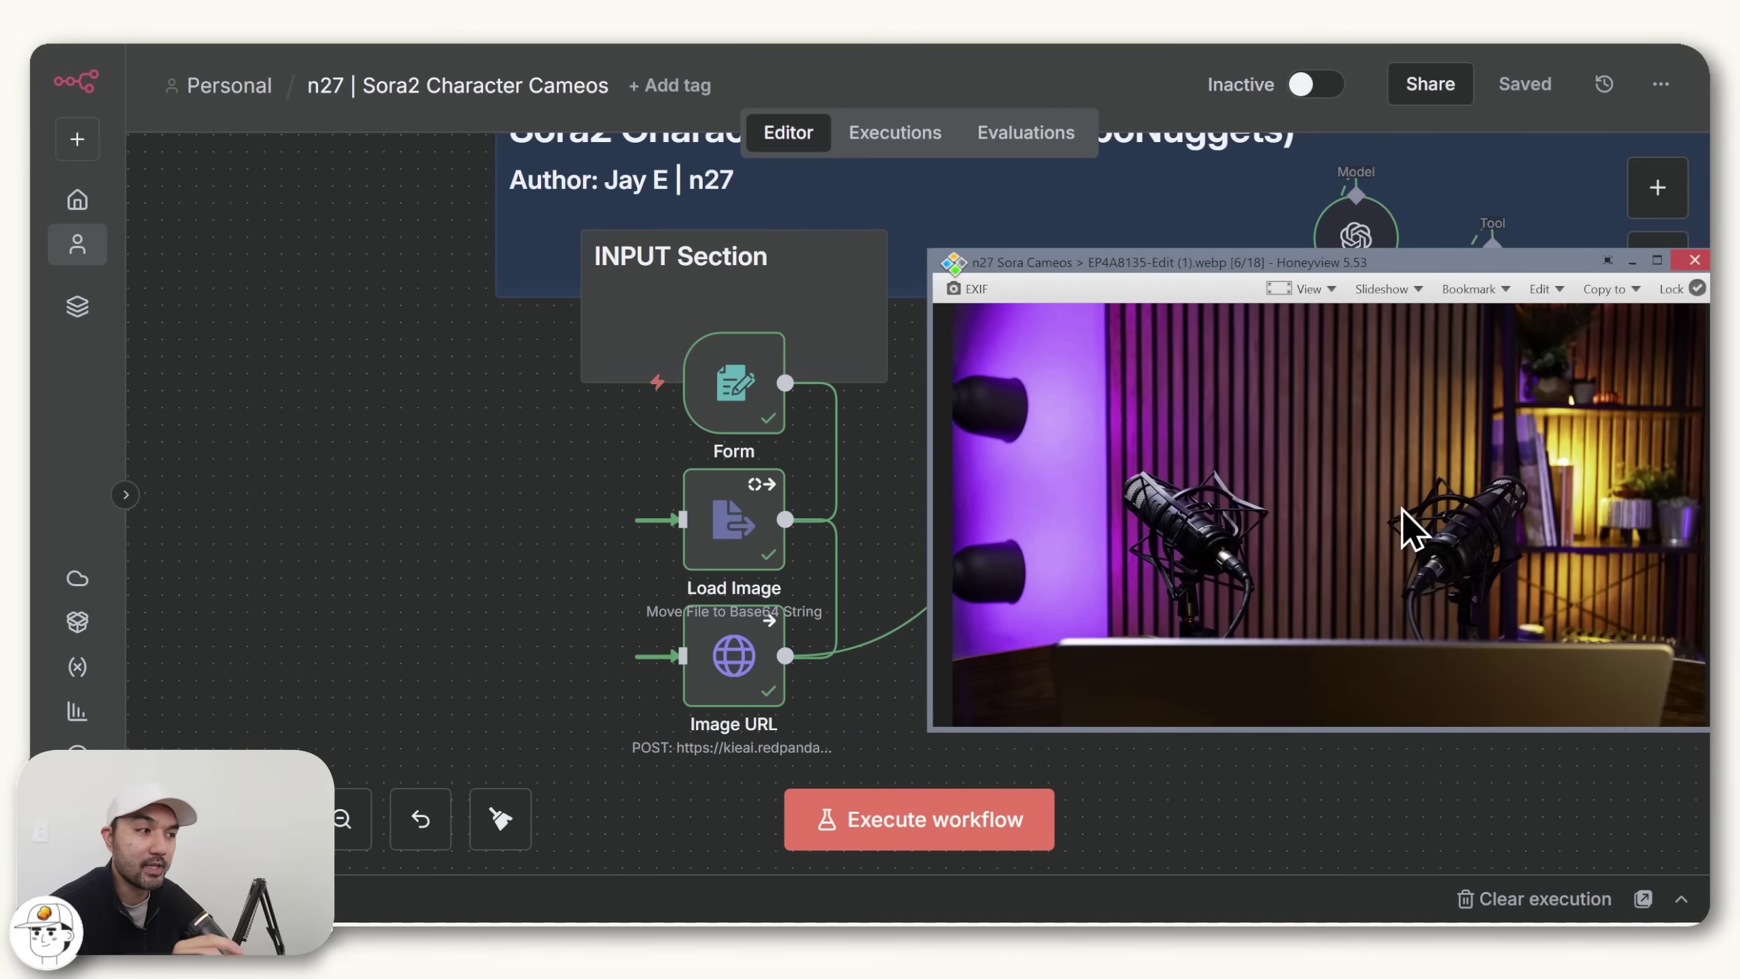
click(615, 588)
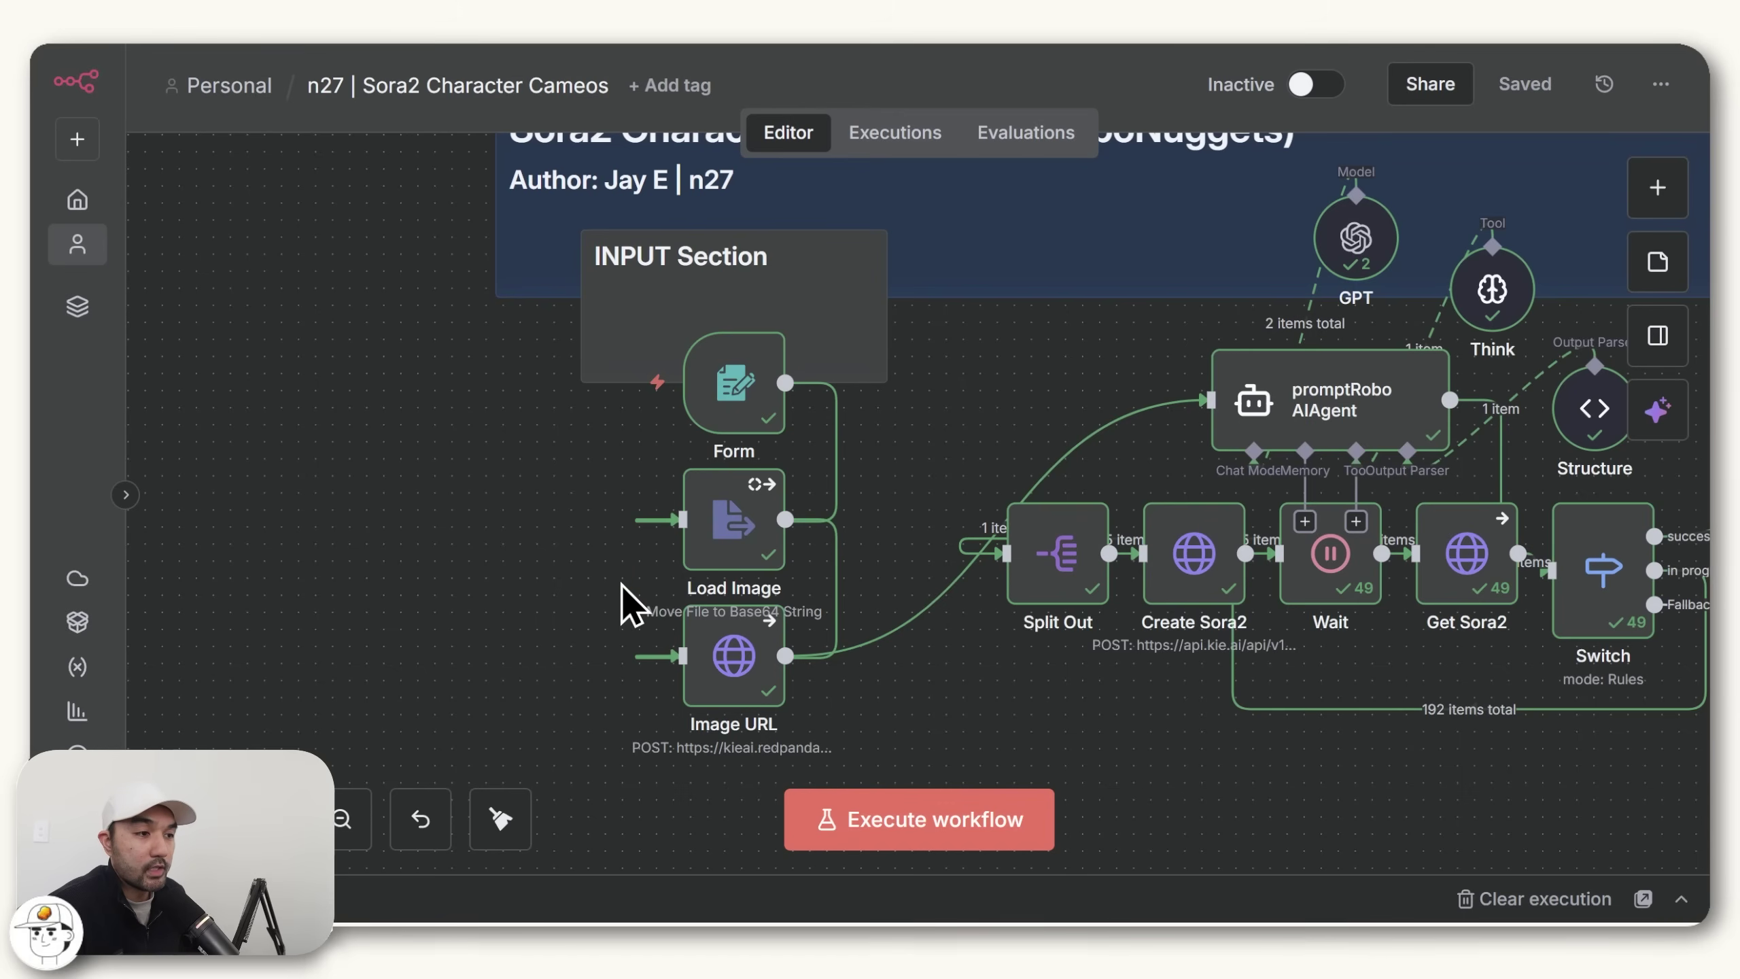
drag(621, 585, 672, 598)
Inspect the Load Image node's Base64 output data, then close it
double_click(673, 599)
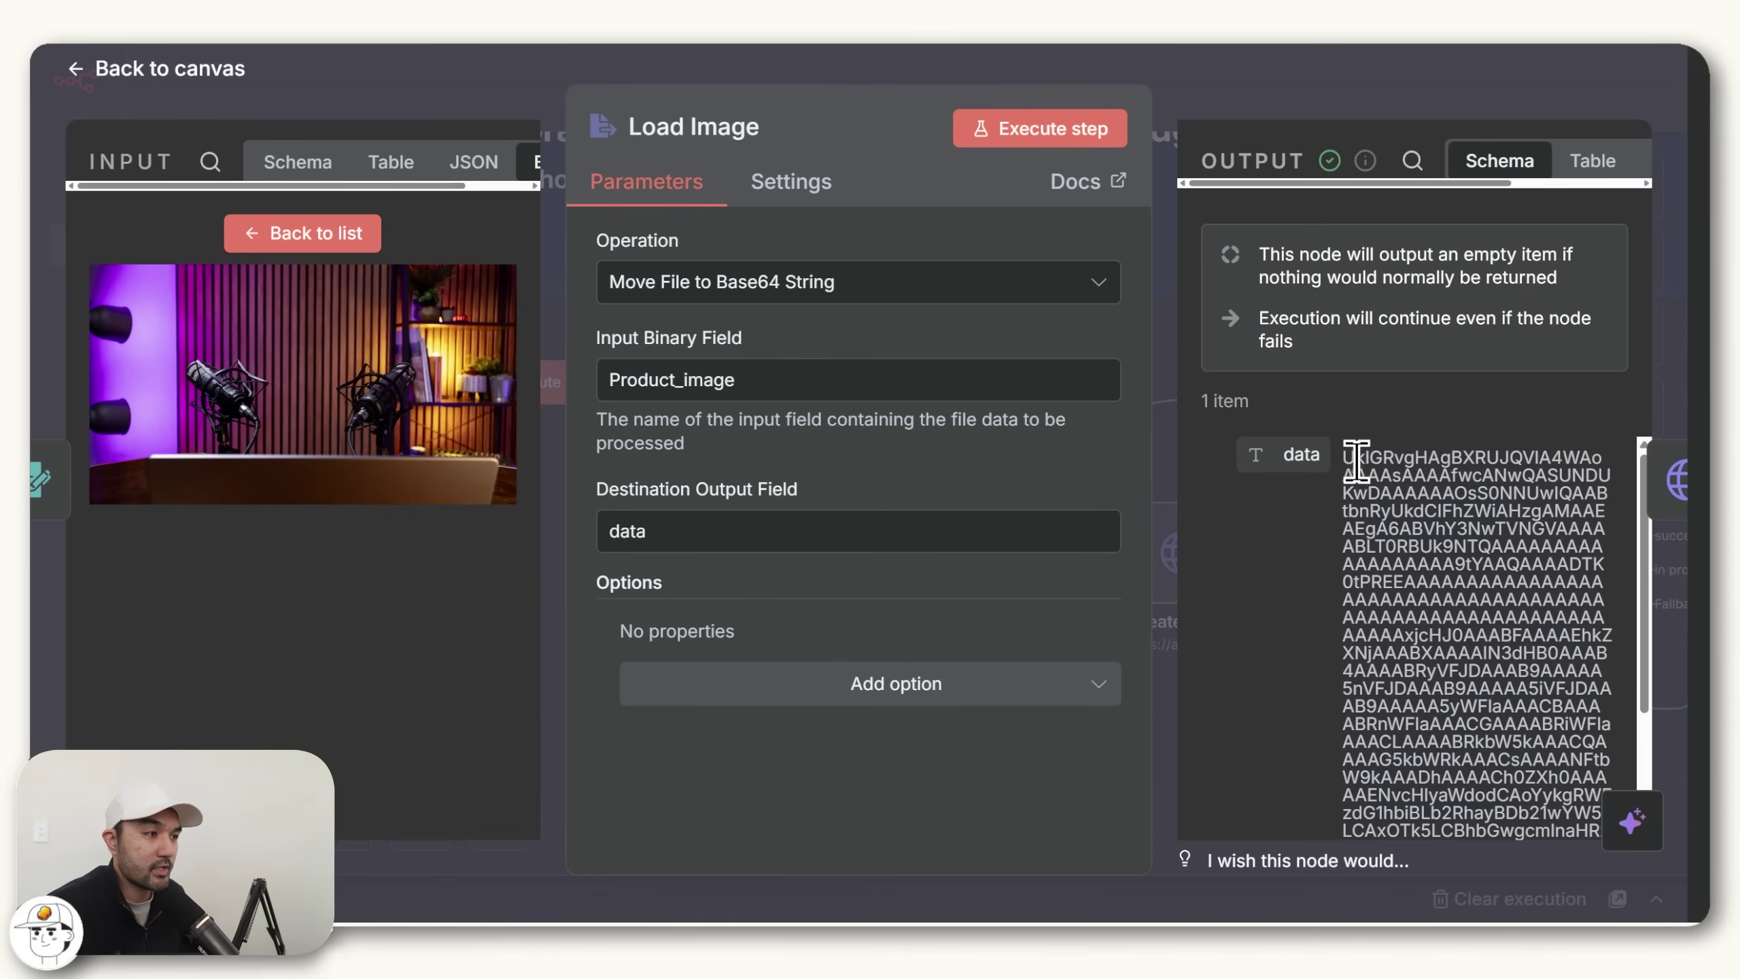
drag(1344, 458, 1535, 727)
key(Escape)
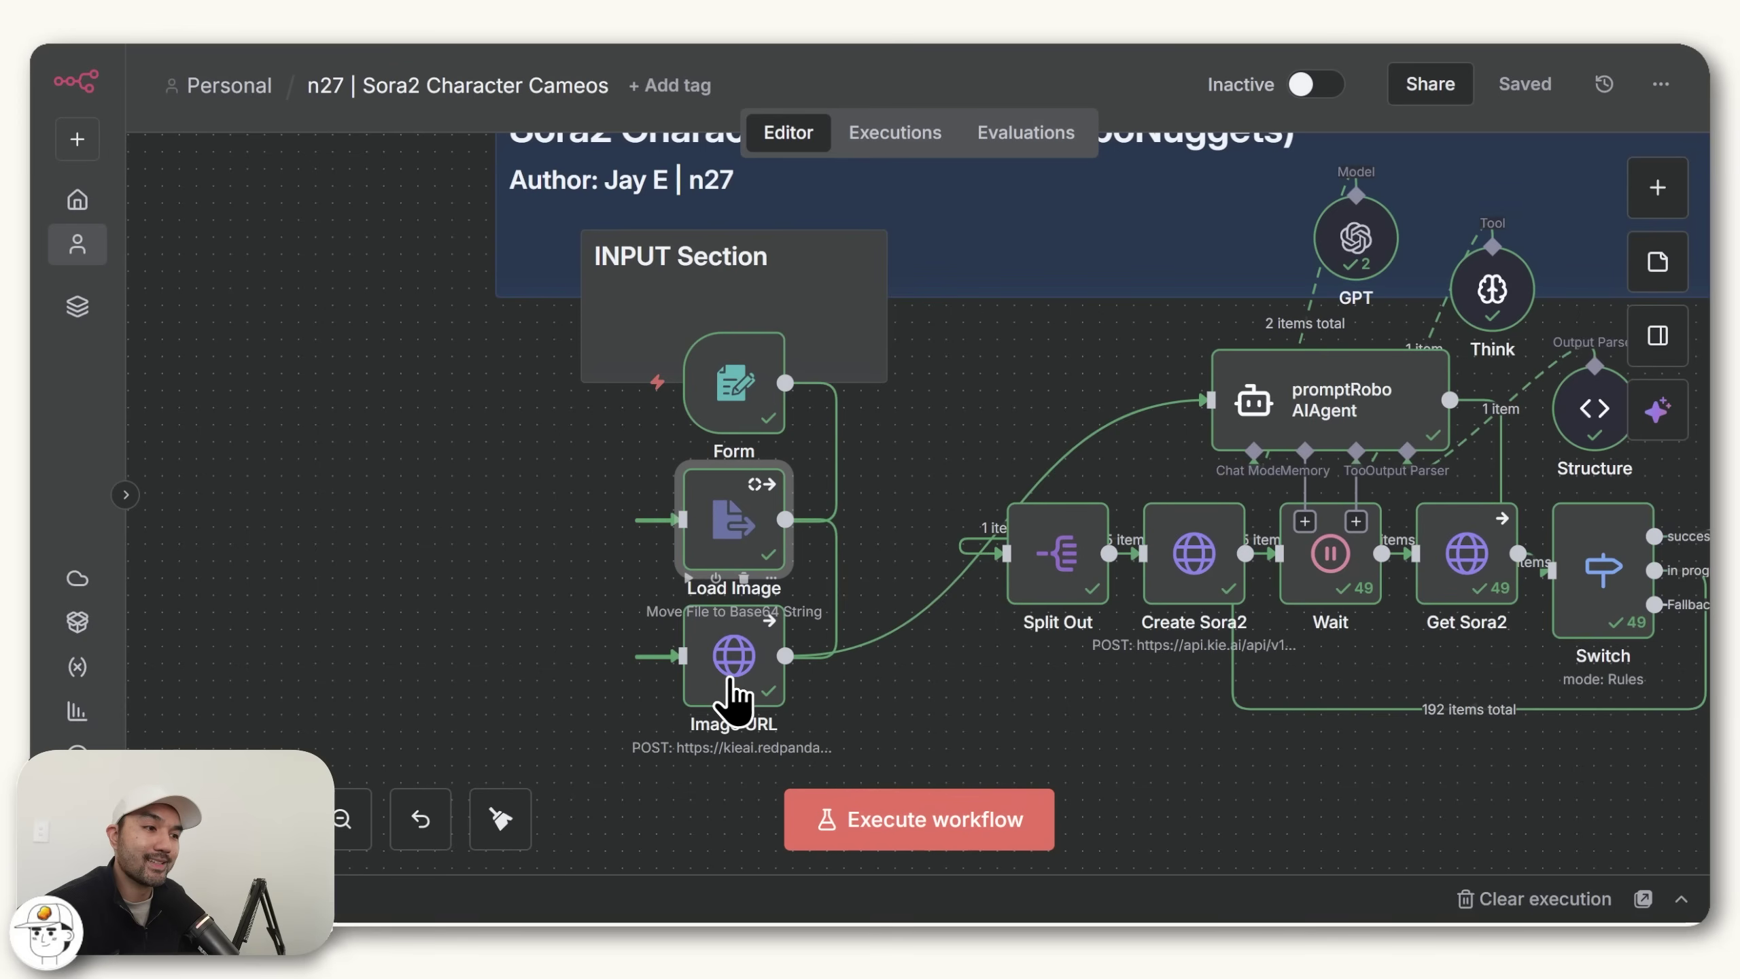
Open the Image URL node, highlight 'kieai' in its upload URL, and show the Kie.ai site alongside
double_click(731, 685)
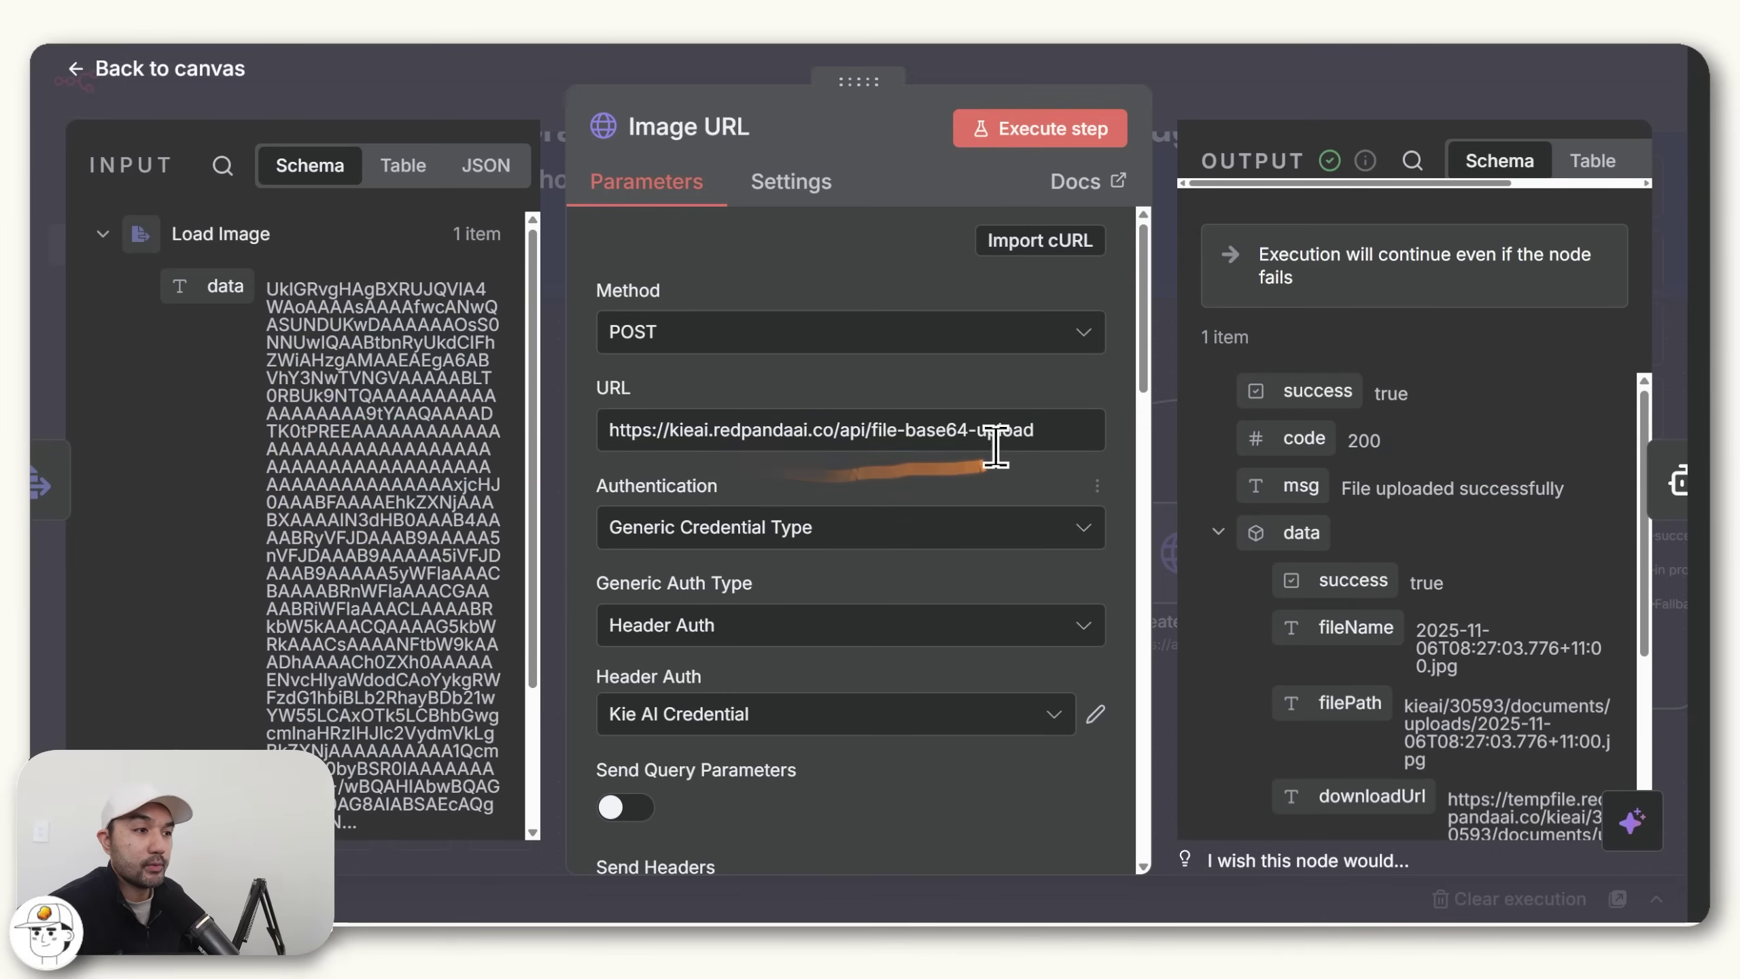
double_click(688, 430)
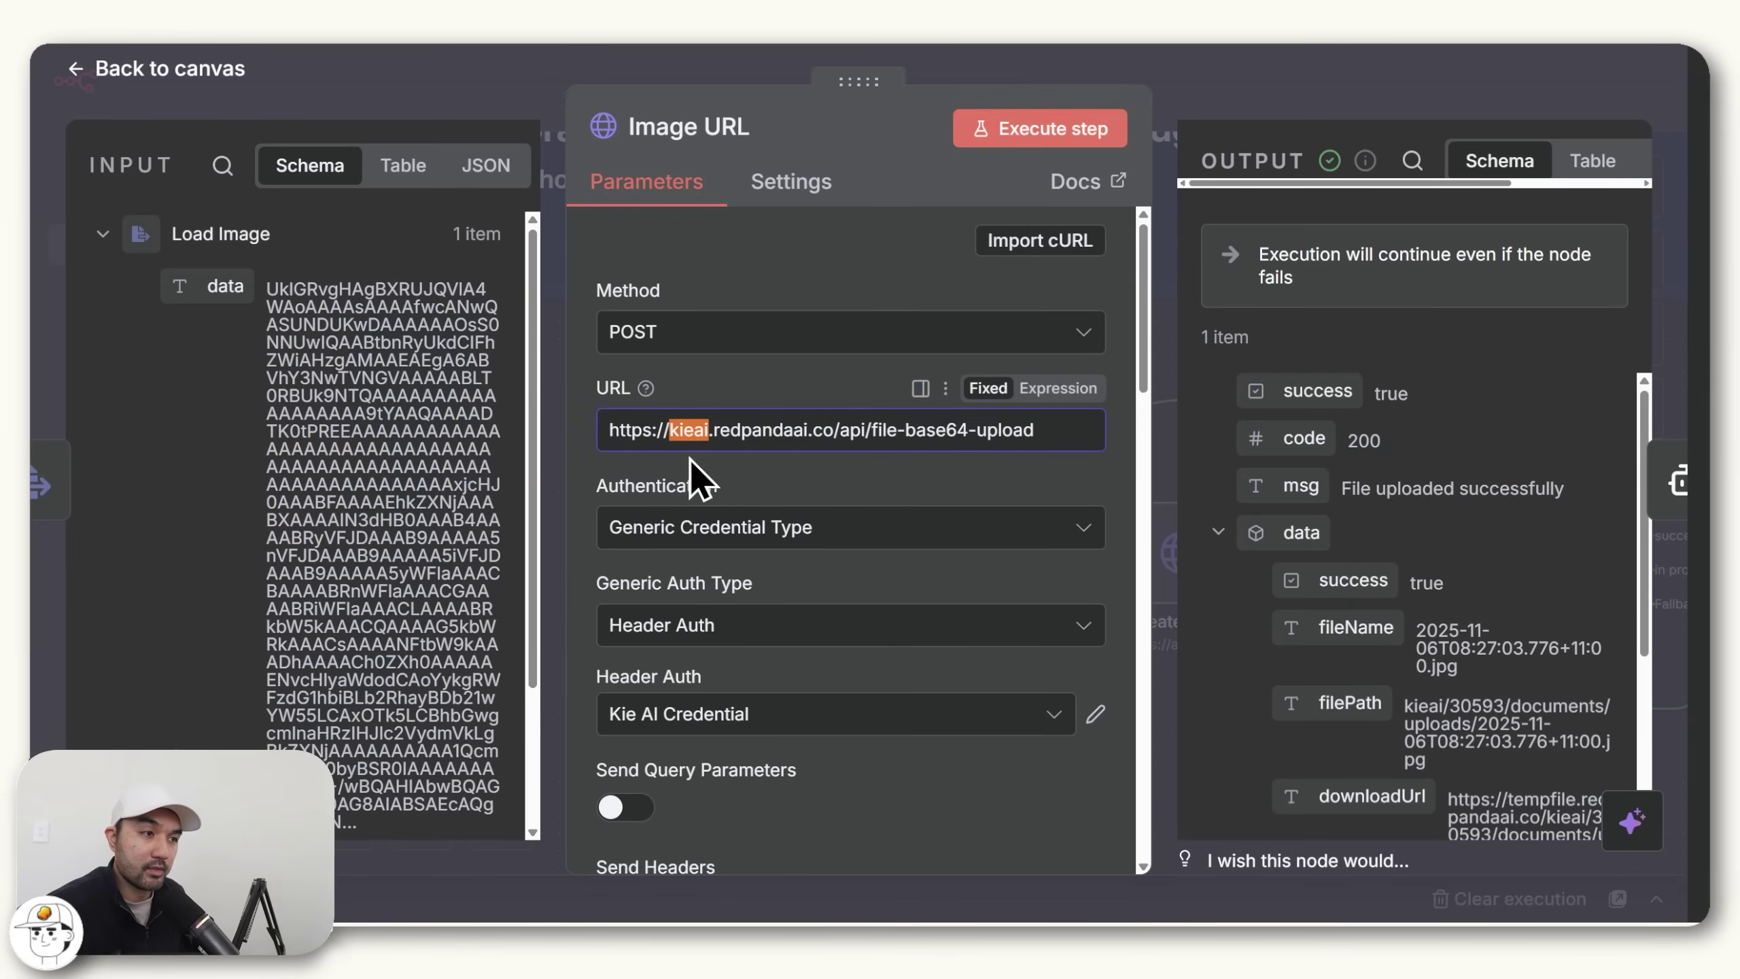
key(ctrl+alt+Left)
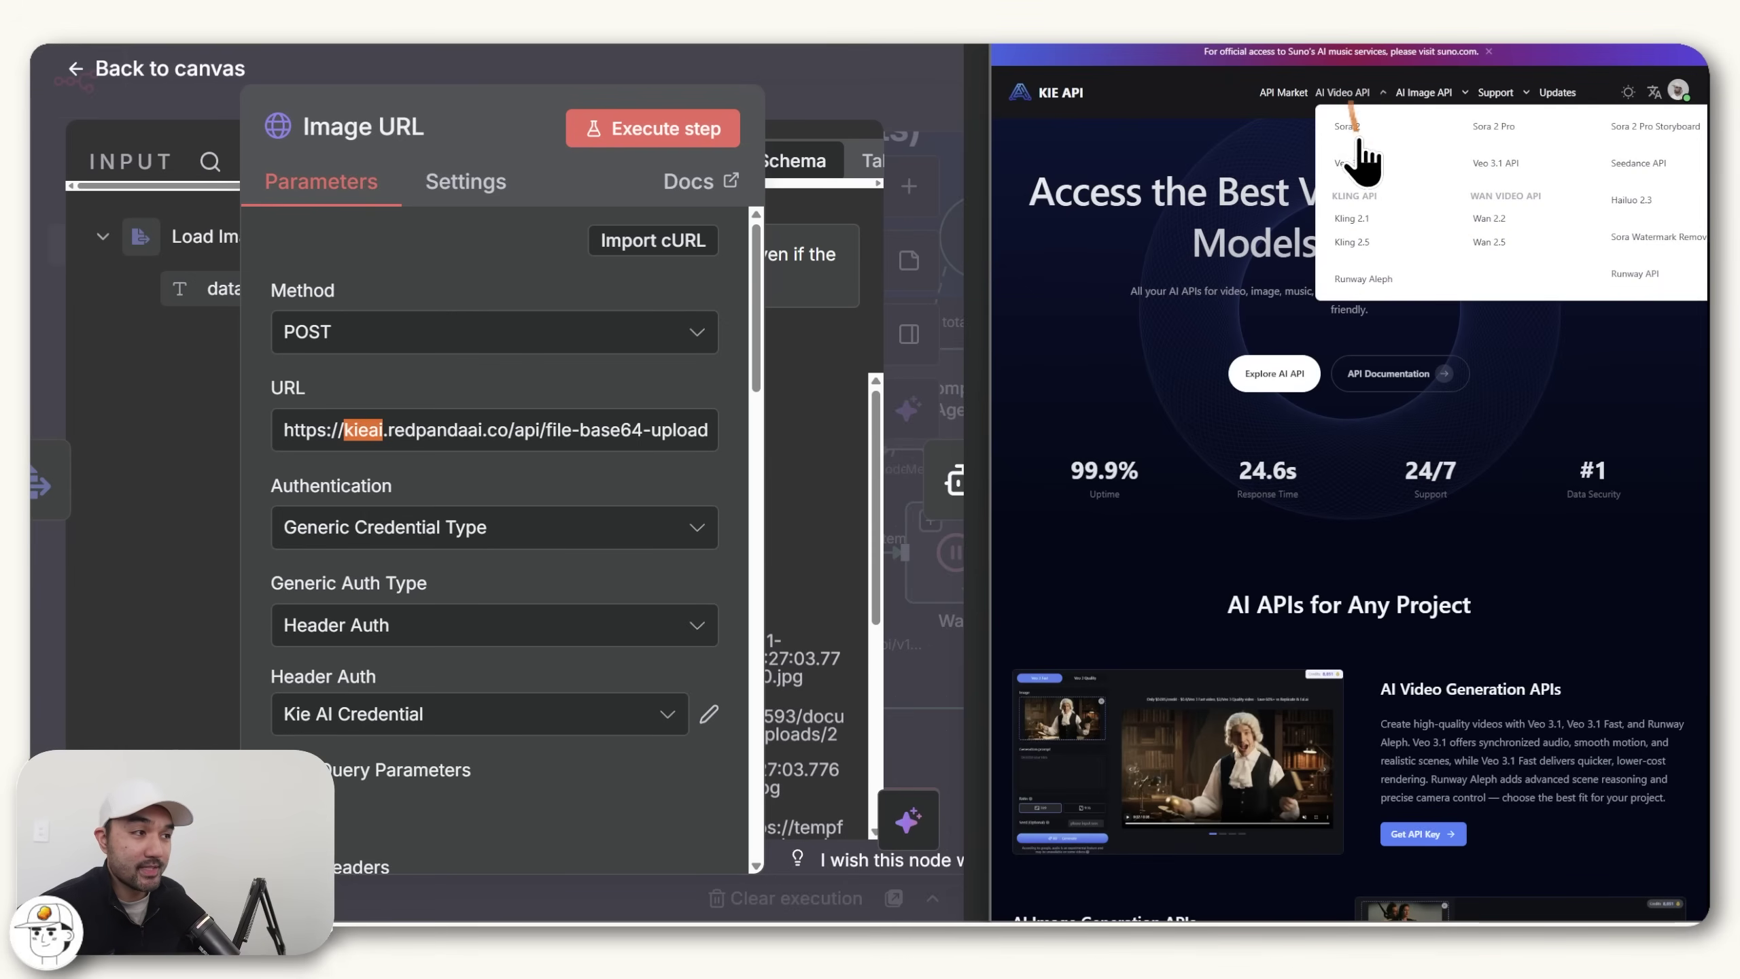
Open Kie.ai's Sora 2 model page and zoom in on its aspect ratio and frame options
key(ctrl+plus)
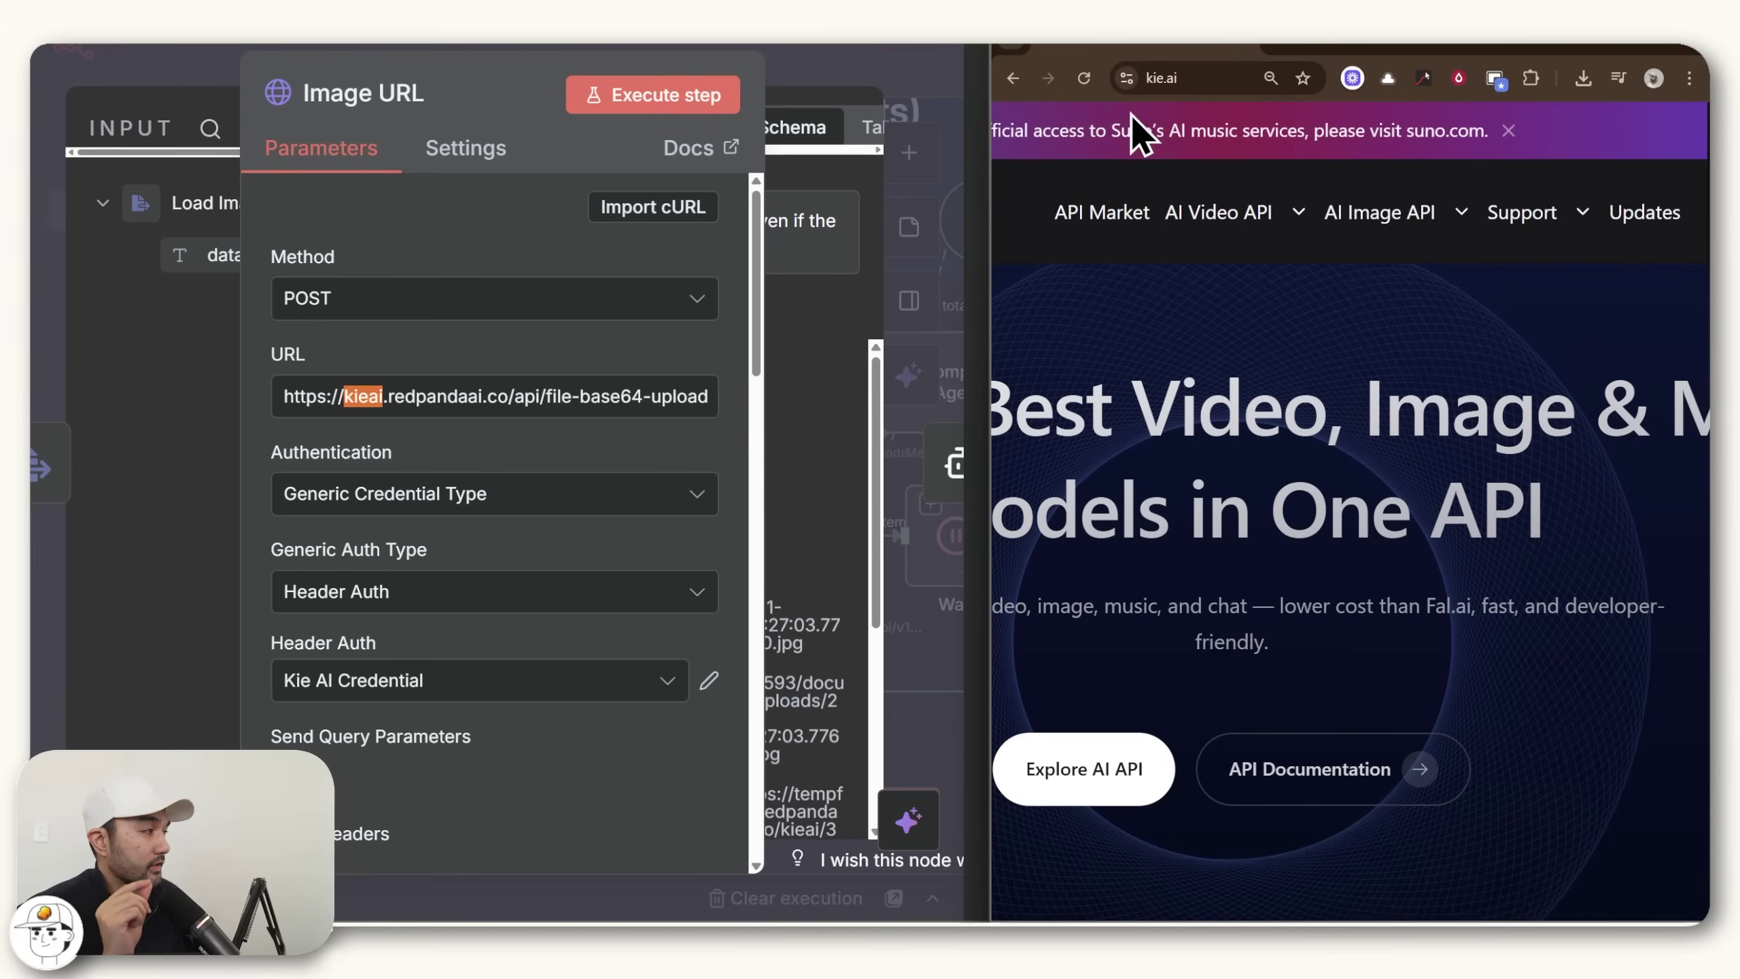
mouse_move(1250, 213)
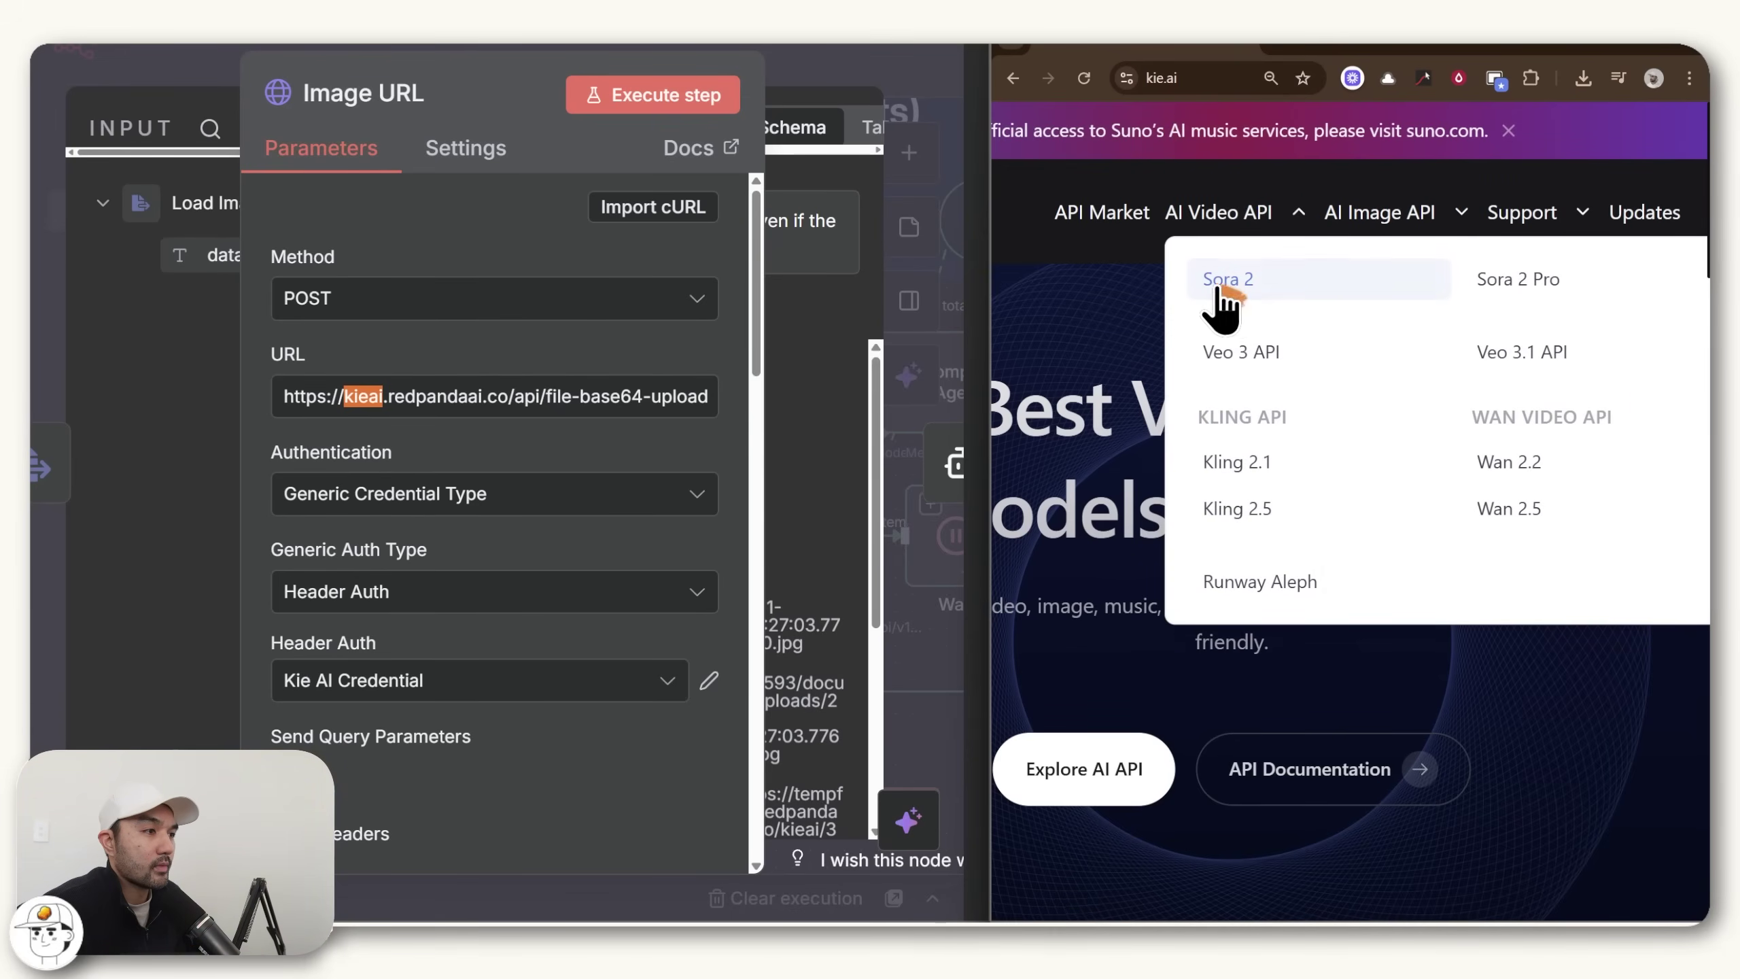
click(1277, 294)
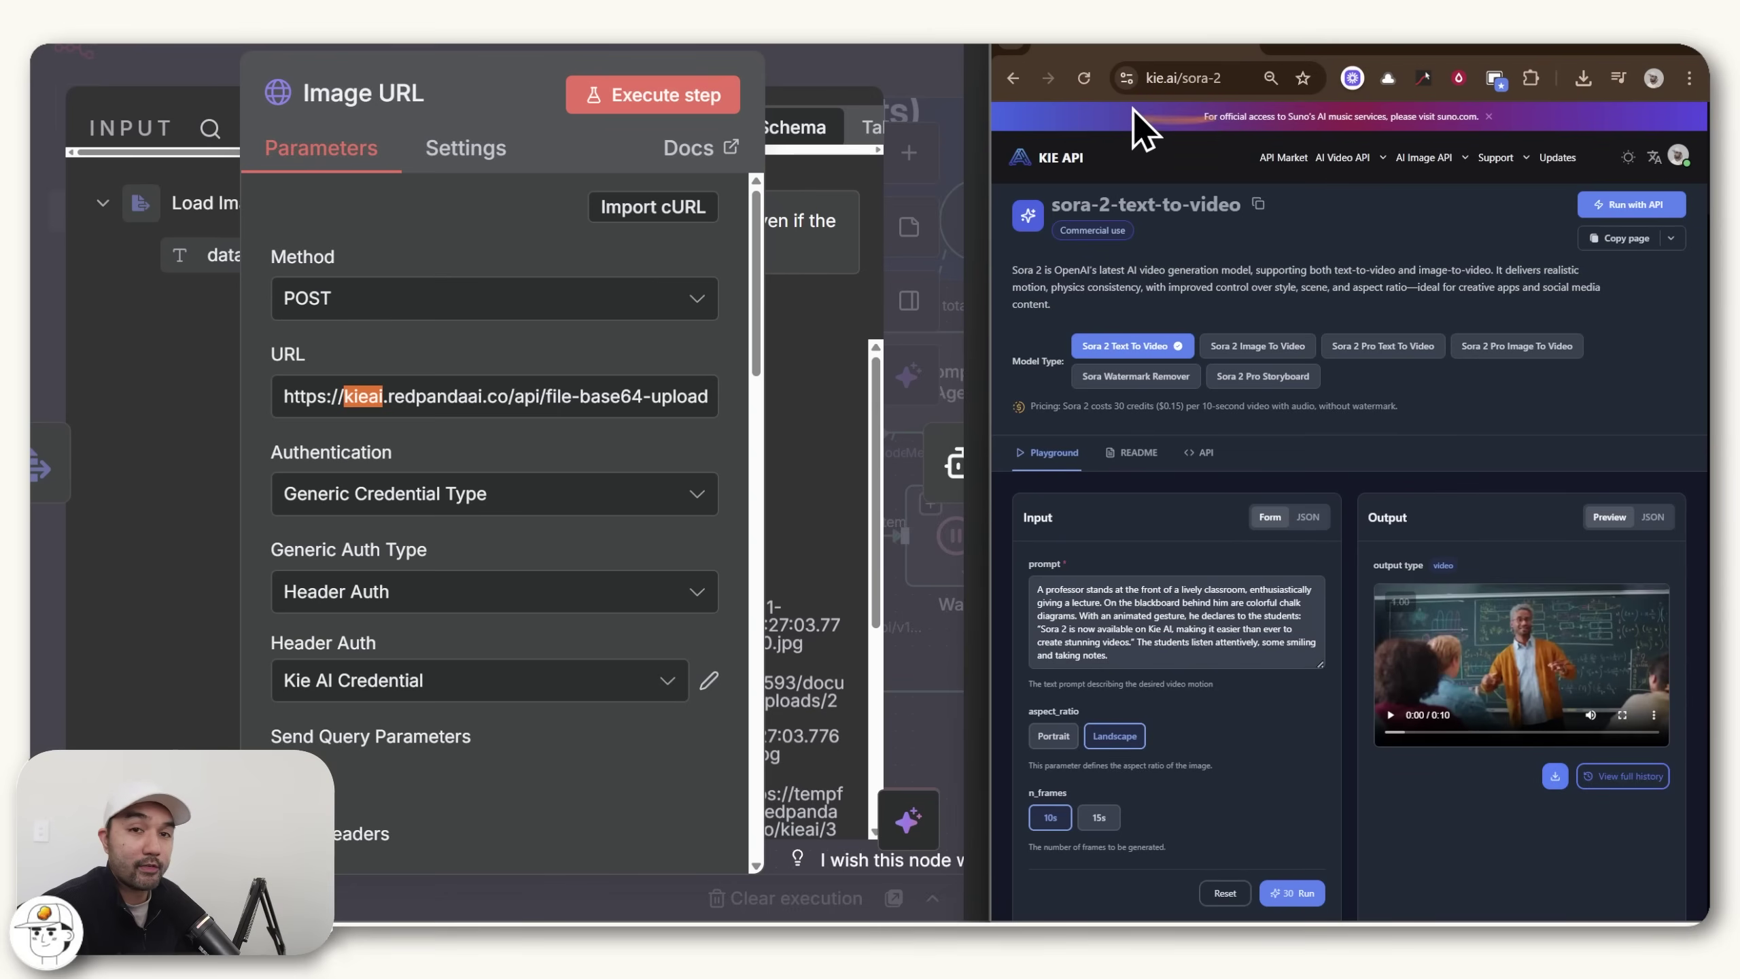
key(super+equal)
key(super+equal)
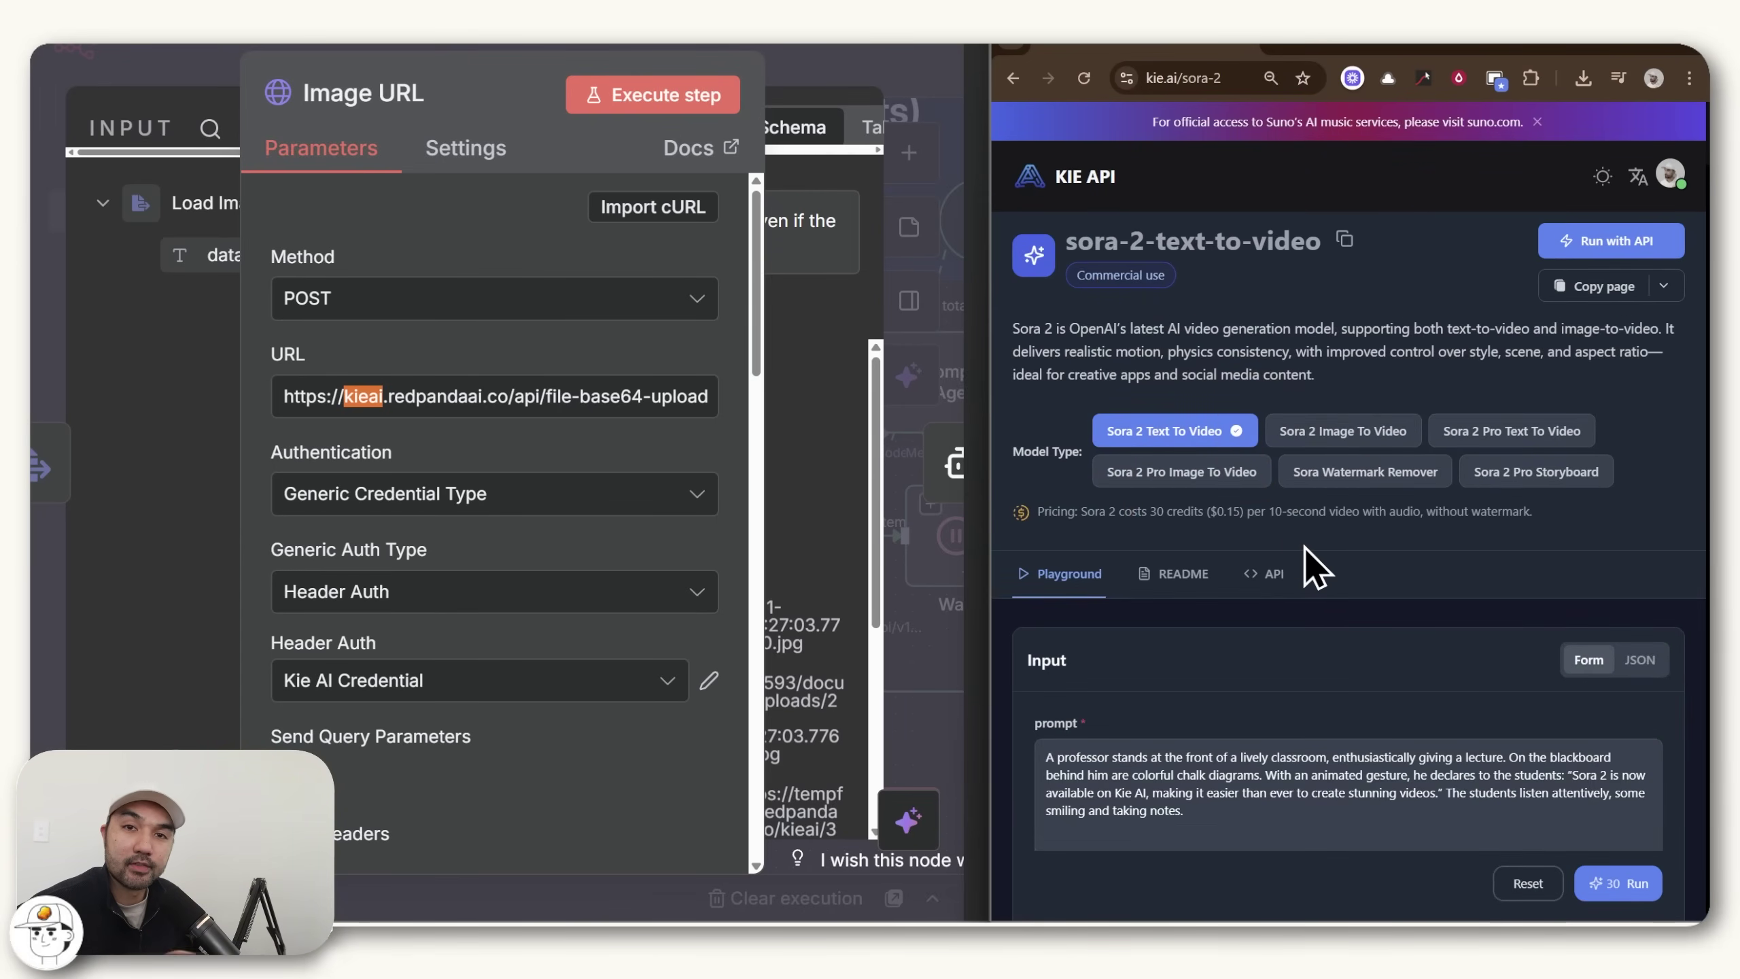
scroll(1150, 825, down, 5)
key(super+equal)
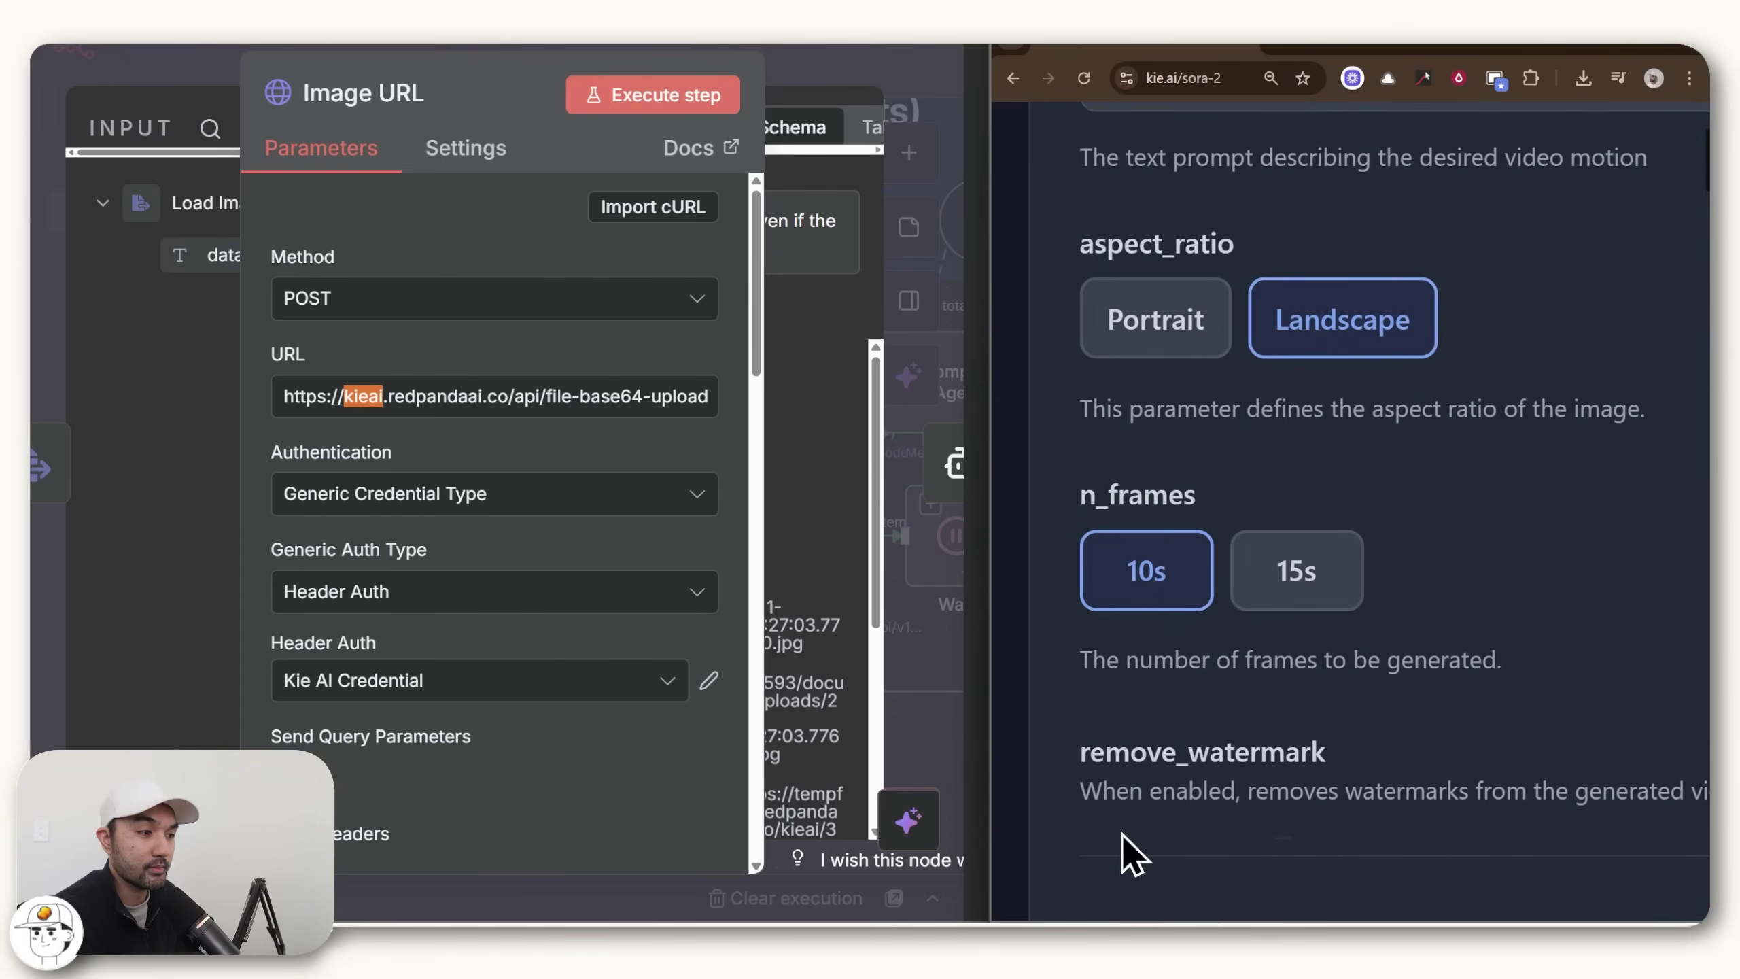
key(super+0)
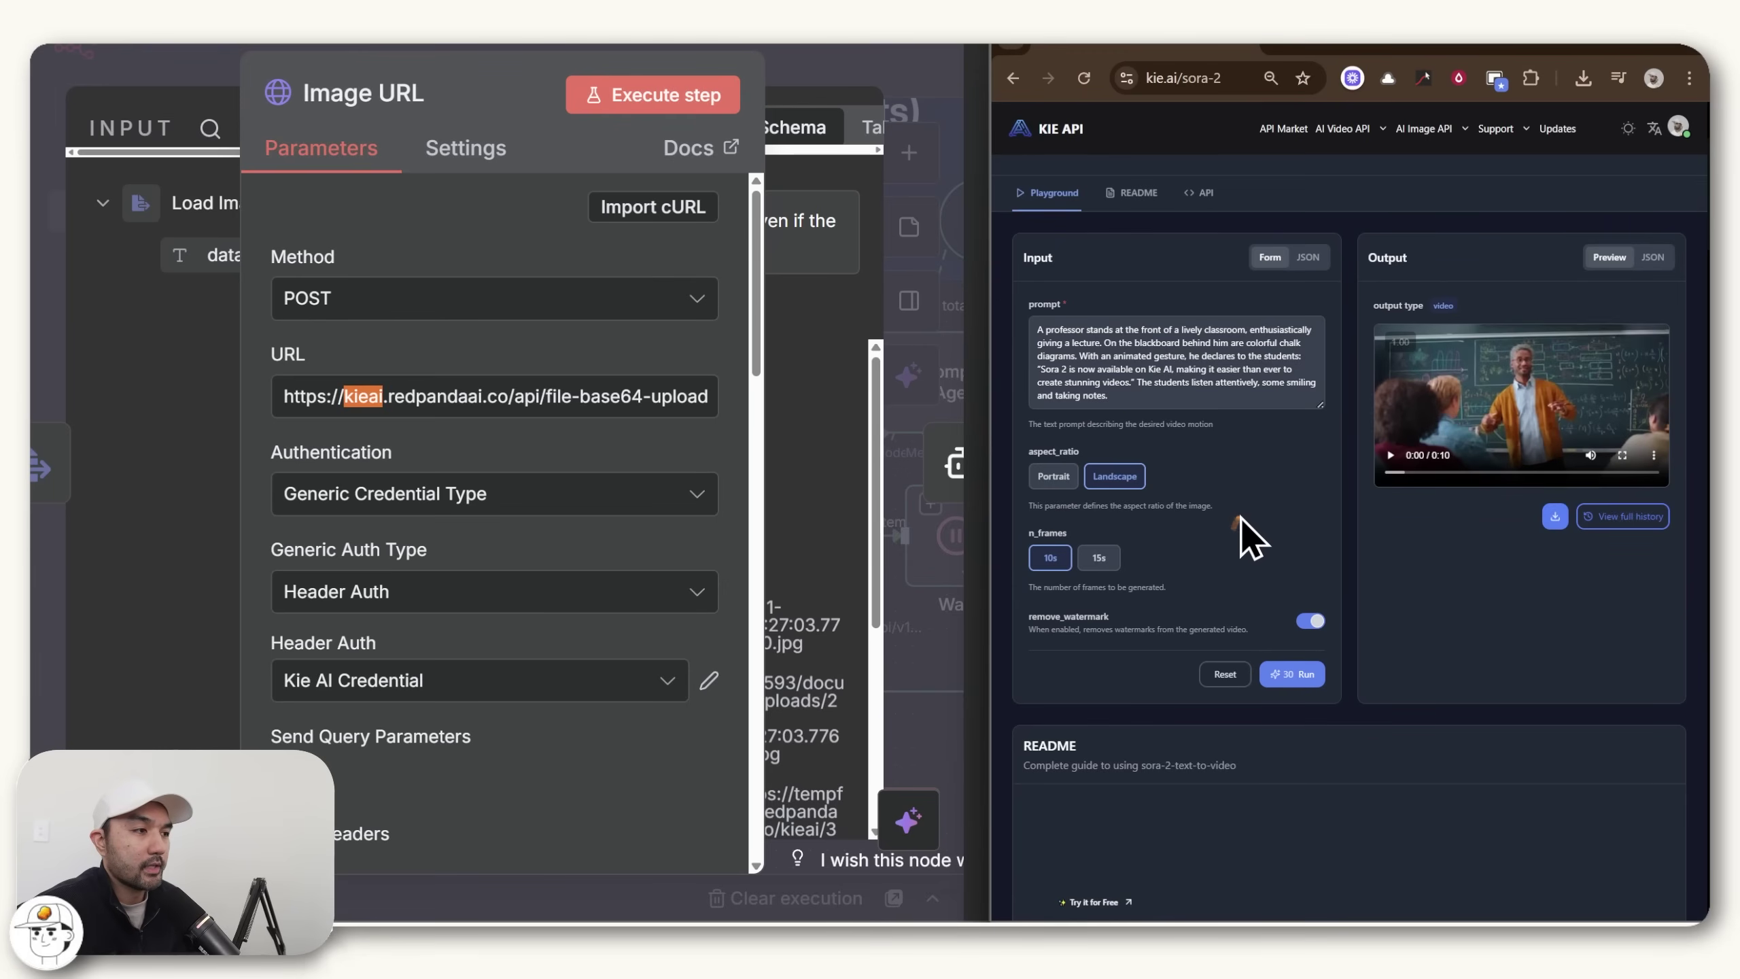
scroll(1200, 234, up, 10)
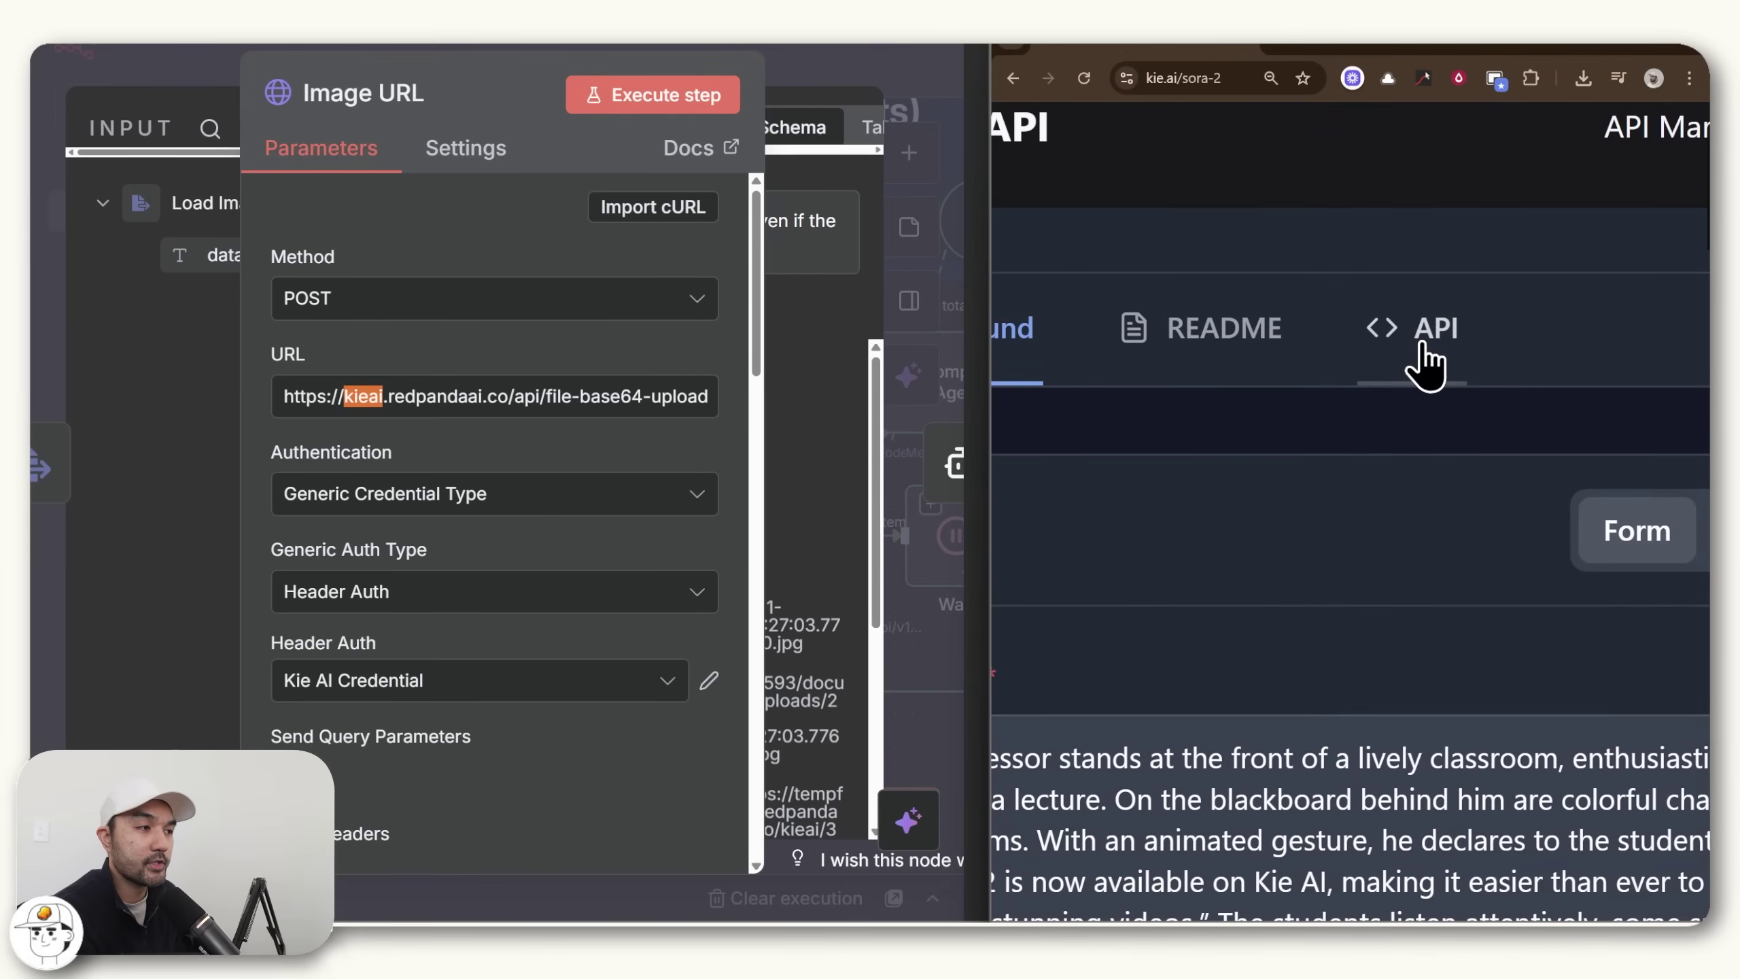
Review the Sora 2 API documentation, then return the n8n Image URL node to full screen
click(1425, 346)
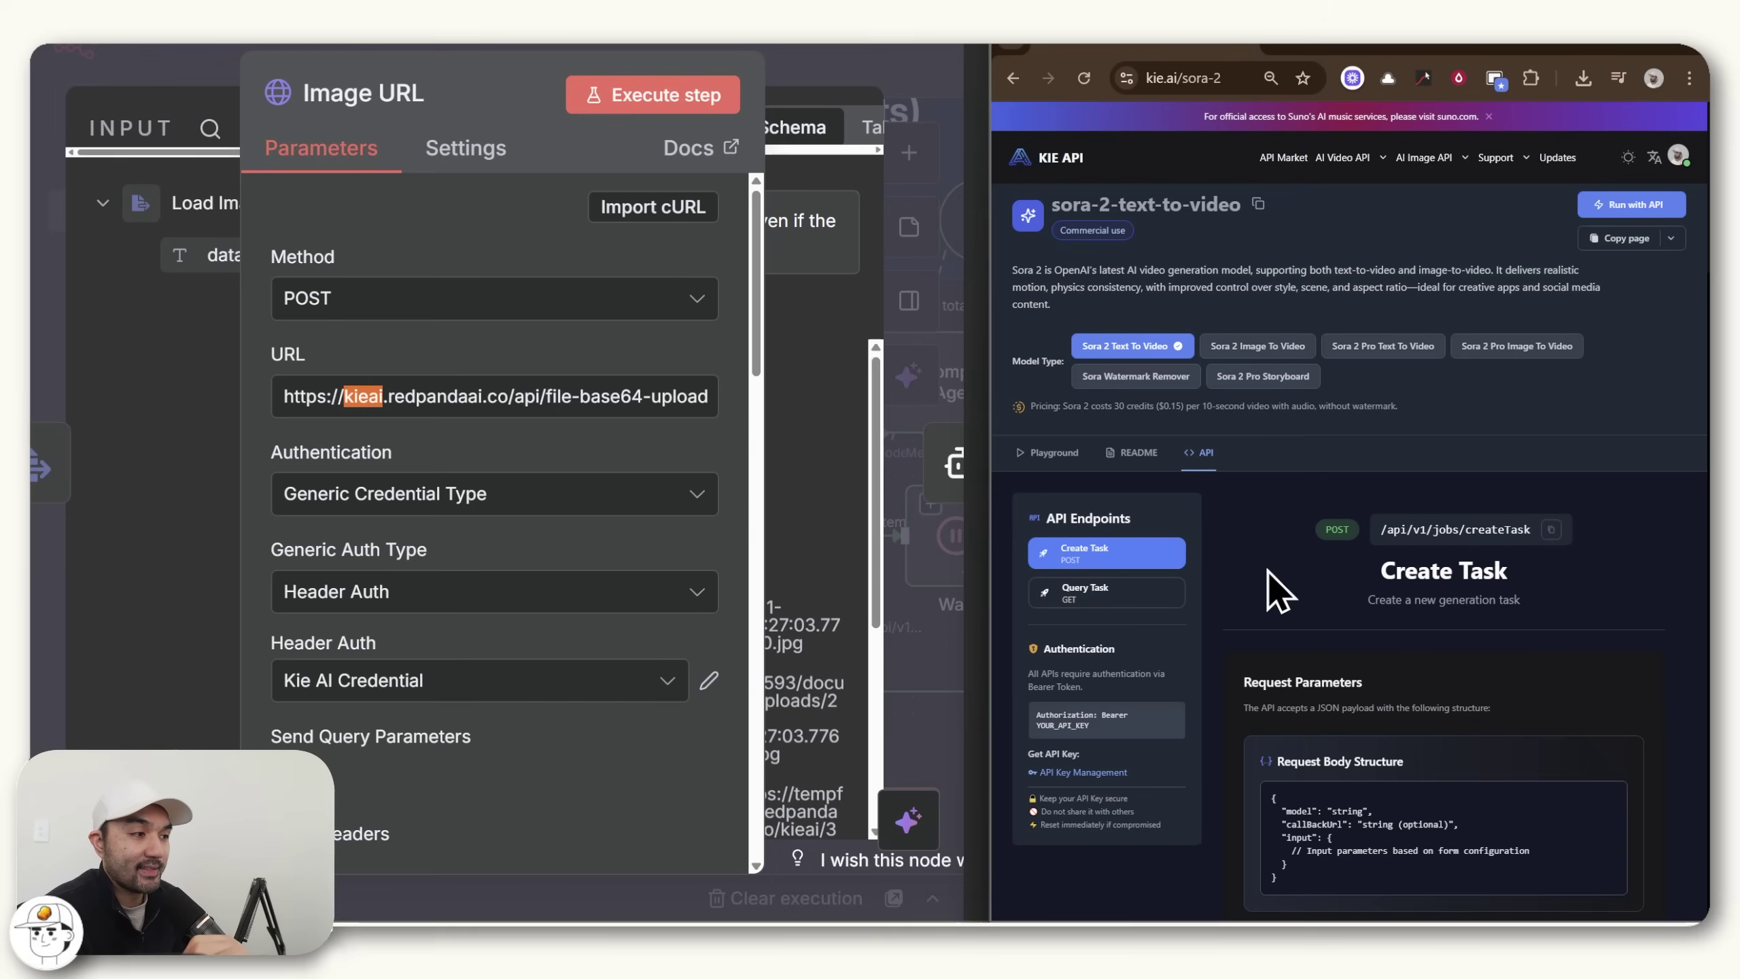
scroll(1262, 570, down, 10)
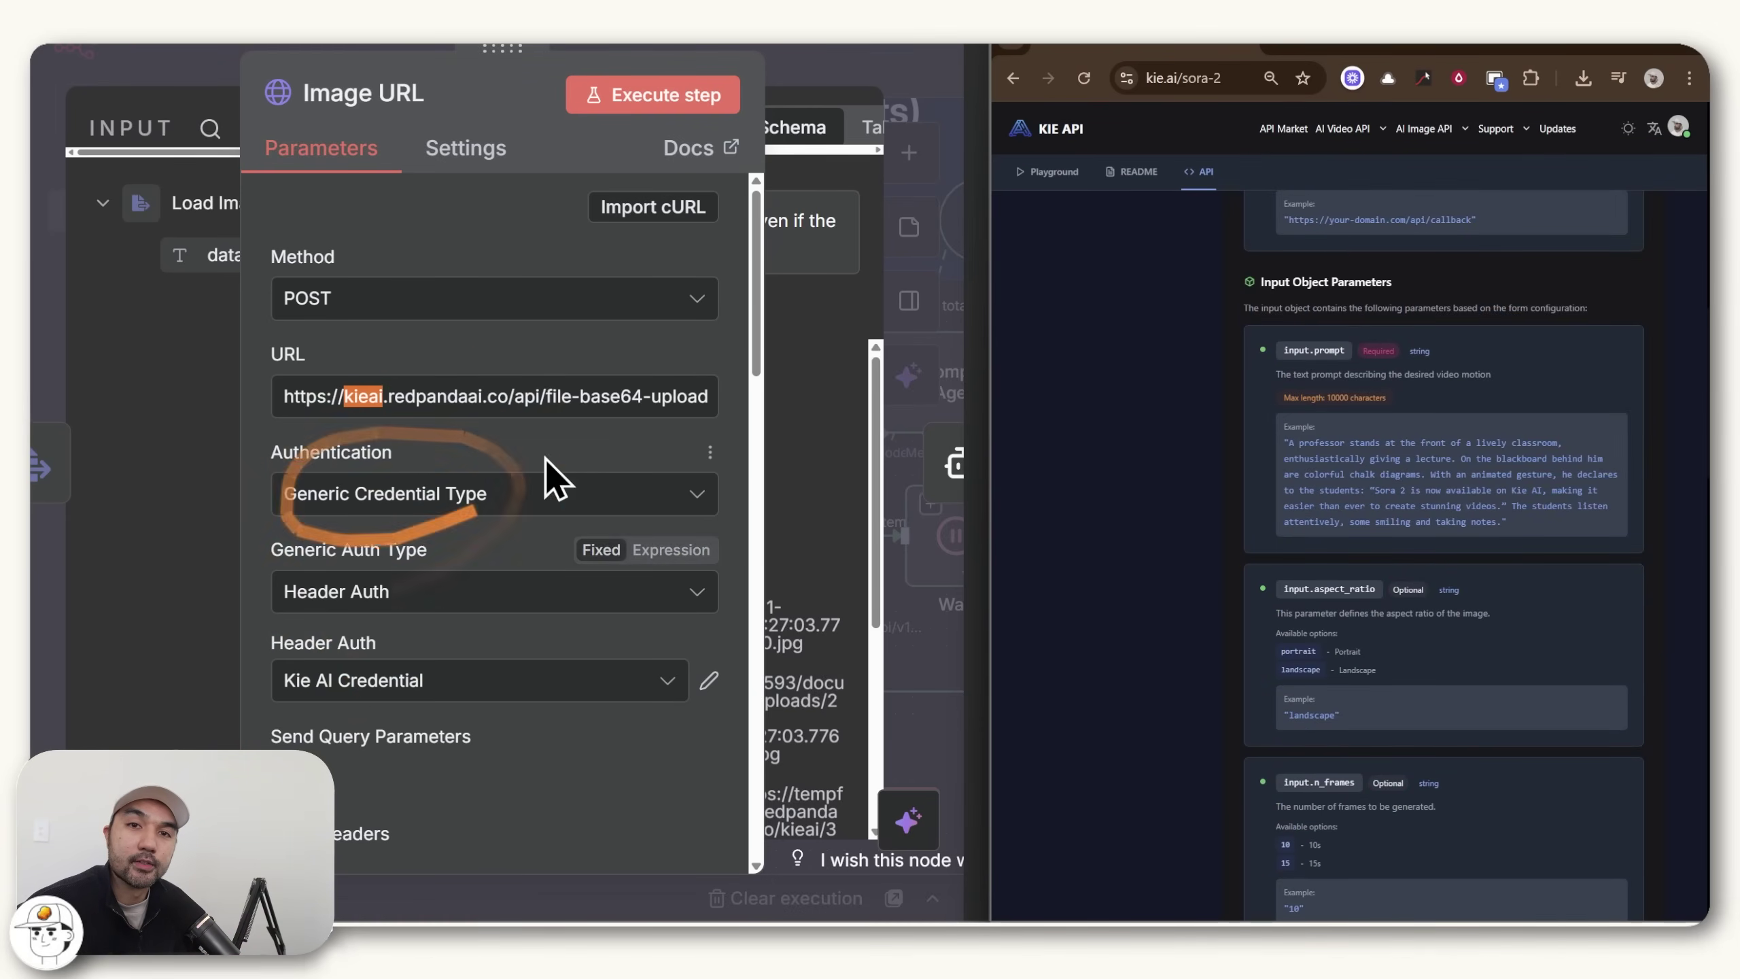
key(ctrl+alt+Return)
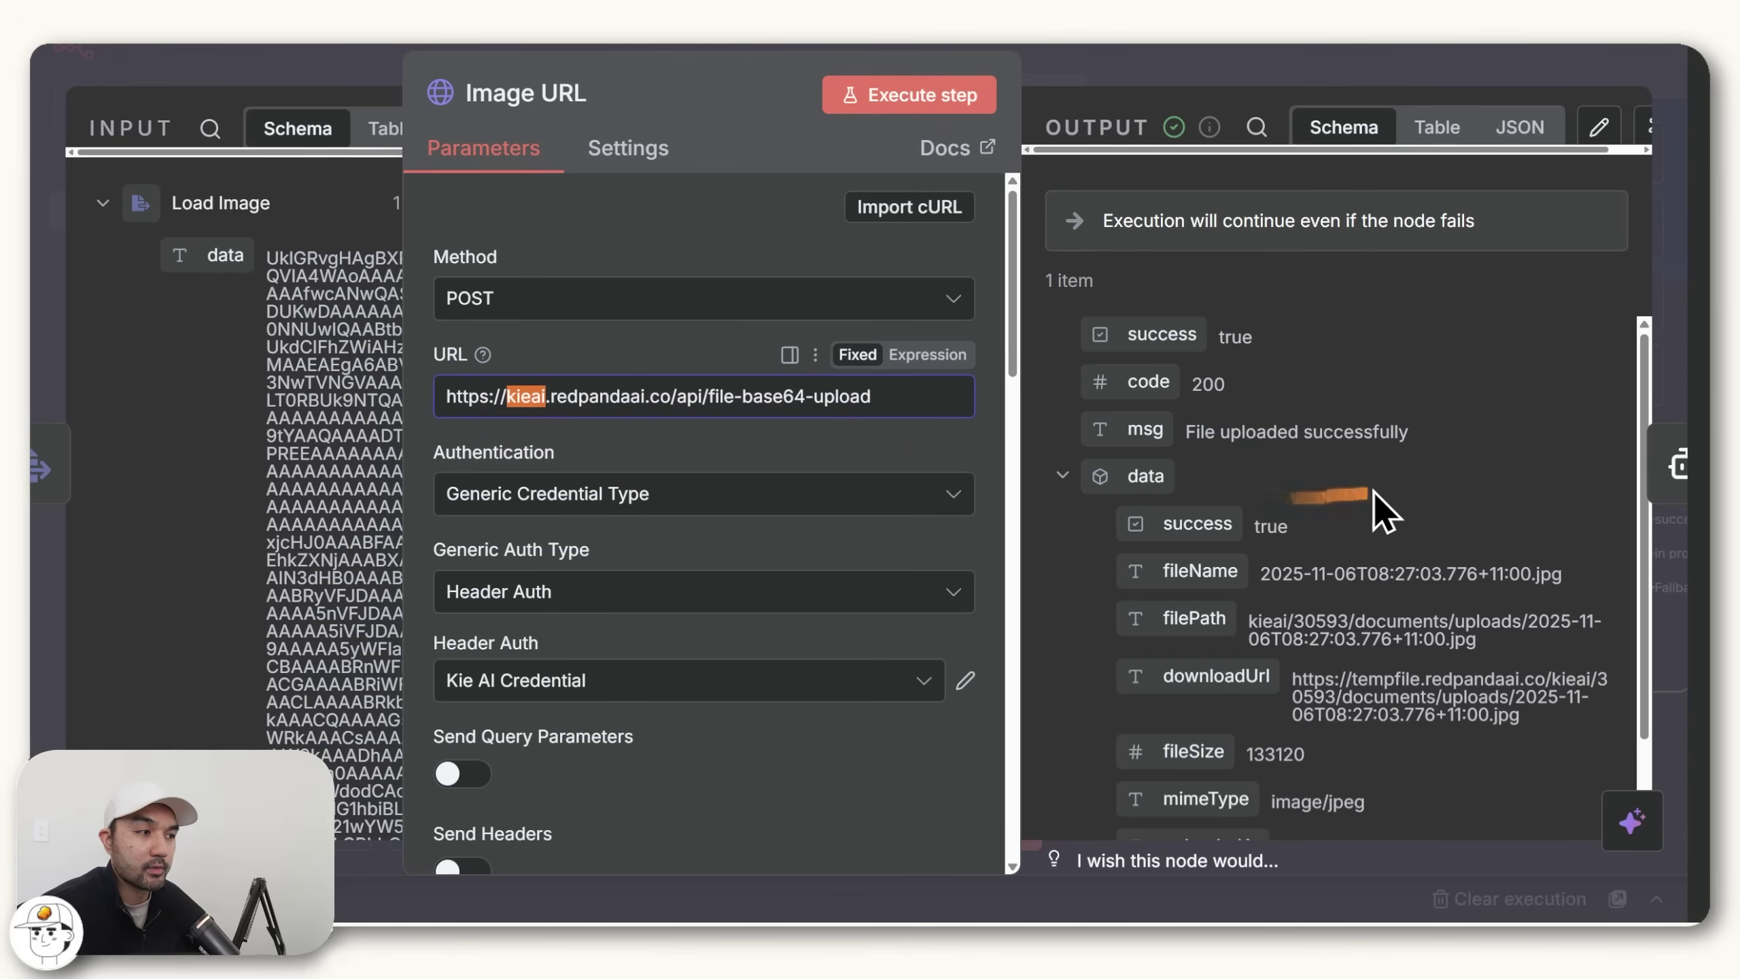
Highlight the uploaded image's downloadUrl, close the Image URL node, and pan the canvas right
scroll(1379, 505, down, 2)
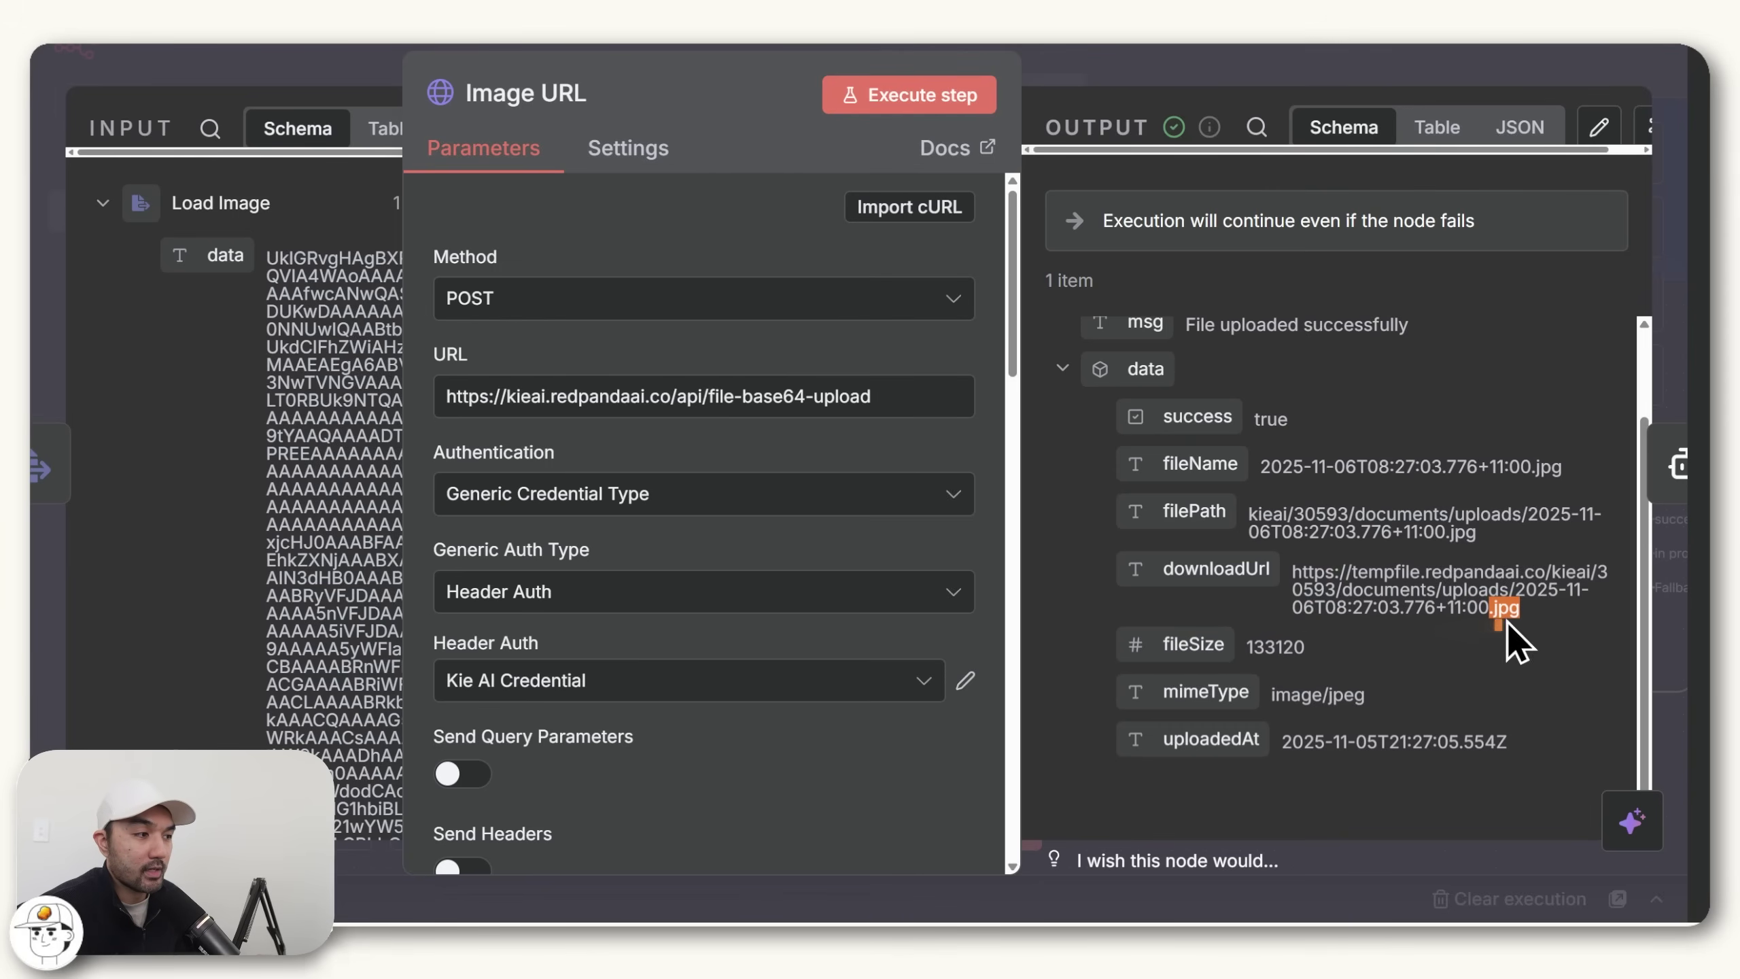
drag(1517, 609, 1292, 573)
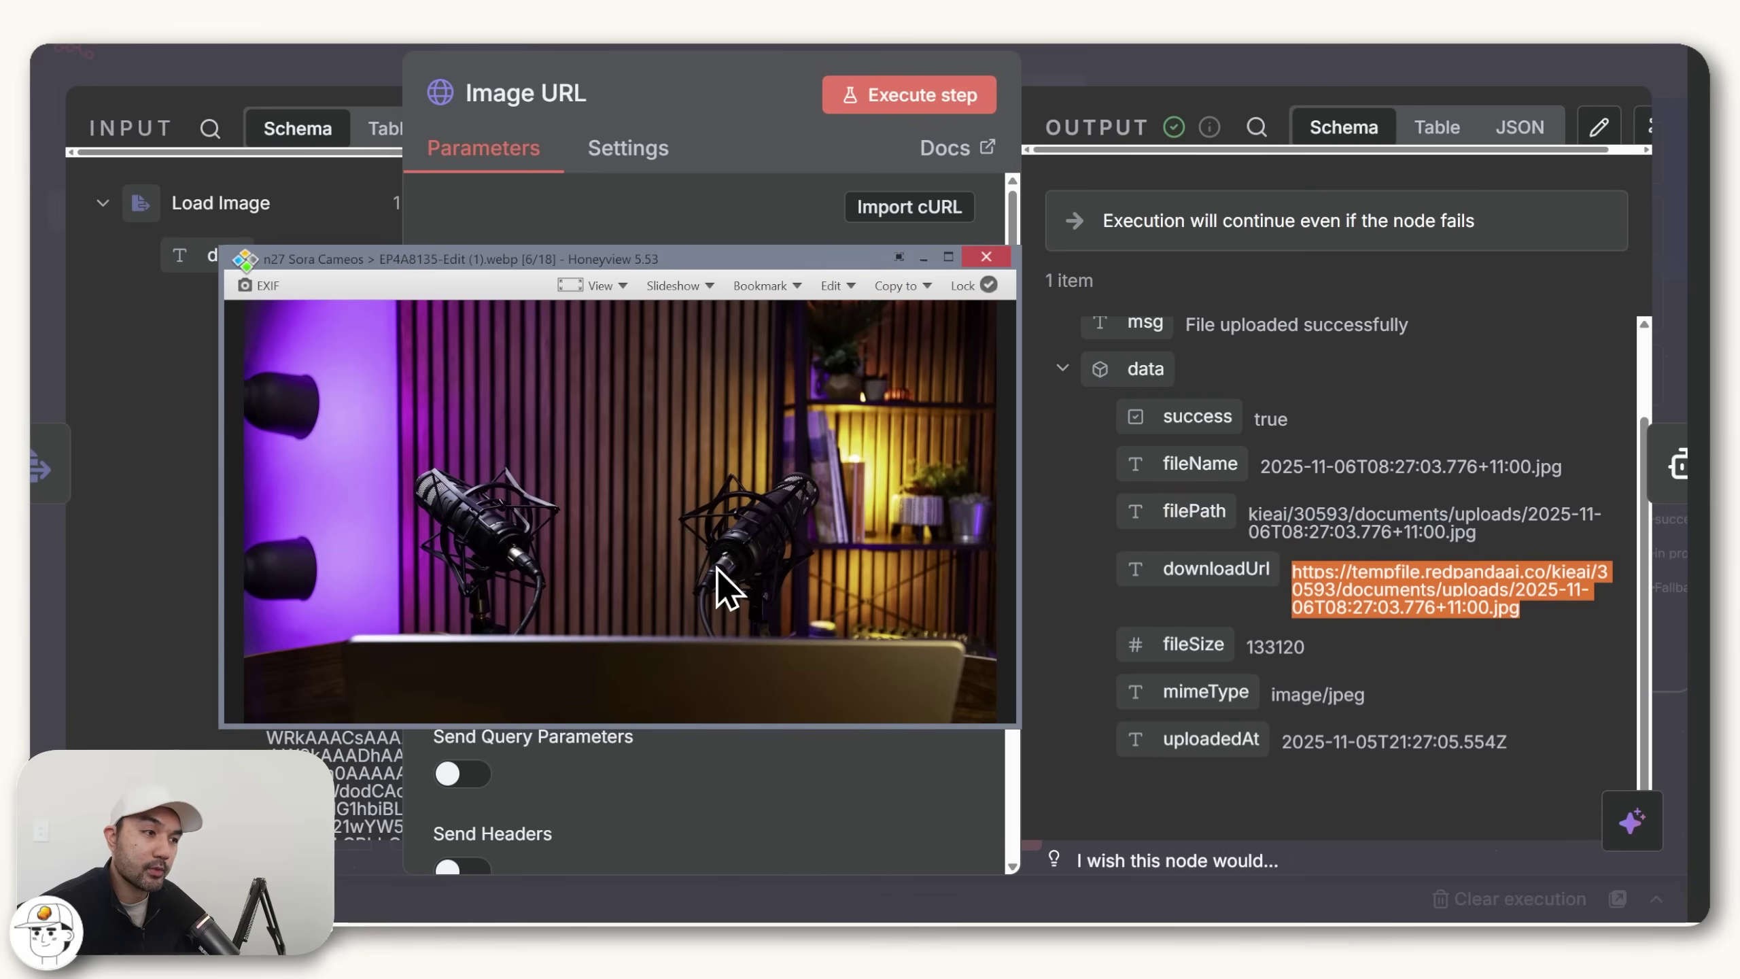
key(Escape)
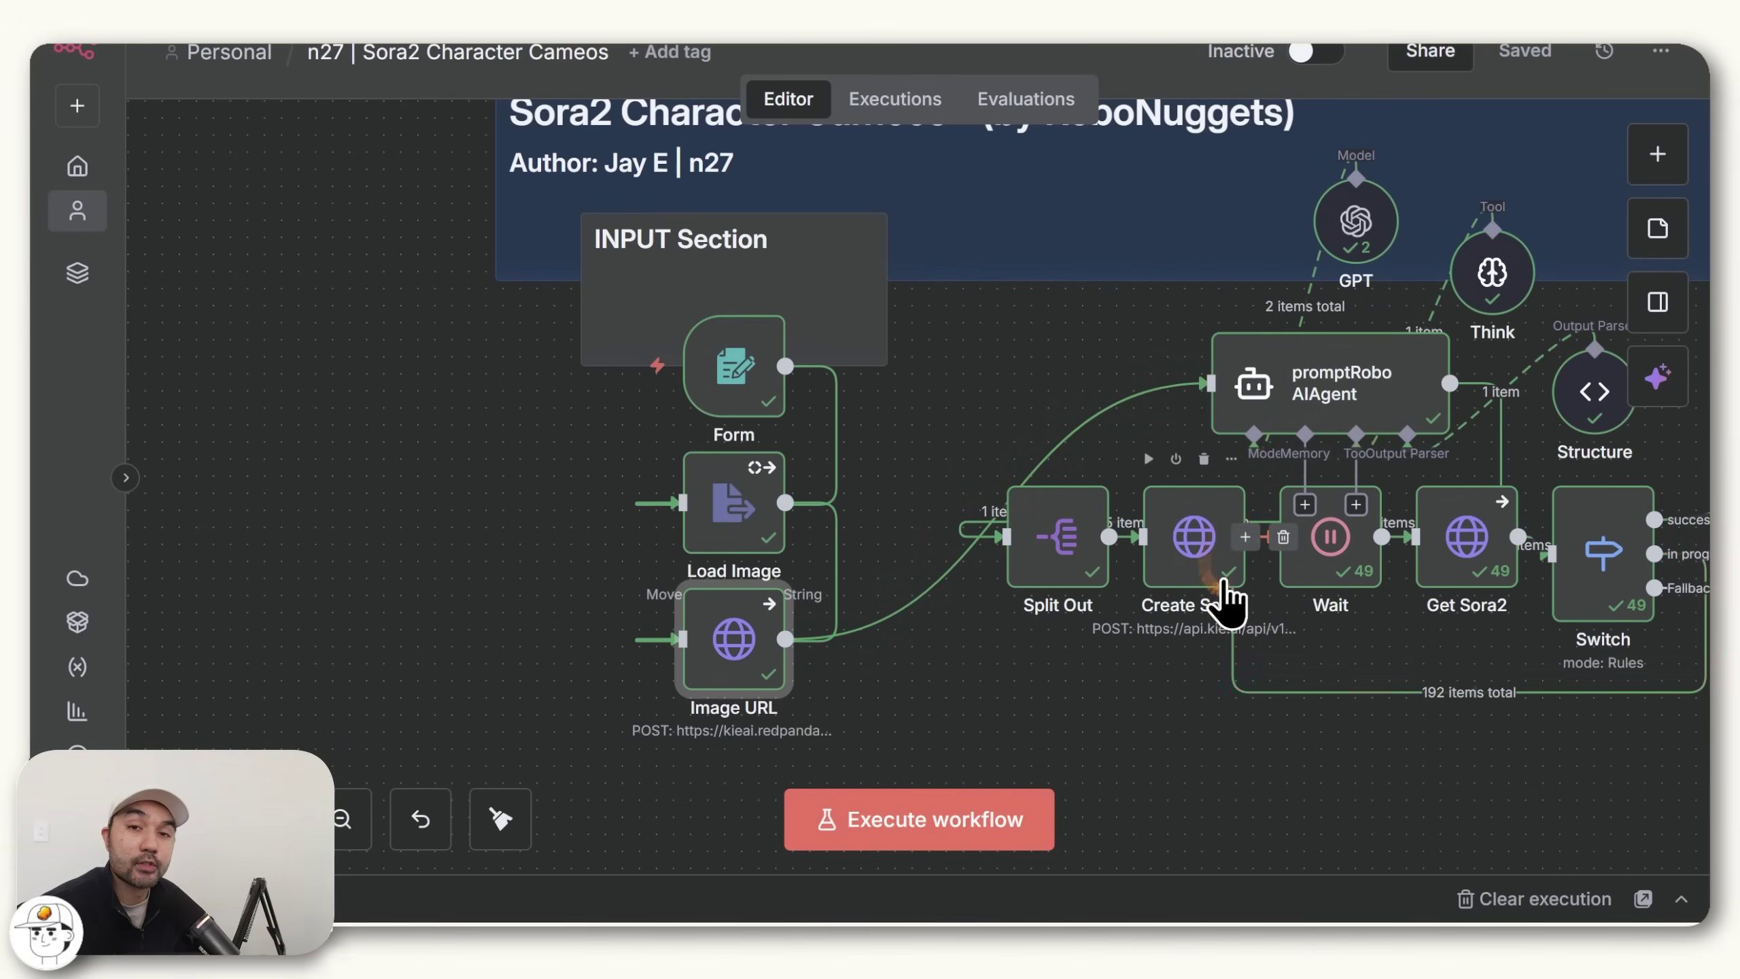
scroll(1251, 582, right, 6)
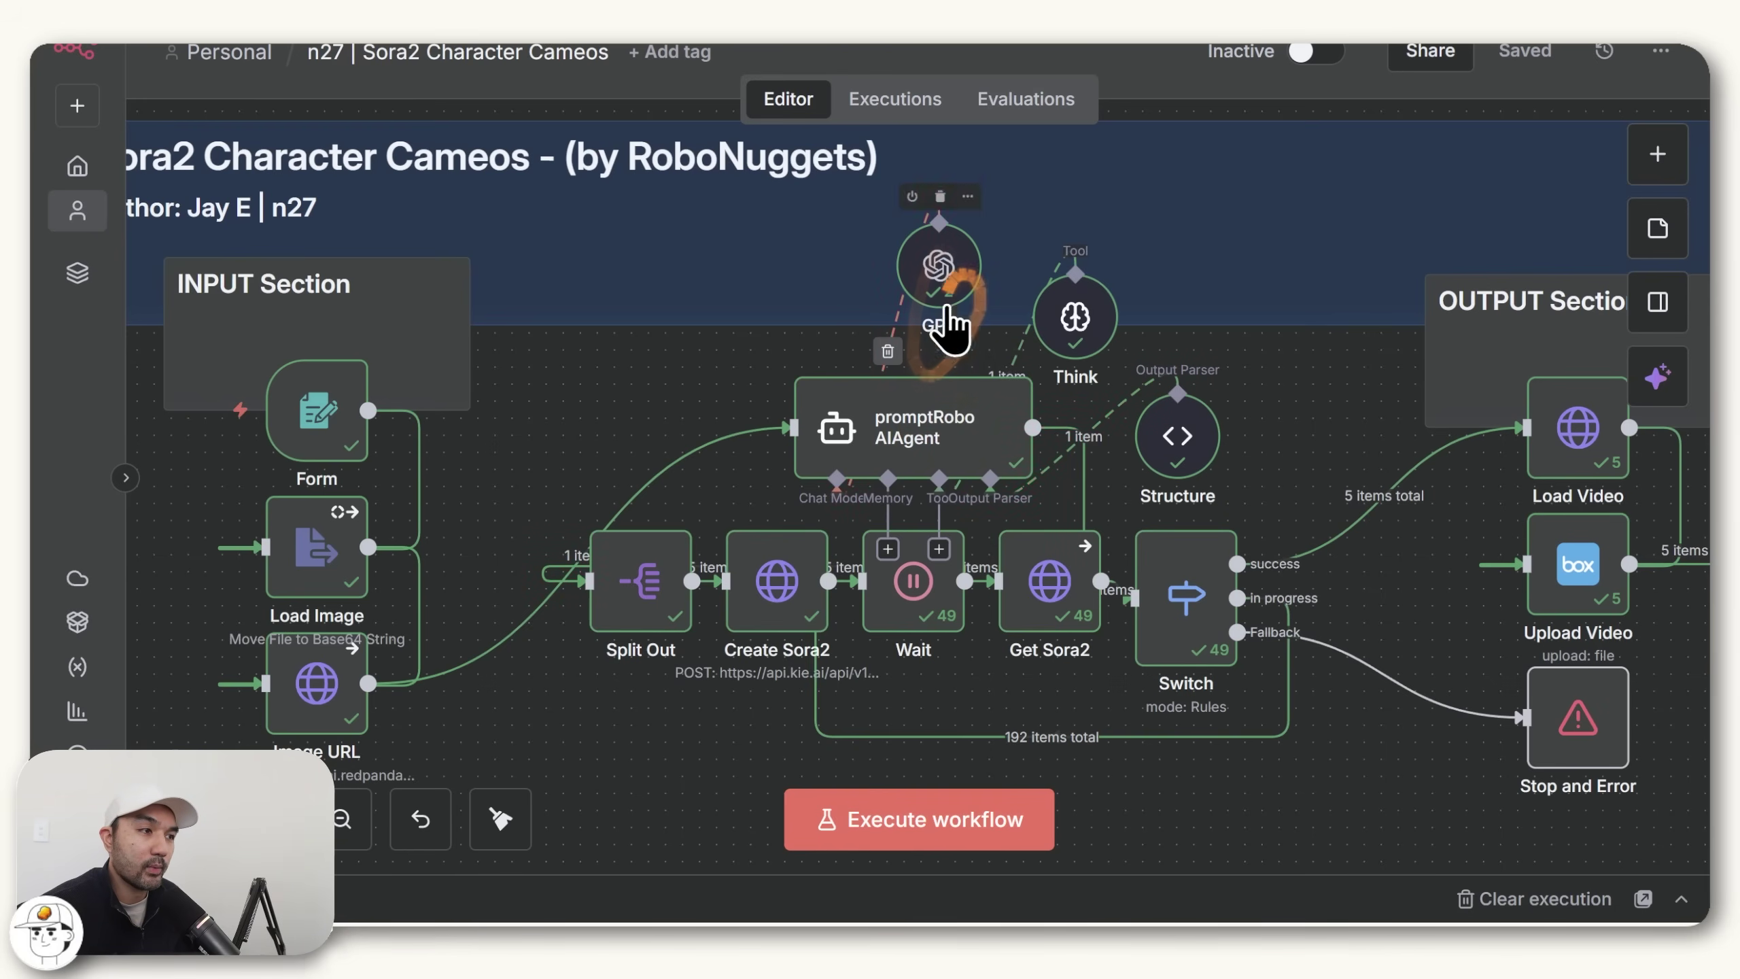
Move the promptRobo AI agent node up and left, then save the workflow
drag(963, 459, 810, 390)
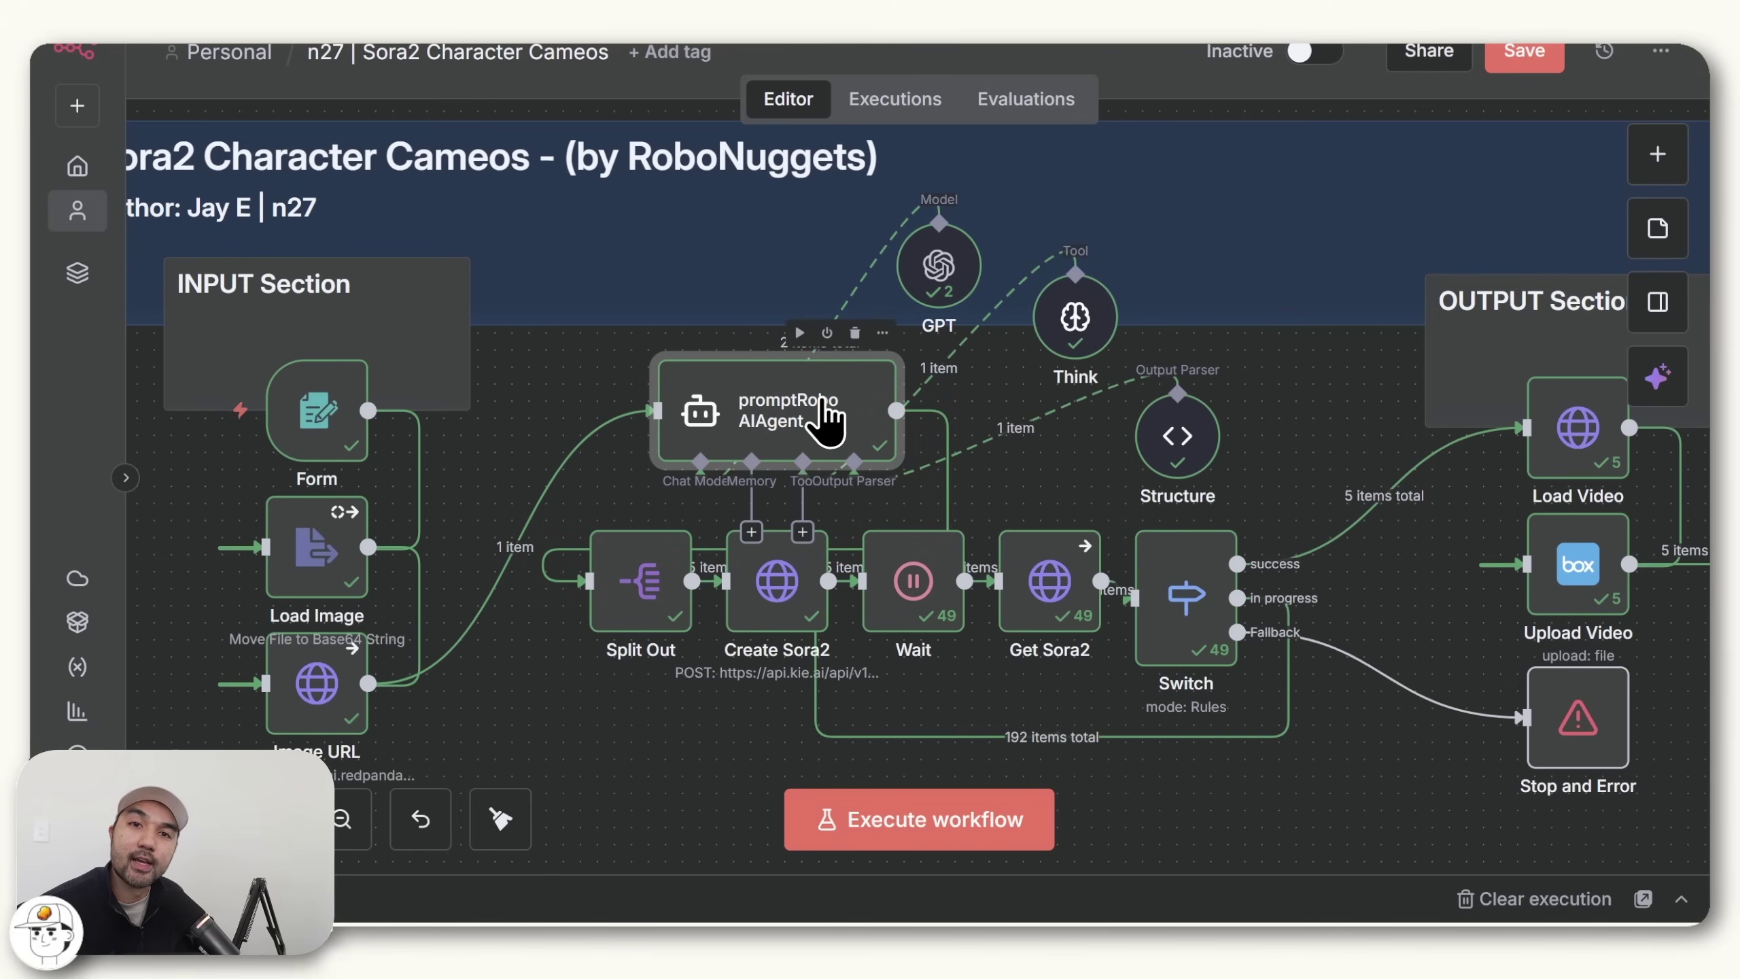
key(ctrl+s)
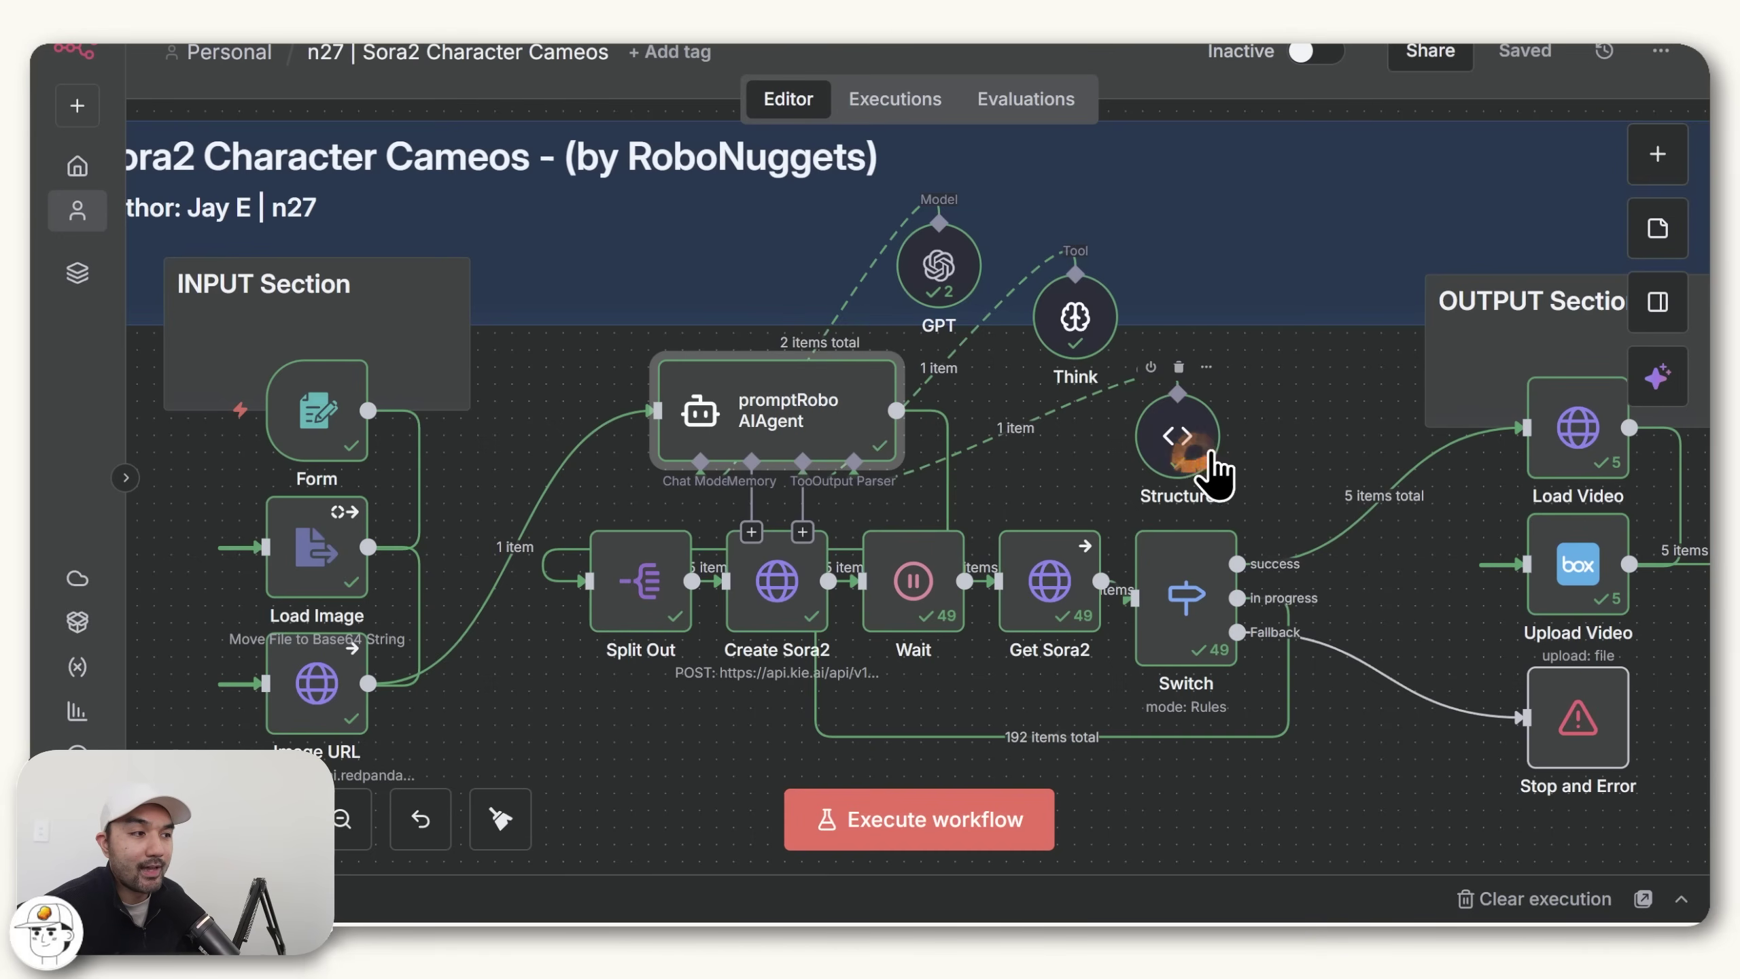
double_click(1191, 437)
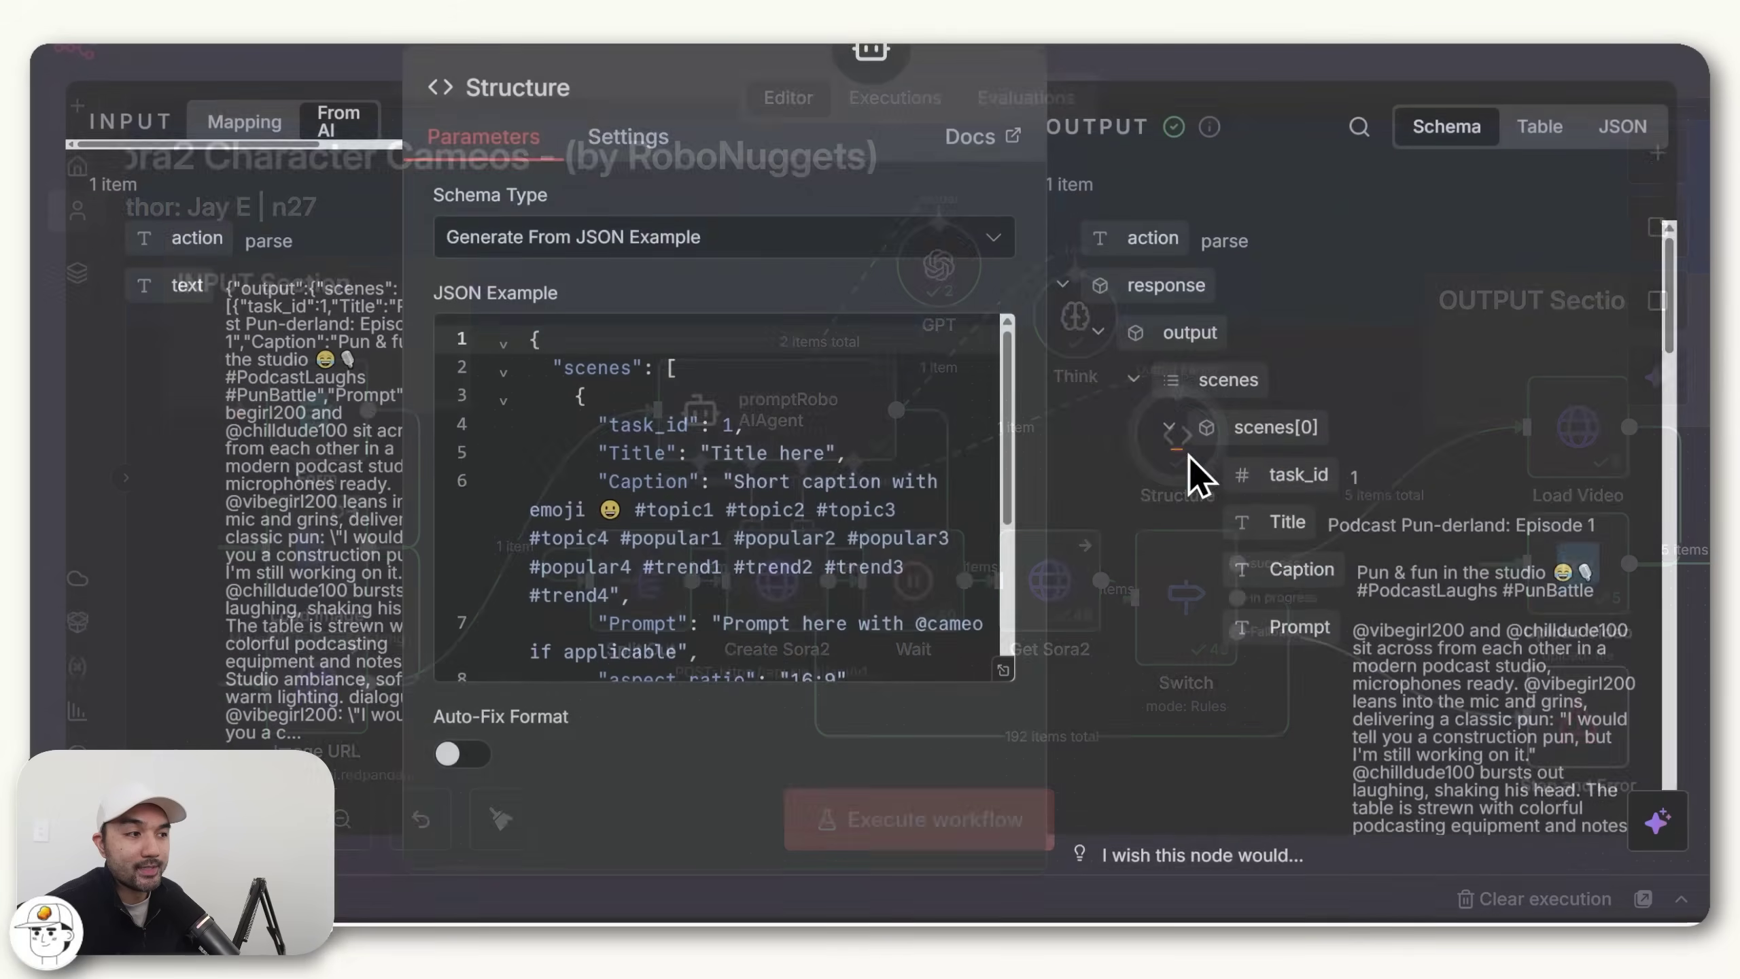
click(1168, 432)
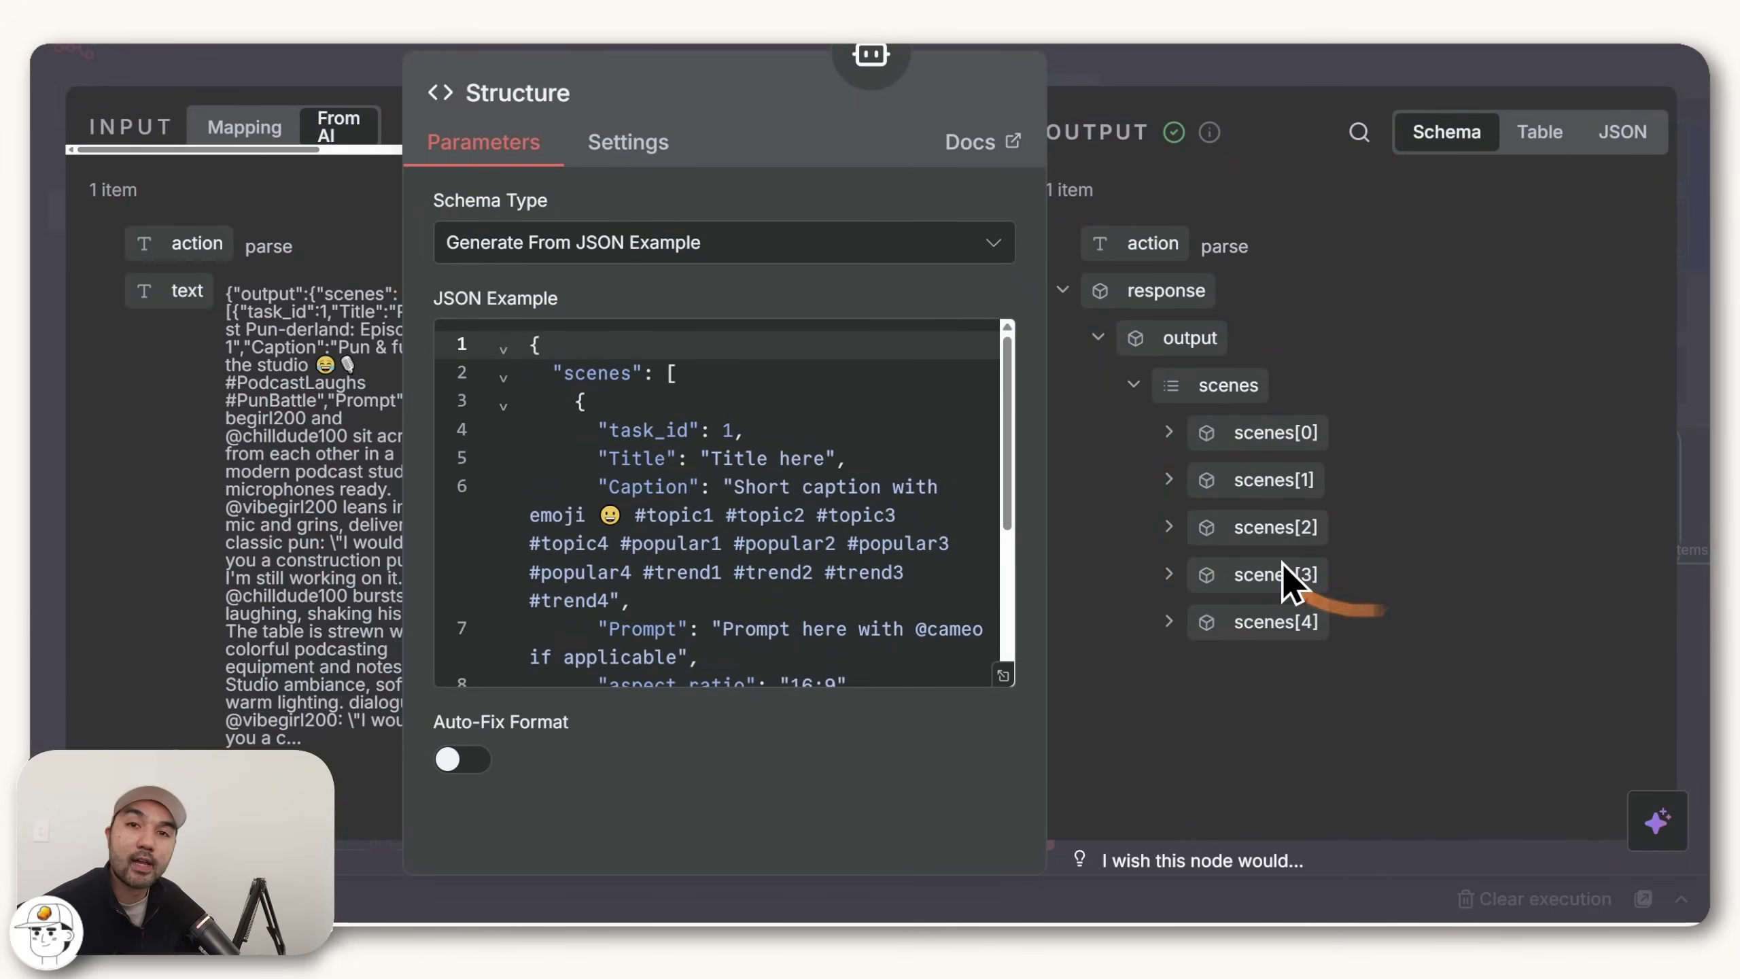
click(1168, 437)
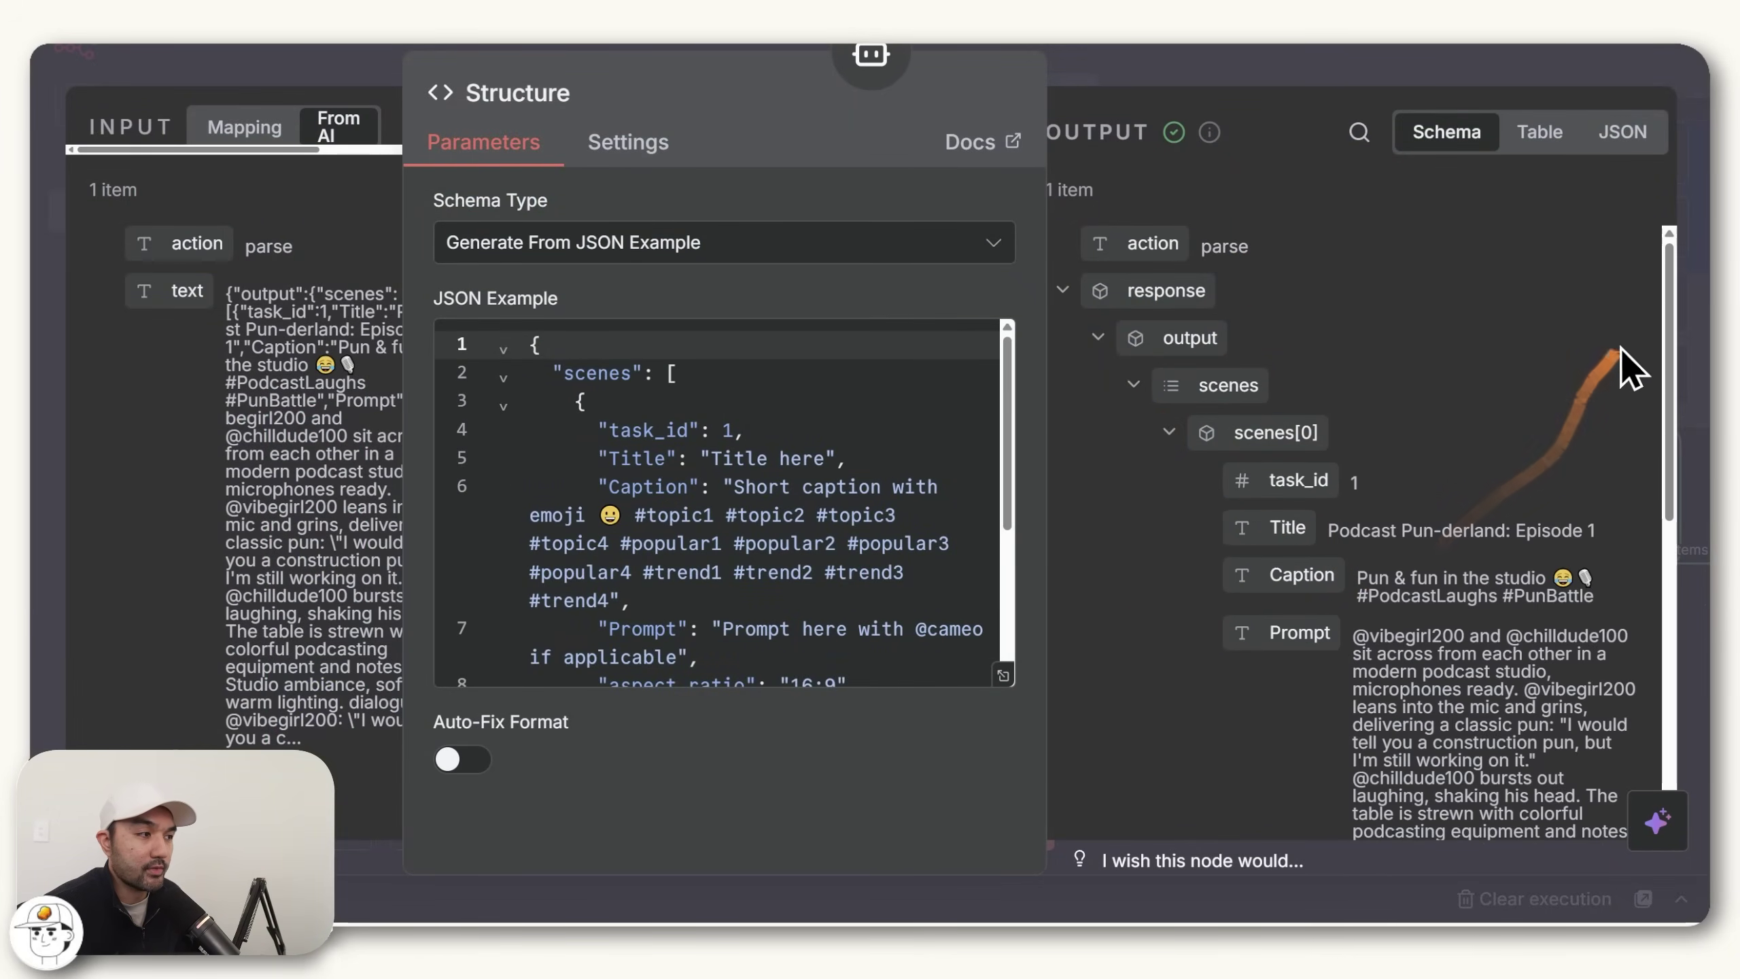
scroll(1519, 583, down, 3)
scroll(1494, 582, down, 5)
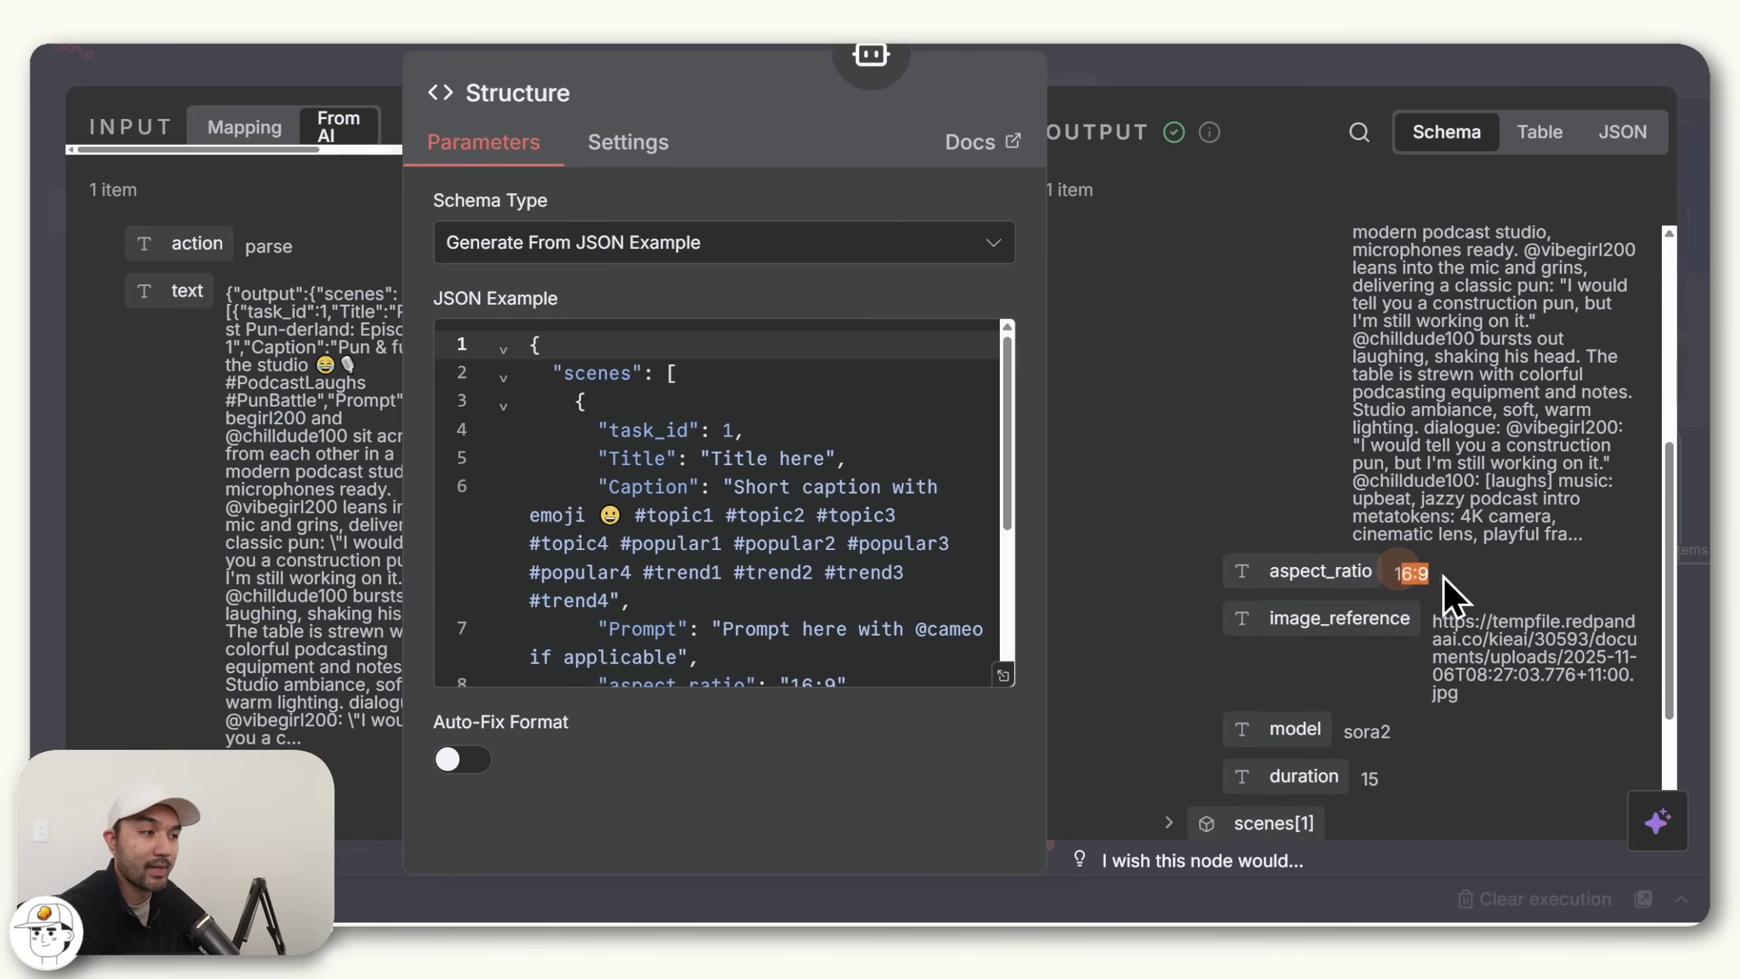
drag(1431, 633, 1503, 705)
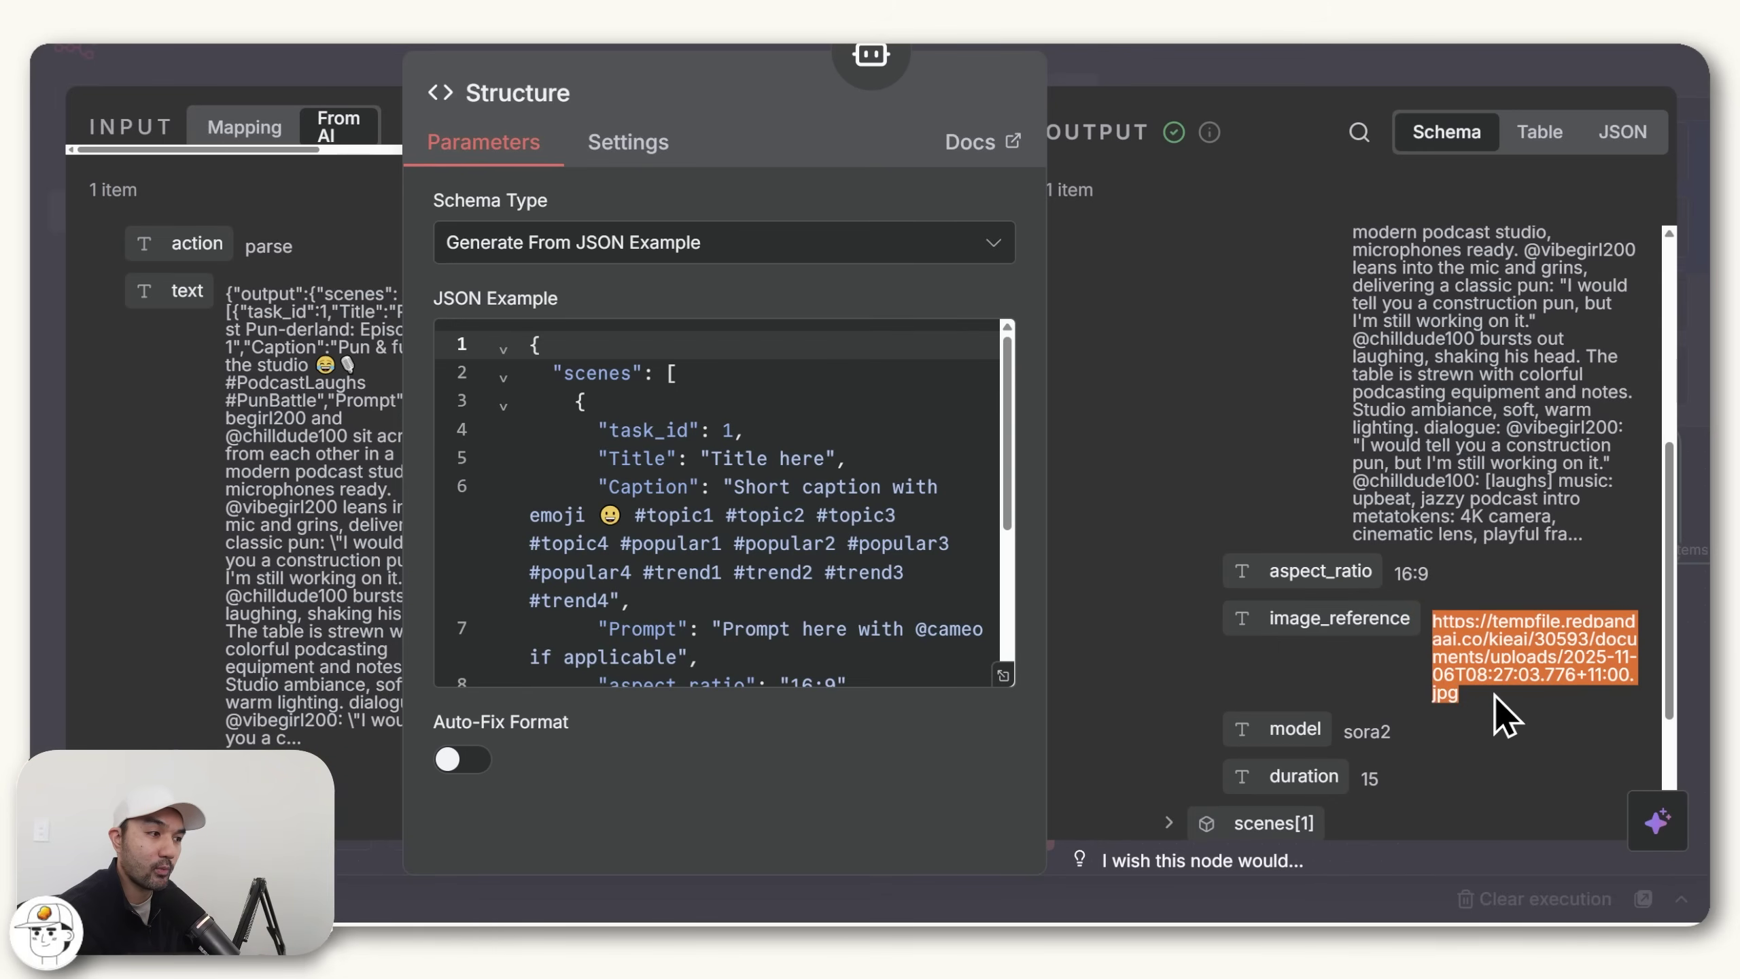
scroll(1496, 697, down, 1)
drag(1342, 656, 1439, 658)
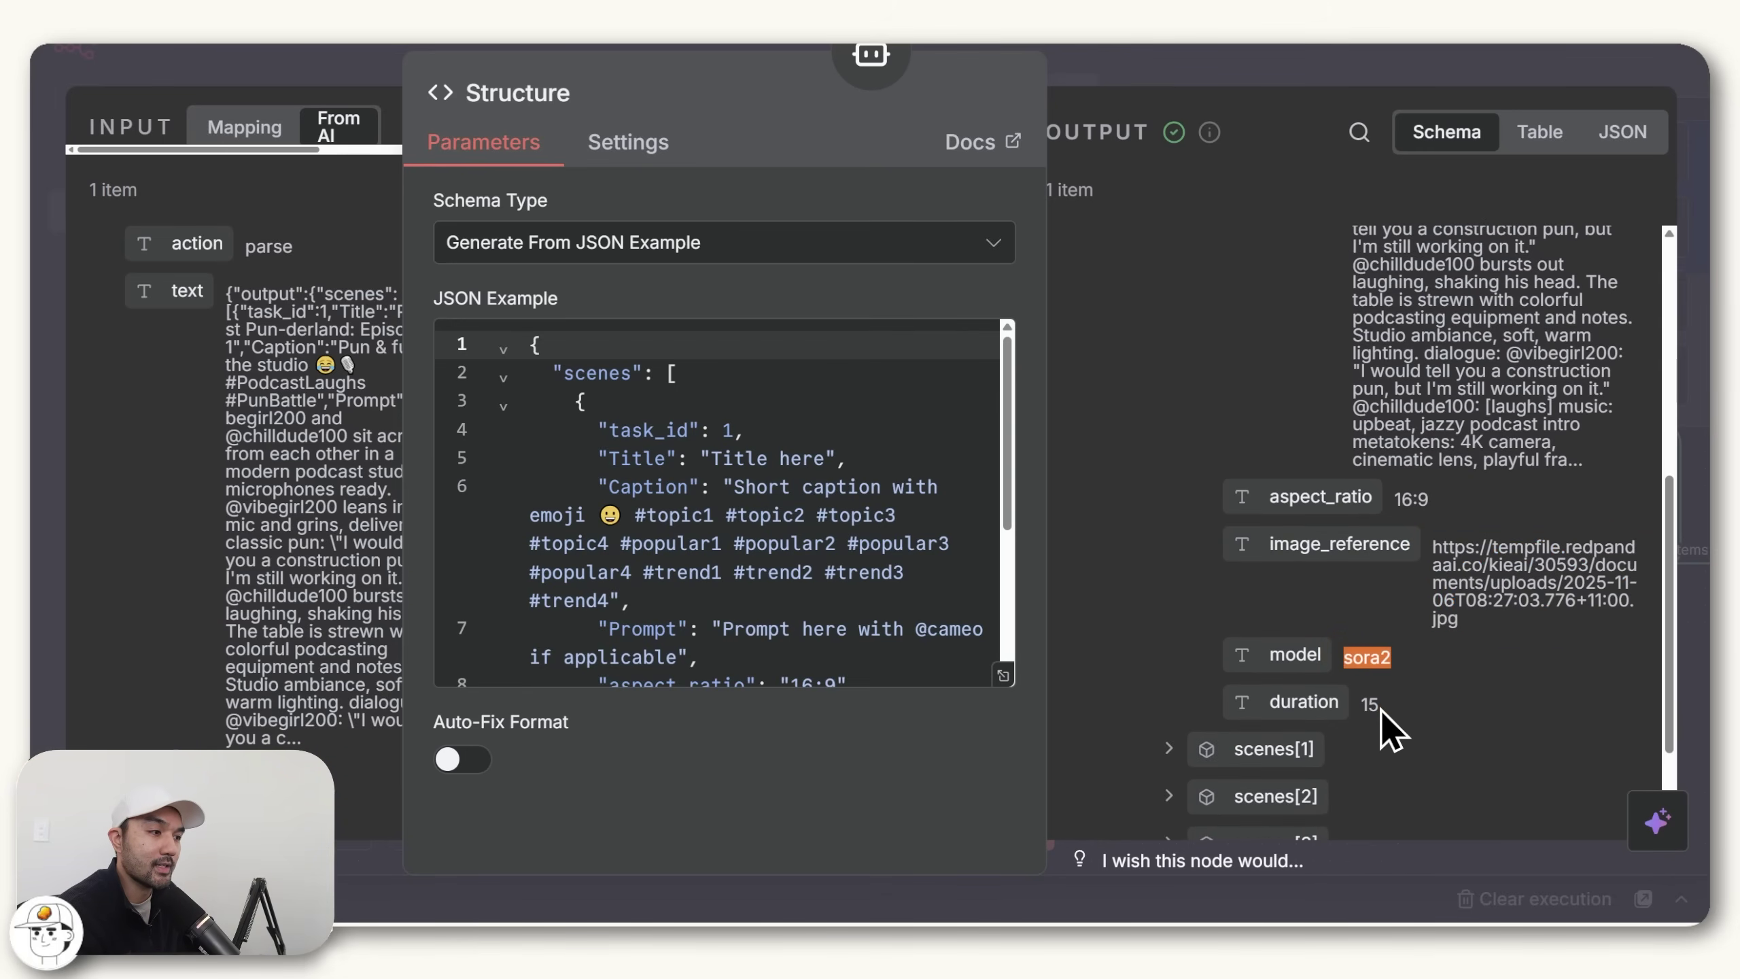
drag(1381, 711, 1365, 706)
scroll(1548, 555, up, 6)
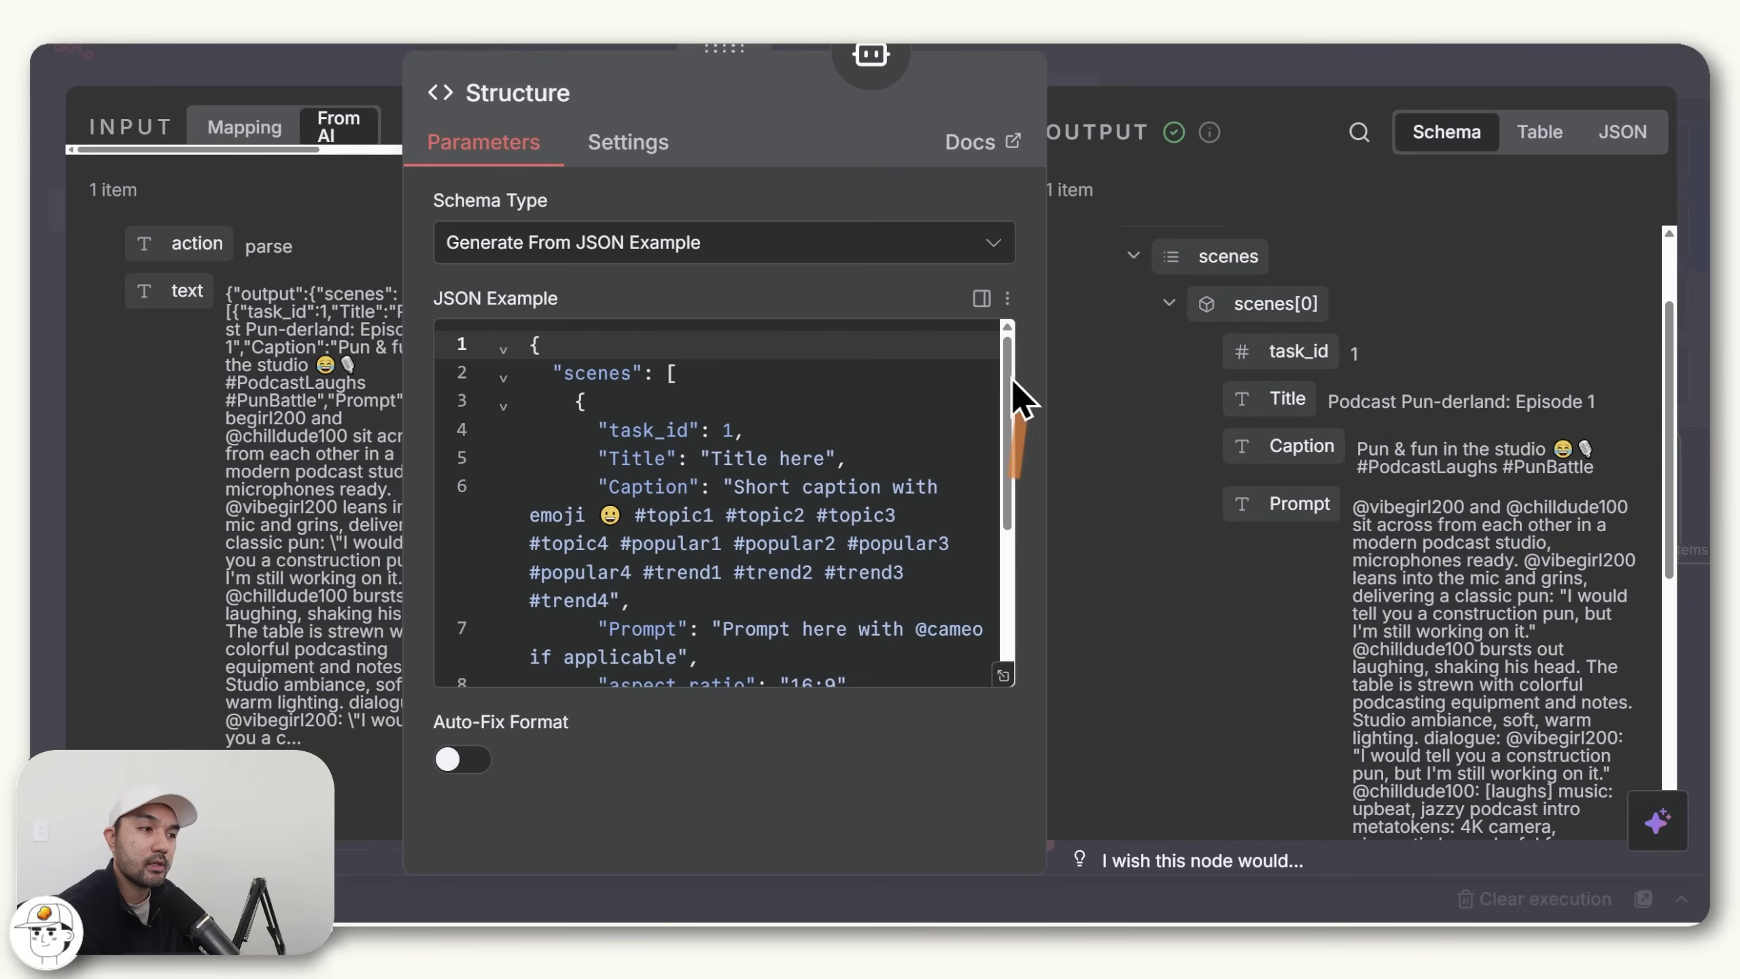
drag(1005, 421, 1002, 524)
key(Escape)
click(795, 432)
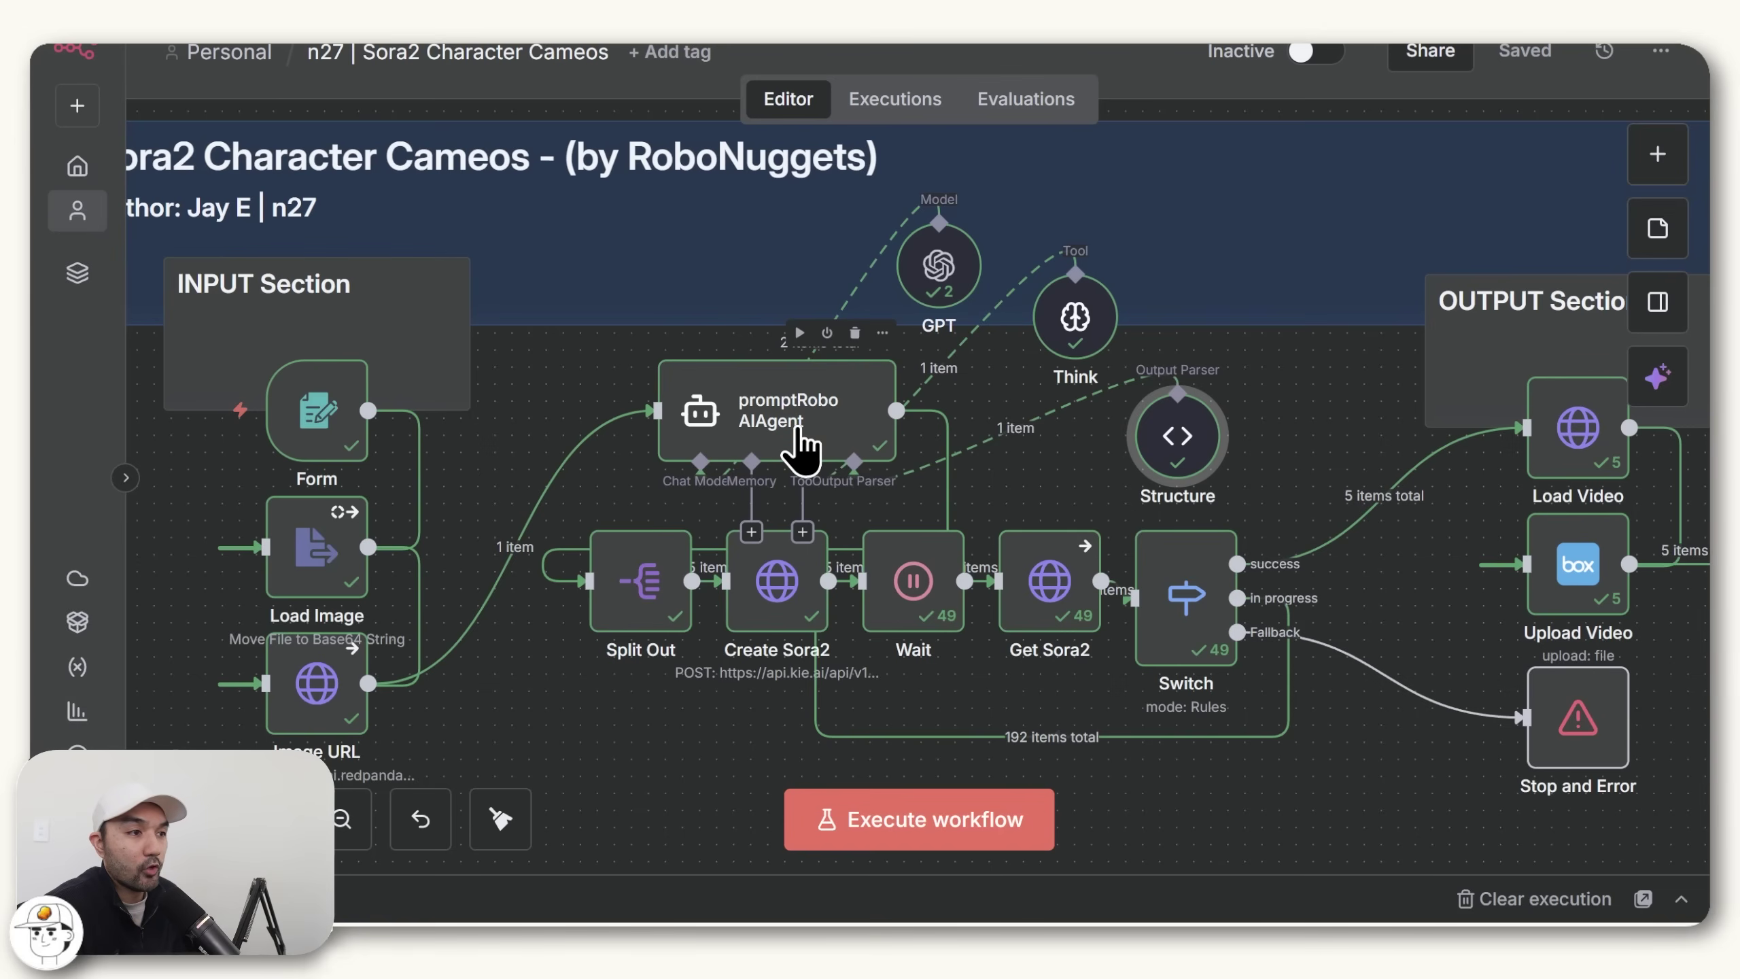
double_click(795, 431)
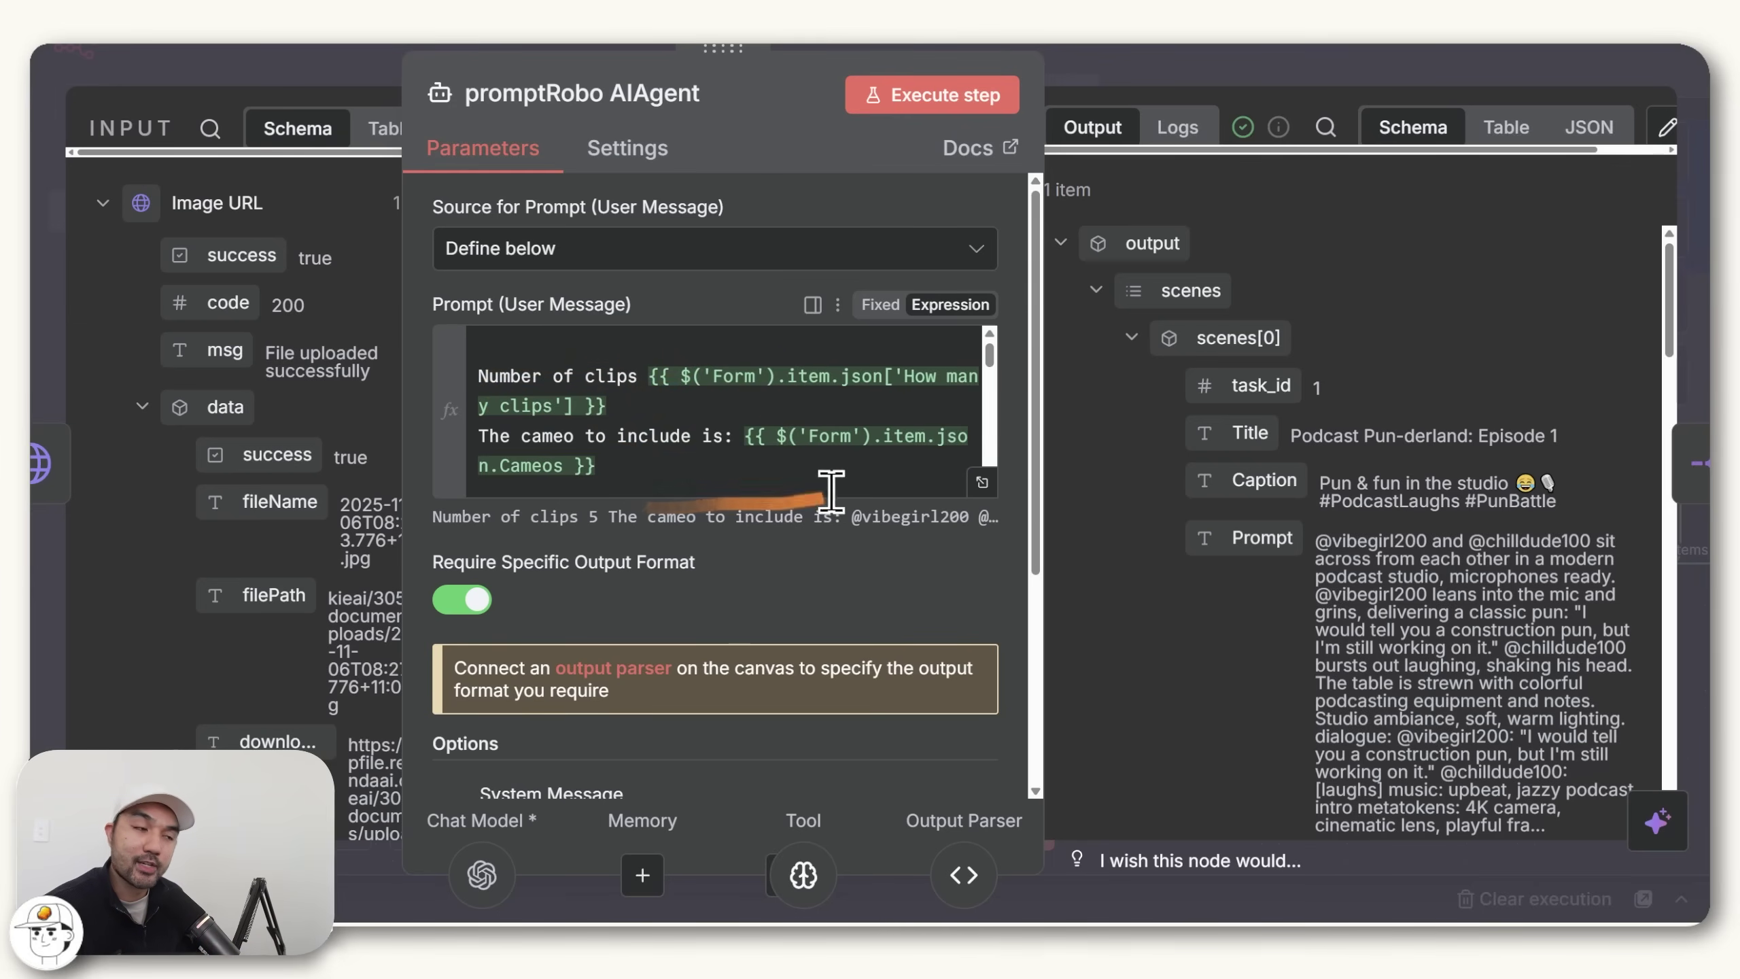
click(986, 500)
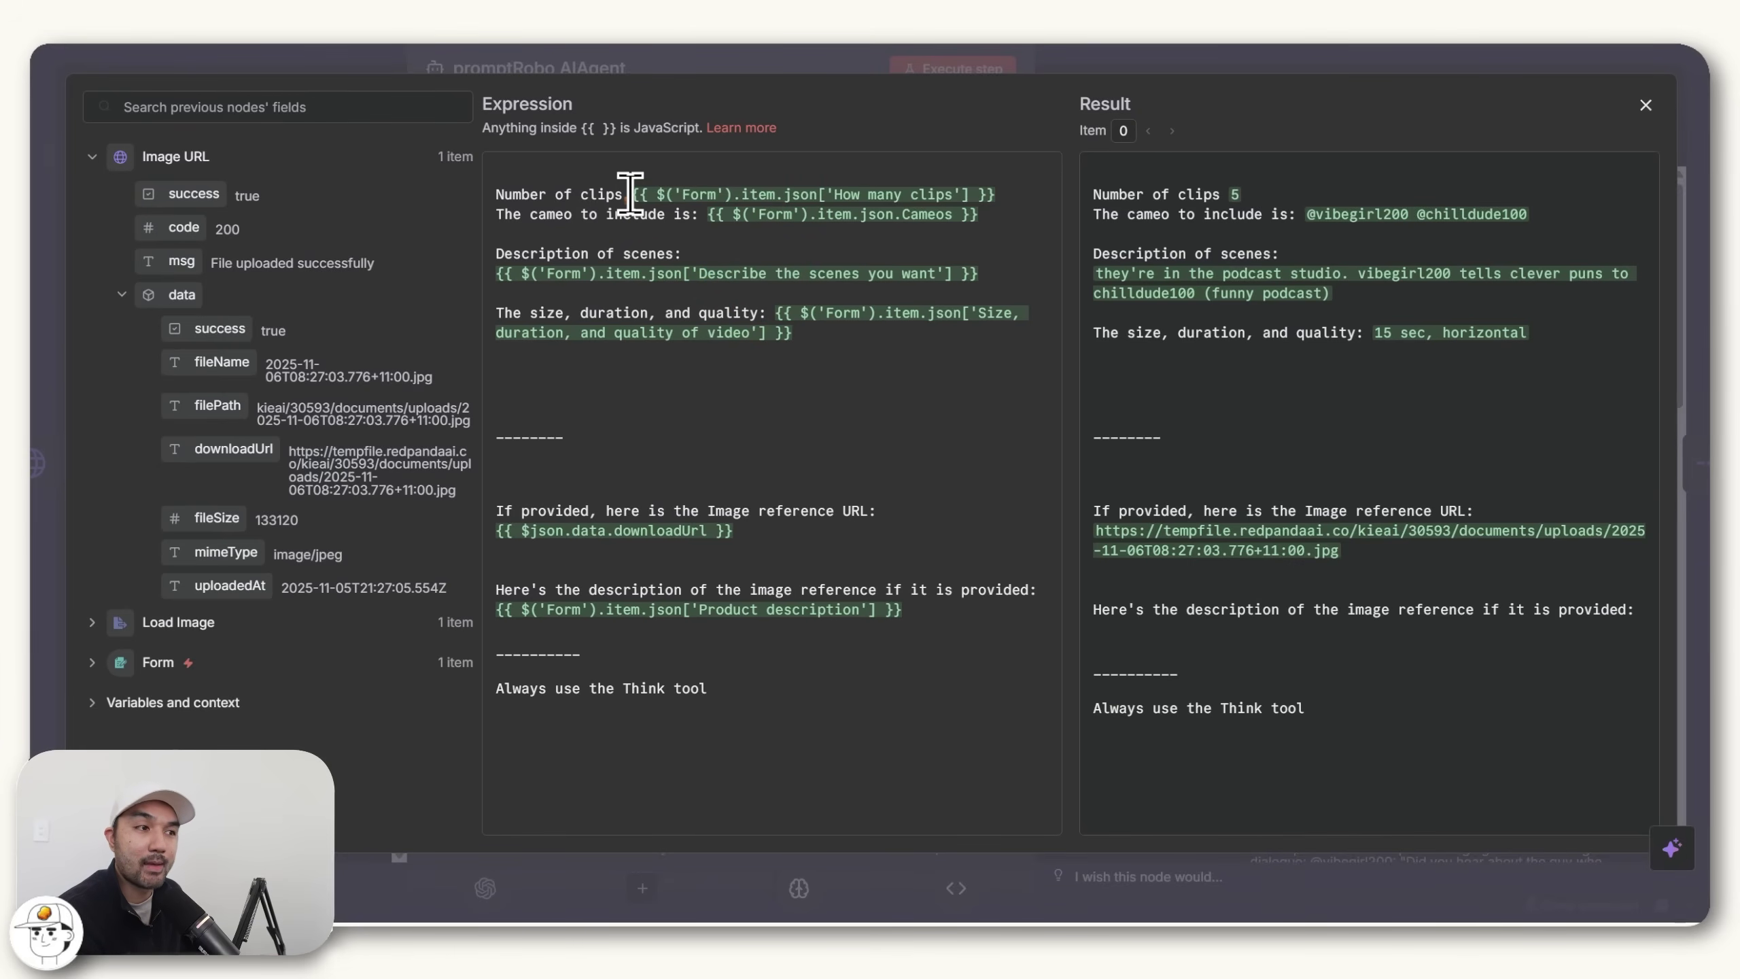
double_click(697, 195)
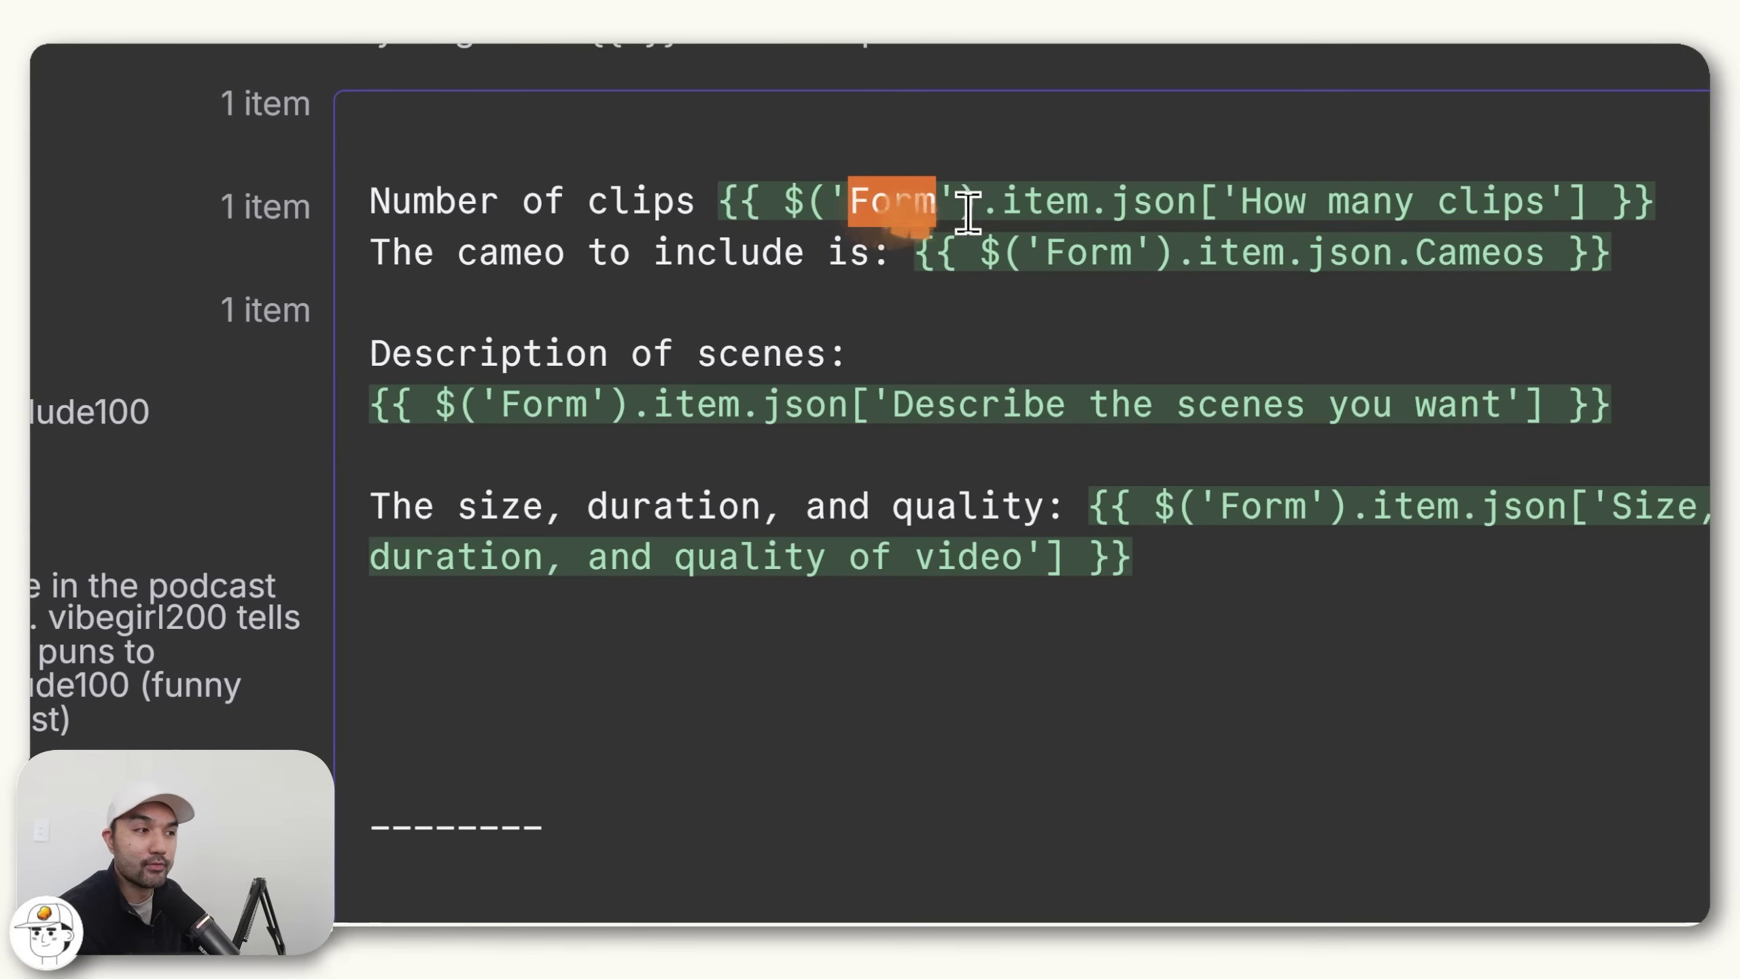
drag(1238, 201, 1563, 201)
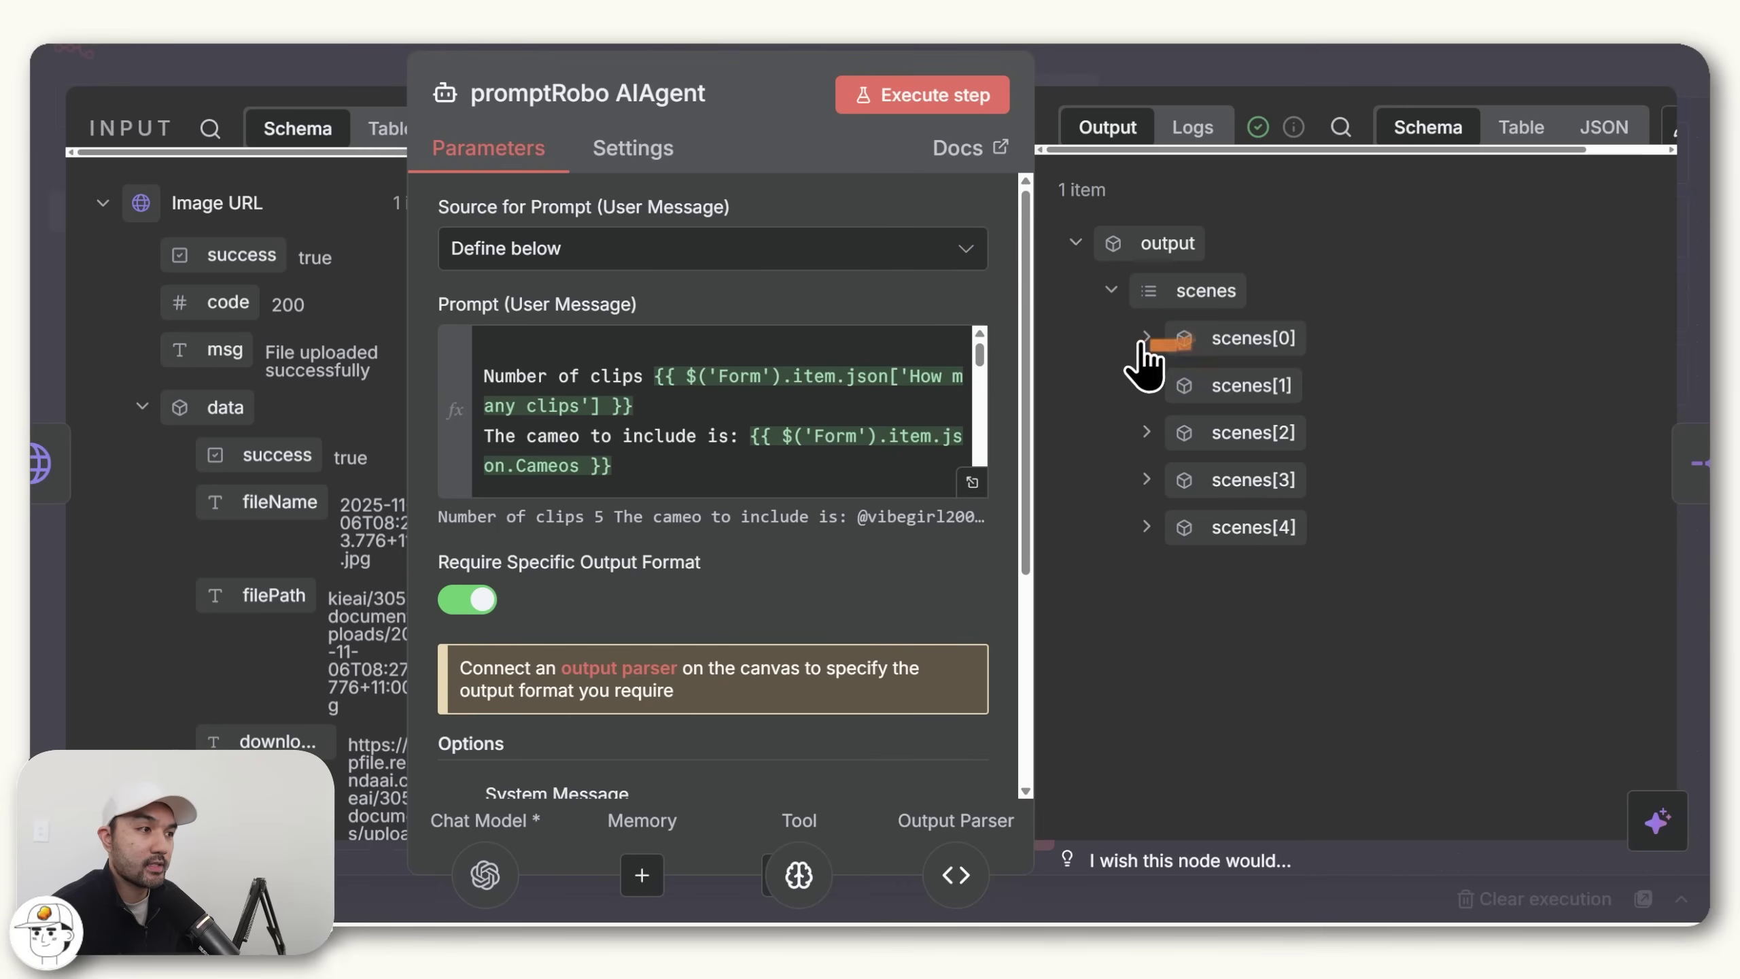
click(1134, 340)
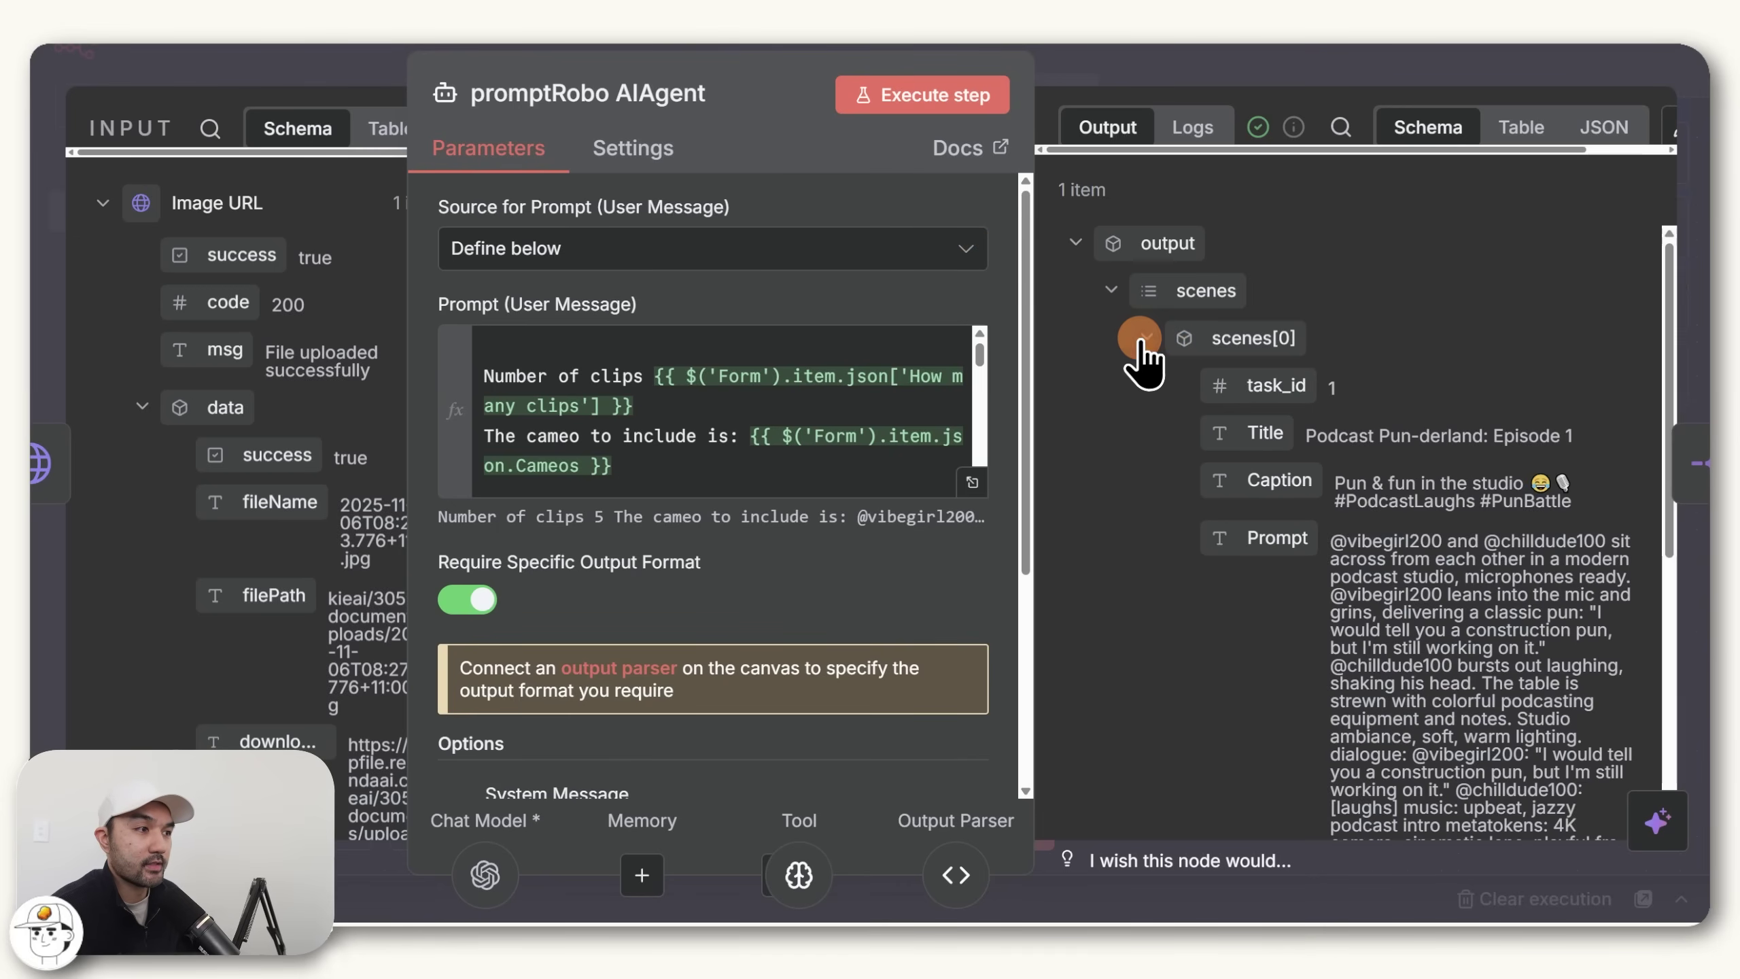
click(1137, 335)
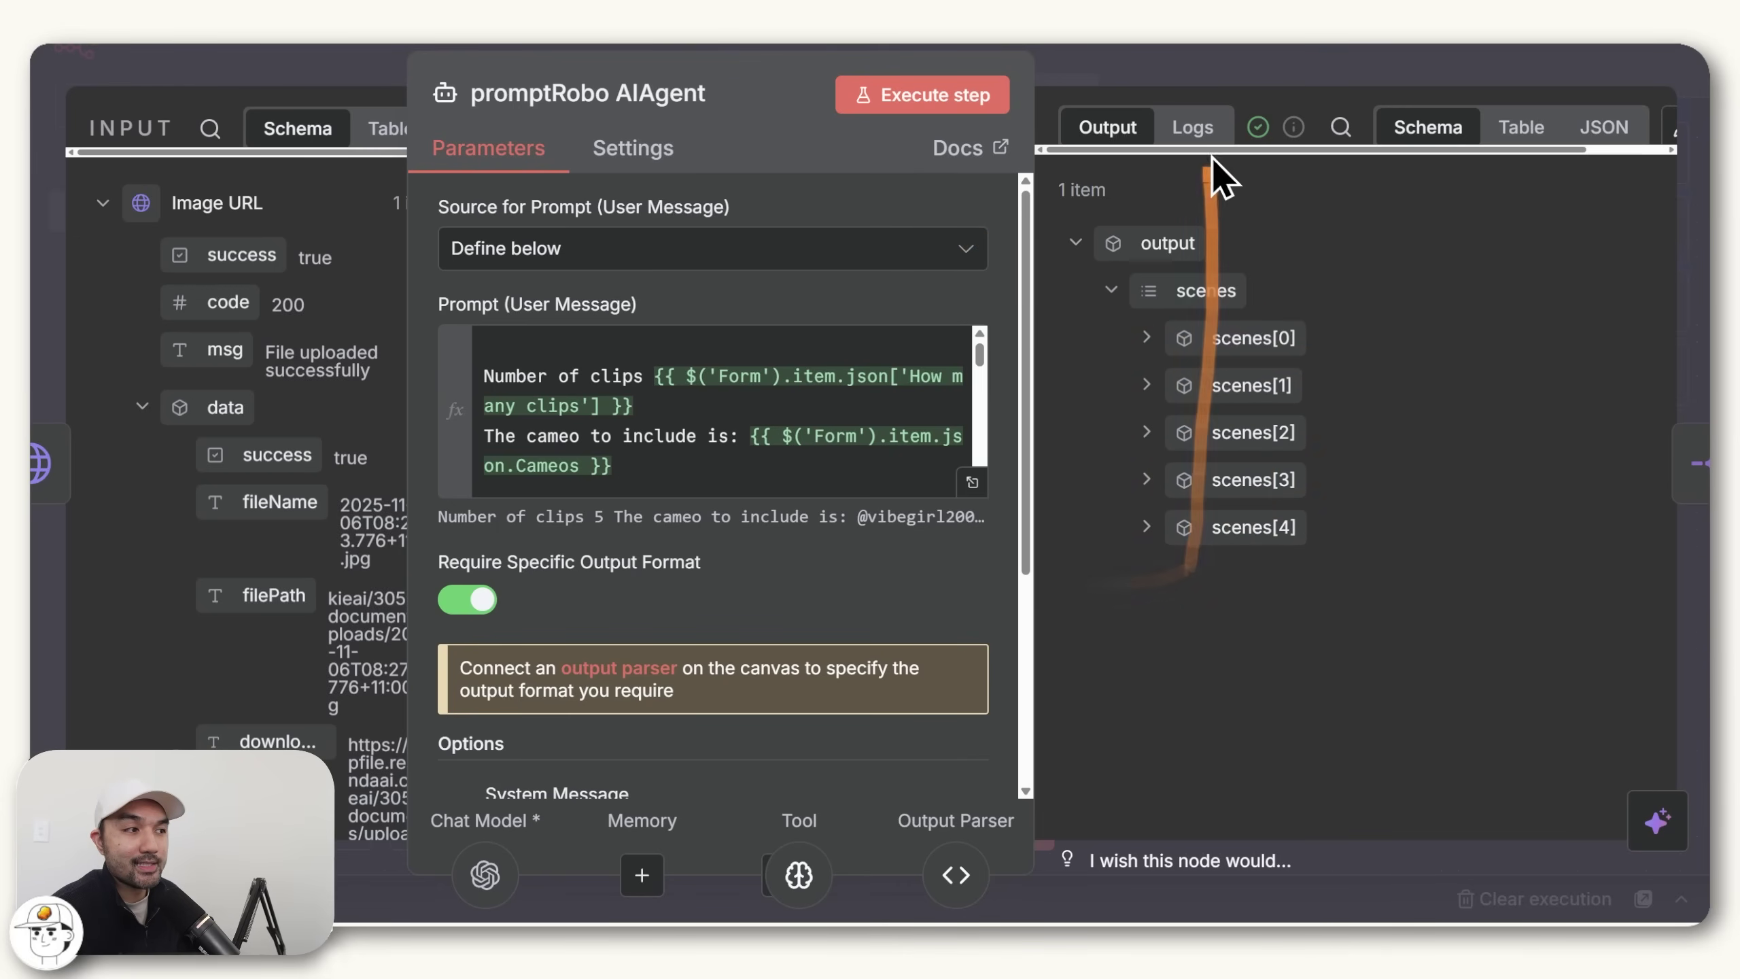
click(1210, 72)
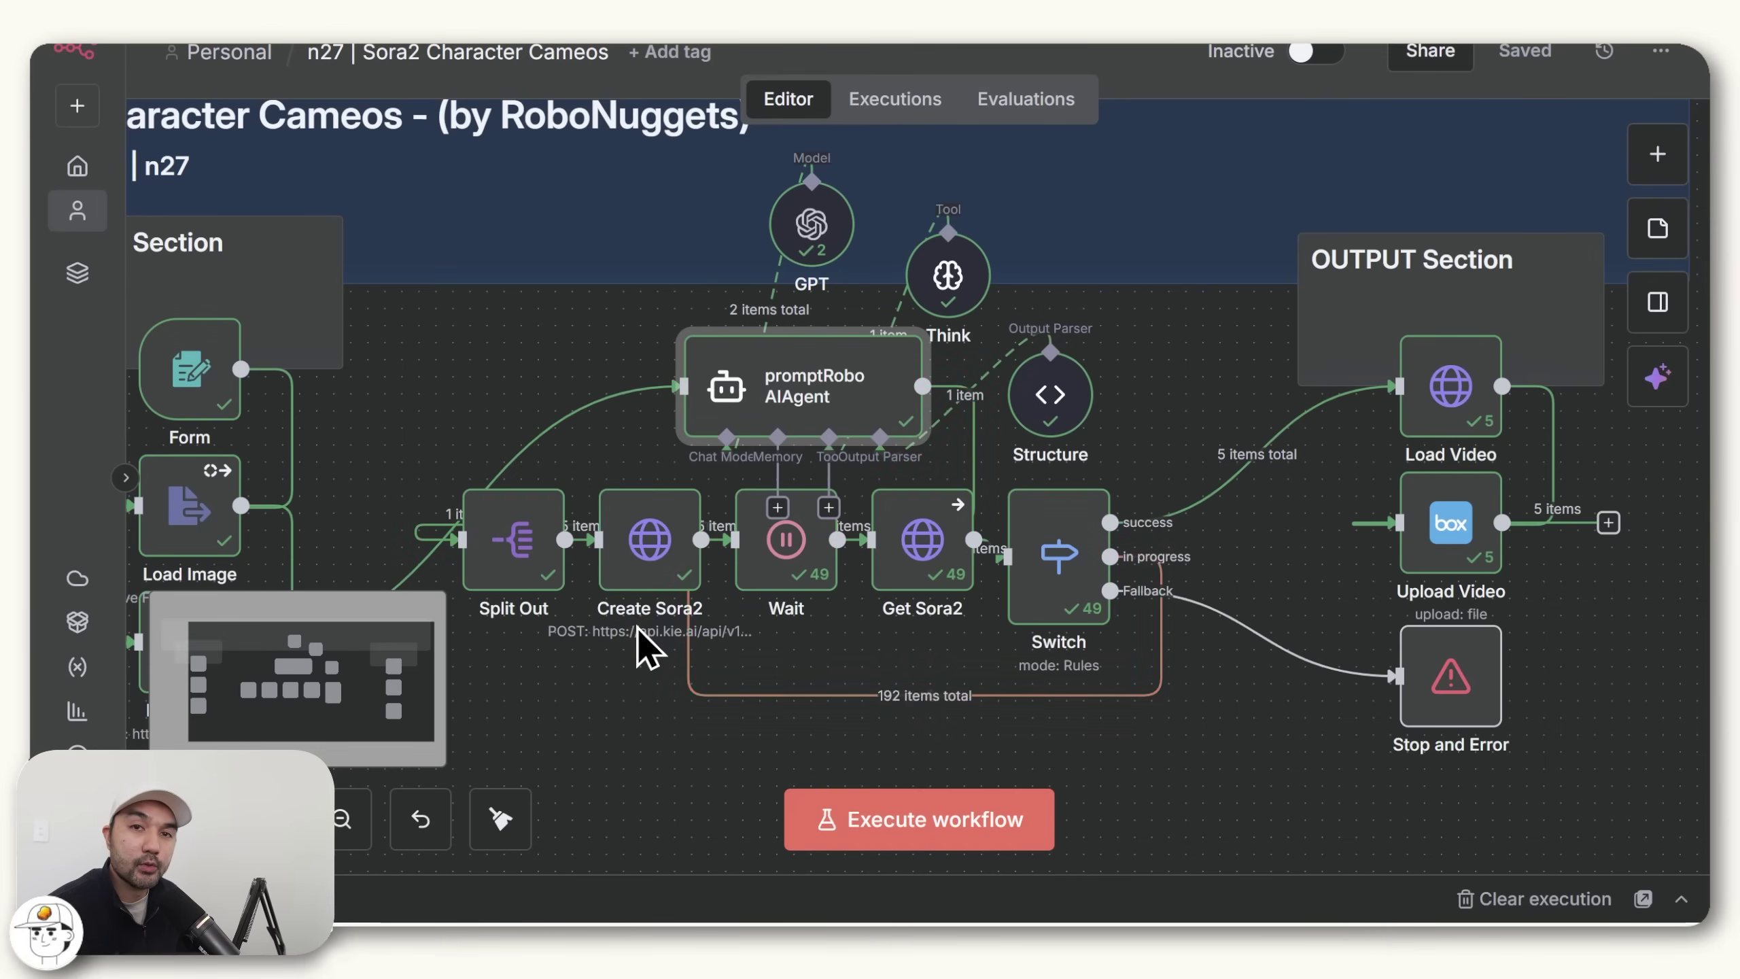
scroll(655, 682, up, 5)
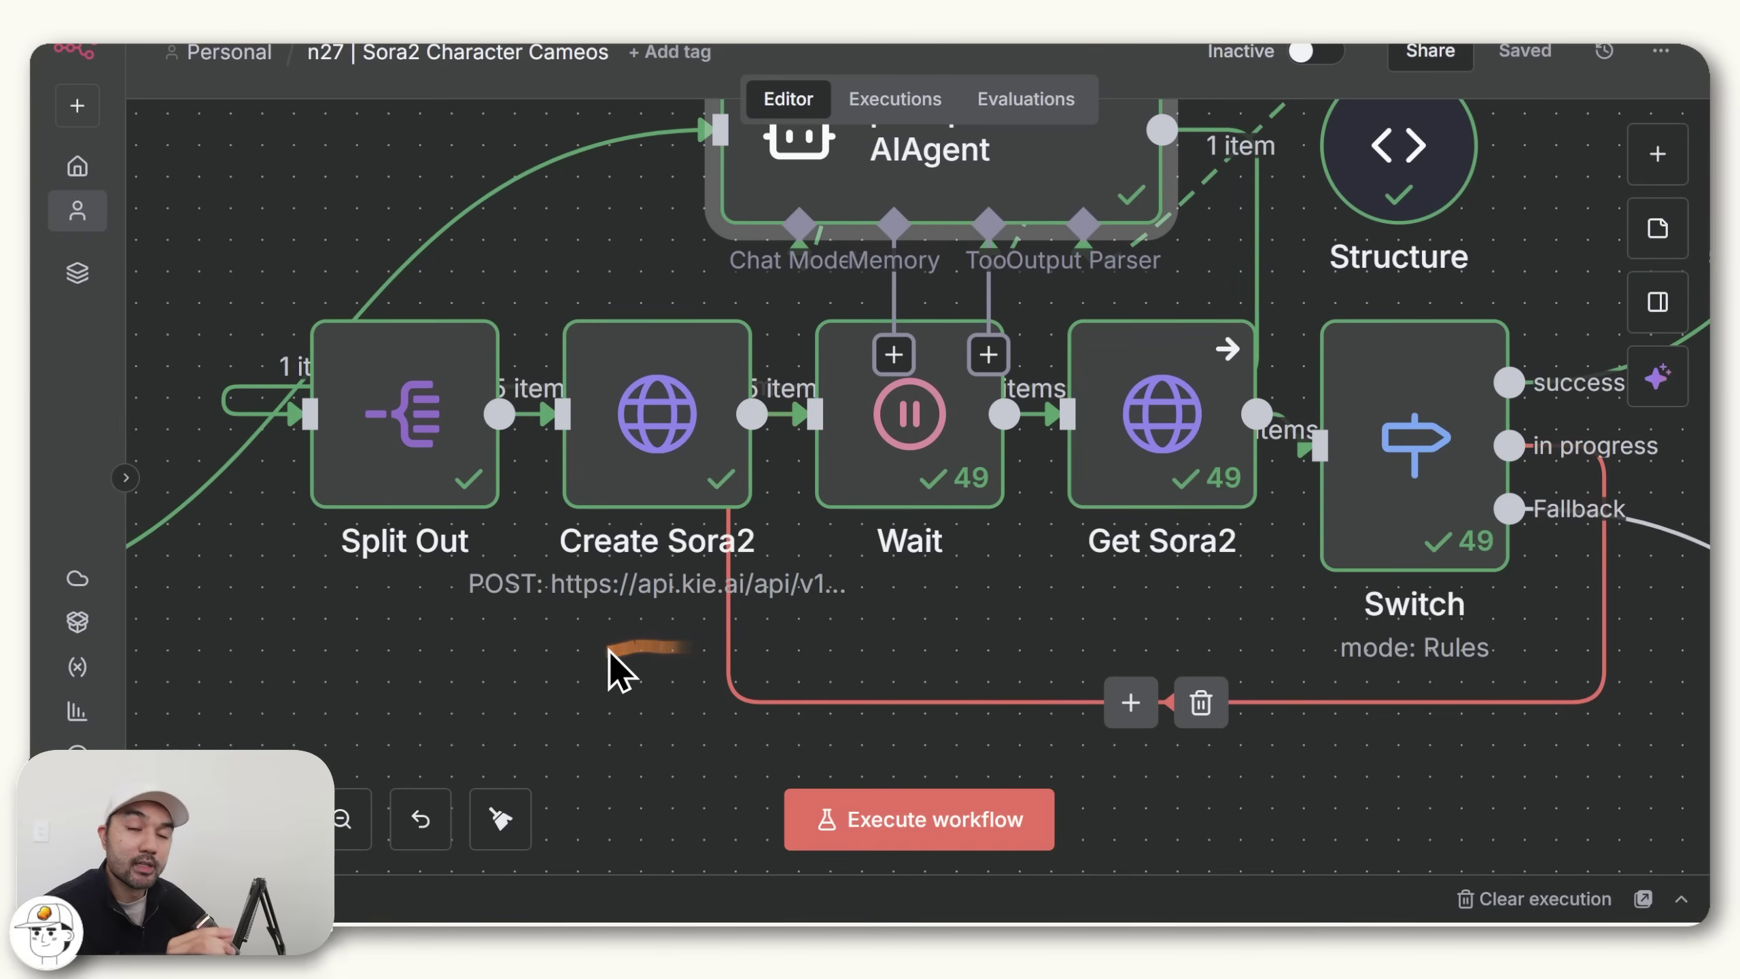
scroll(692, 651, right, 3)
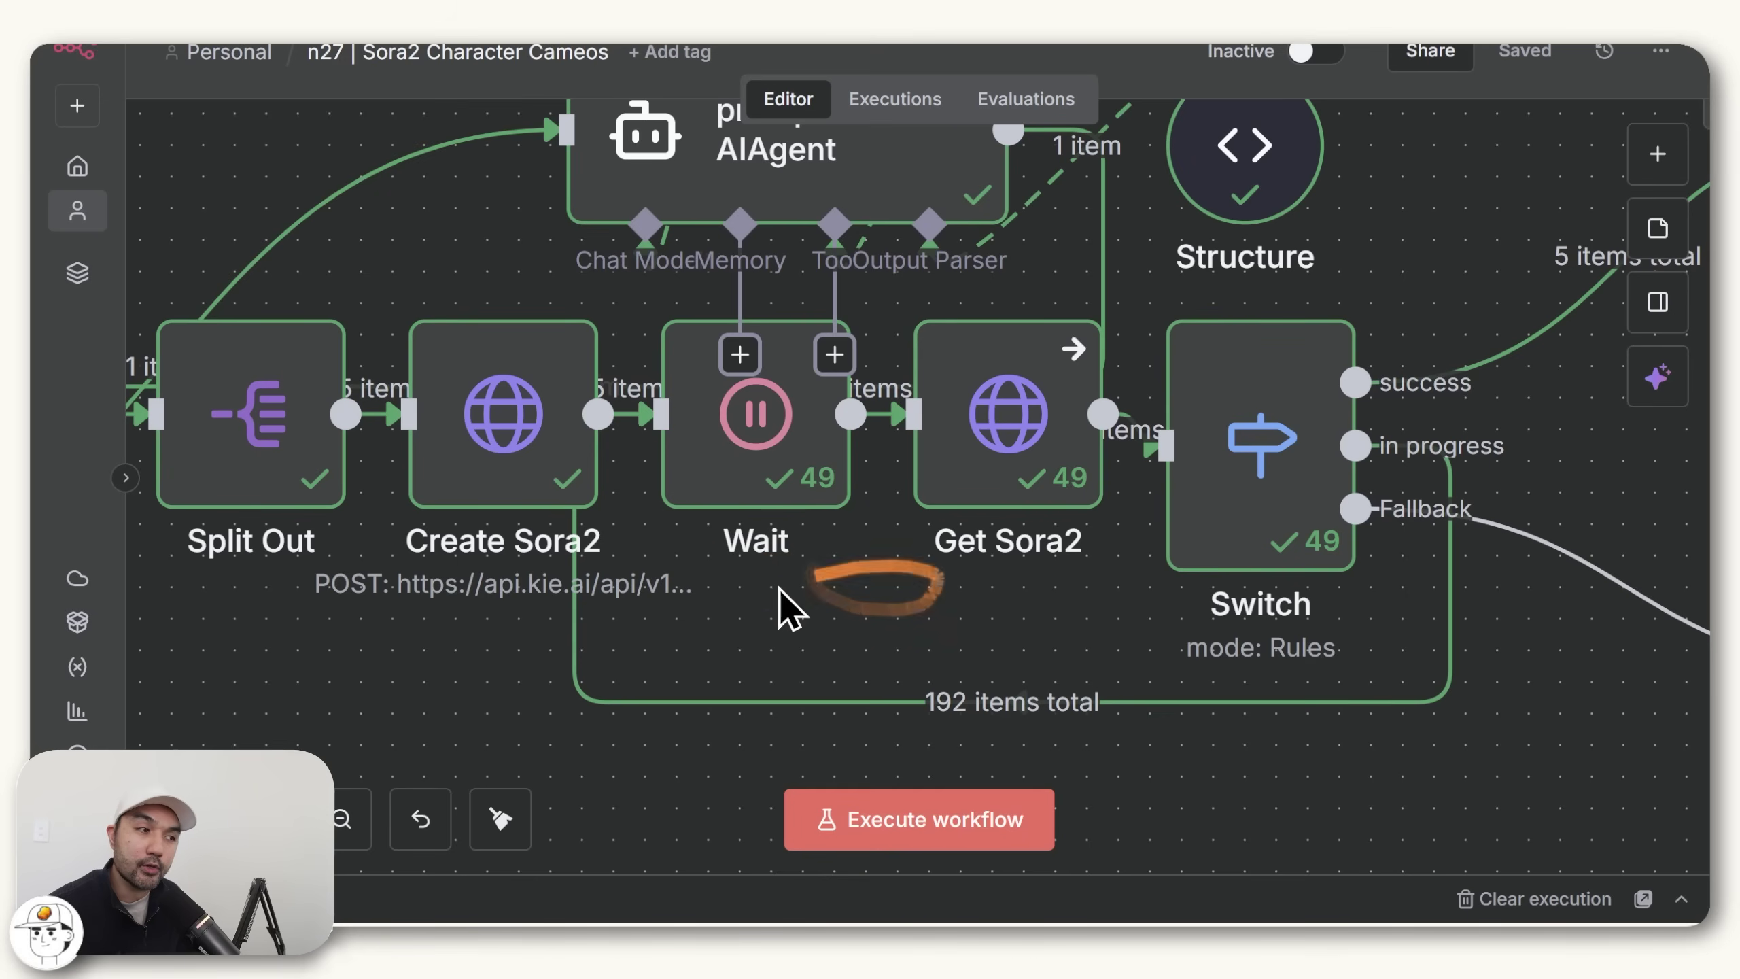
scroll(946, 606, down, 3)
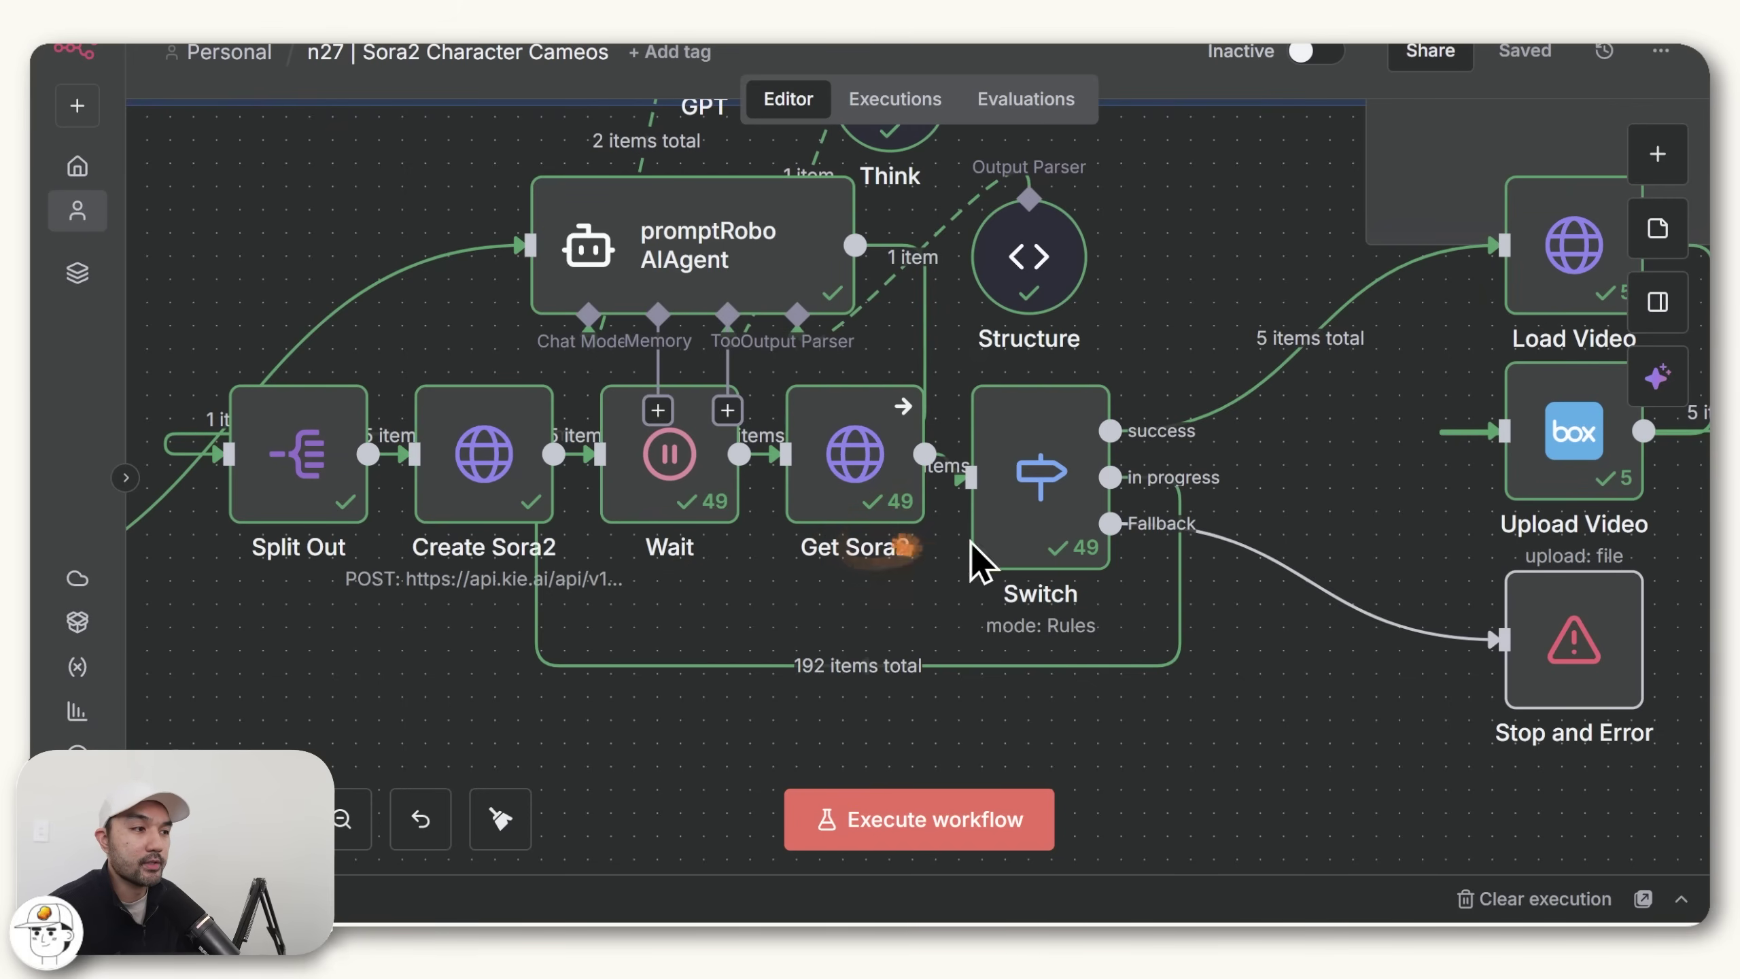
scroll(970, 542, down, 3)
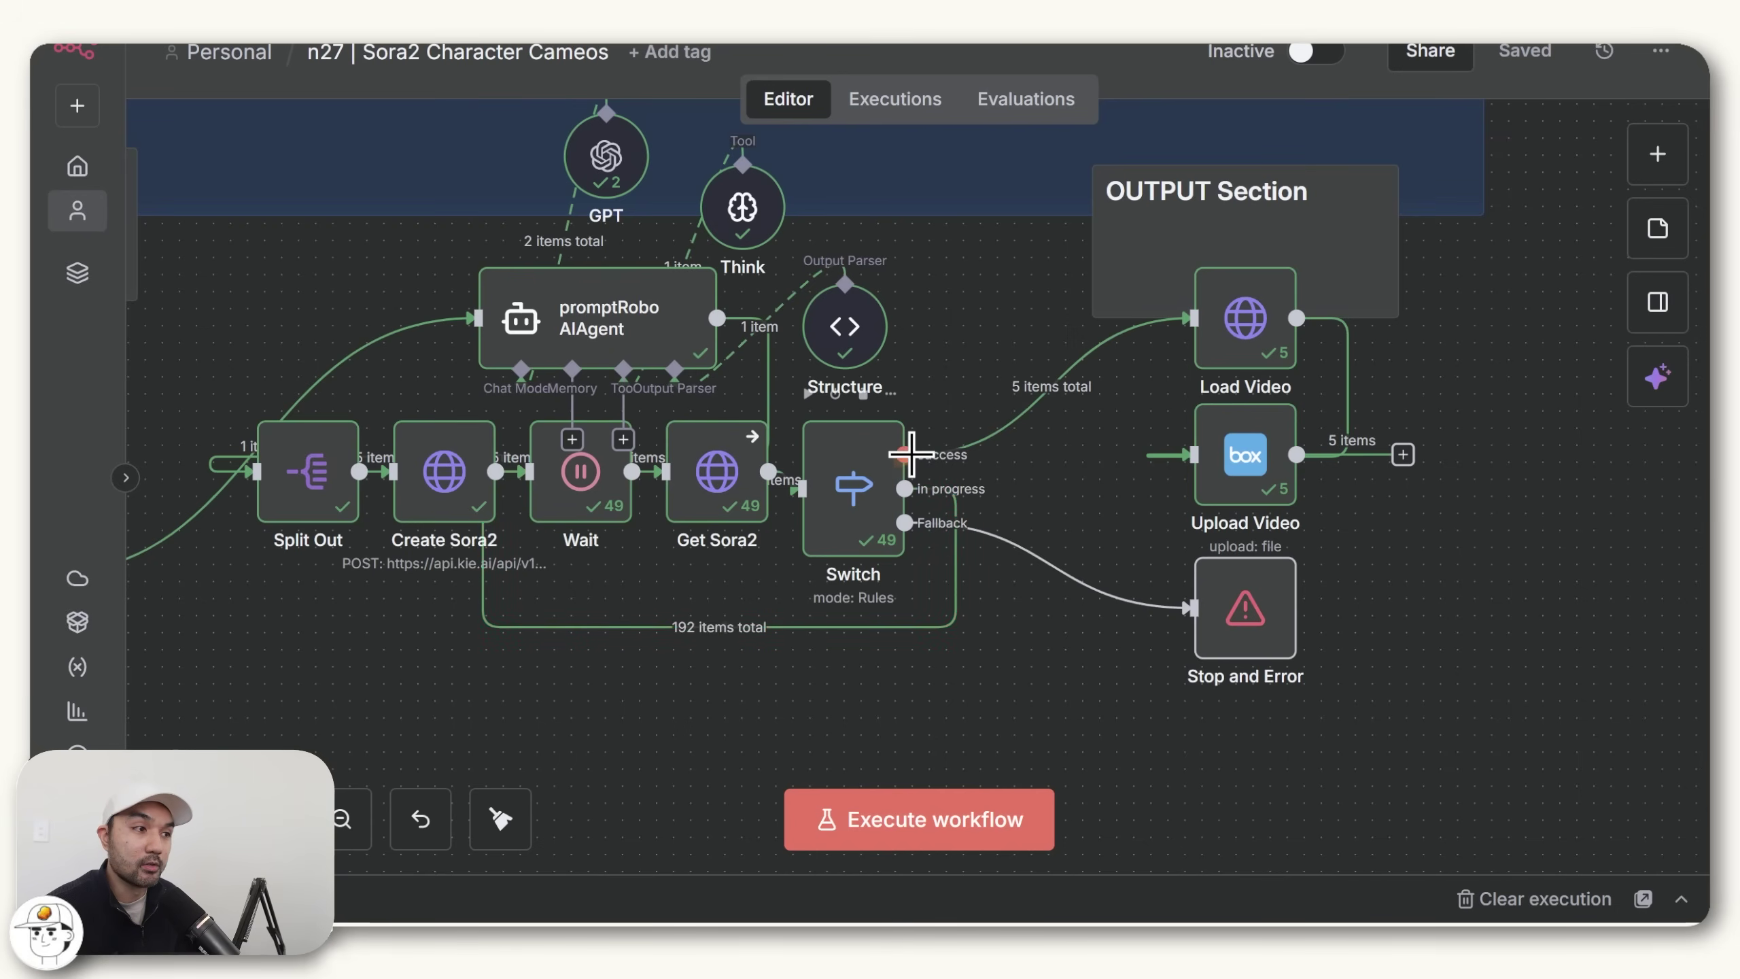
scroll(910, 453, right, 1)
scroll(911, 453, up, 1)
mouse_move(971, 459)
mouse_down()
mouse_move(1142, 435)
mouse_move(1103, 373)
mouse_move(1202, 439)
mouse_up()
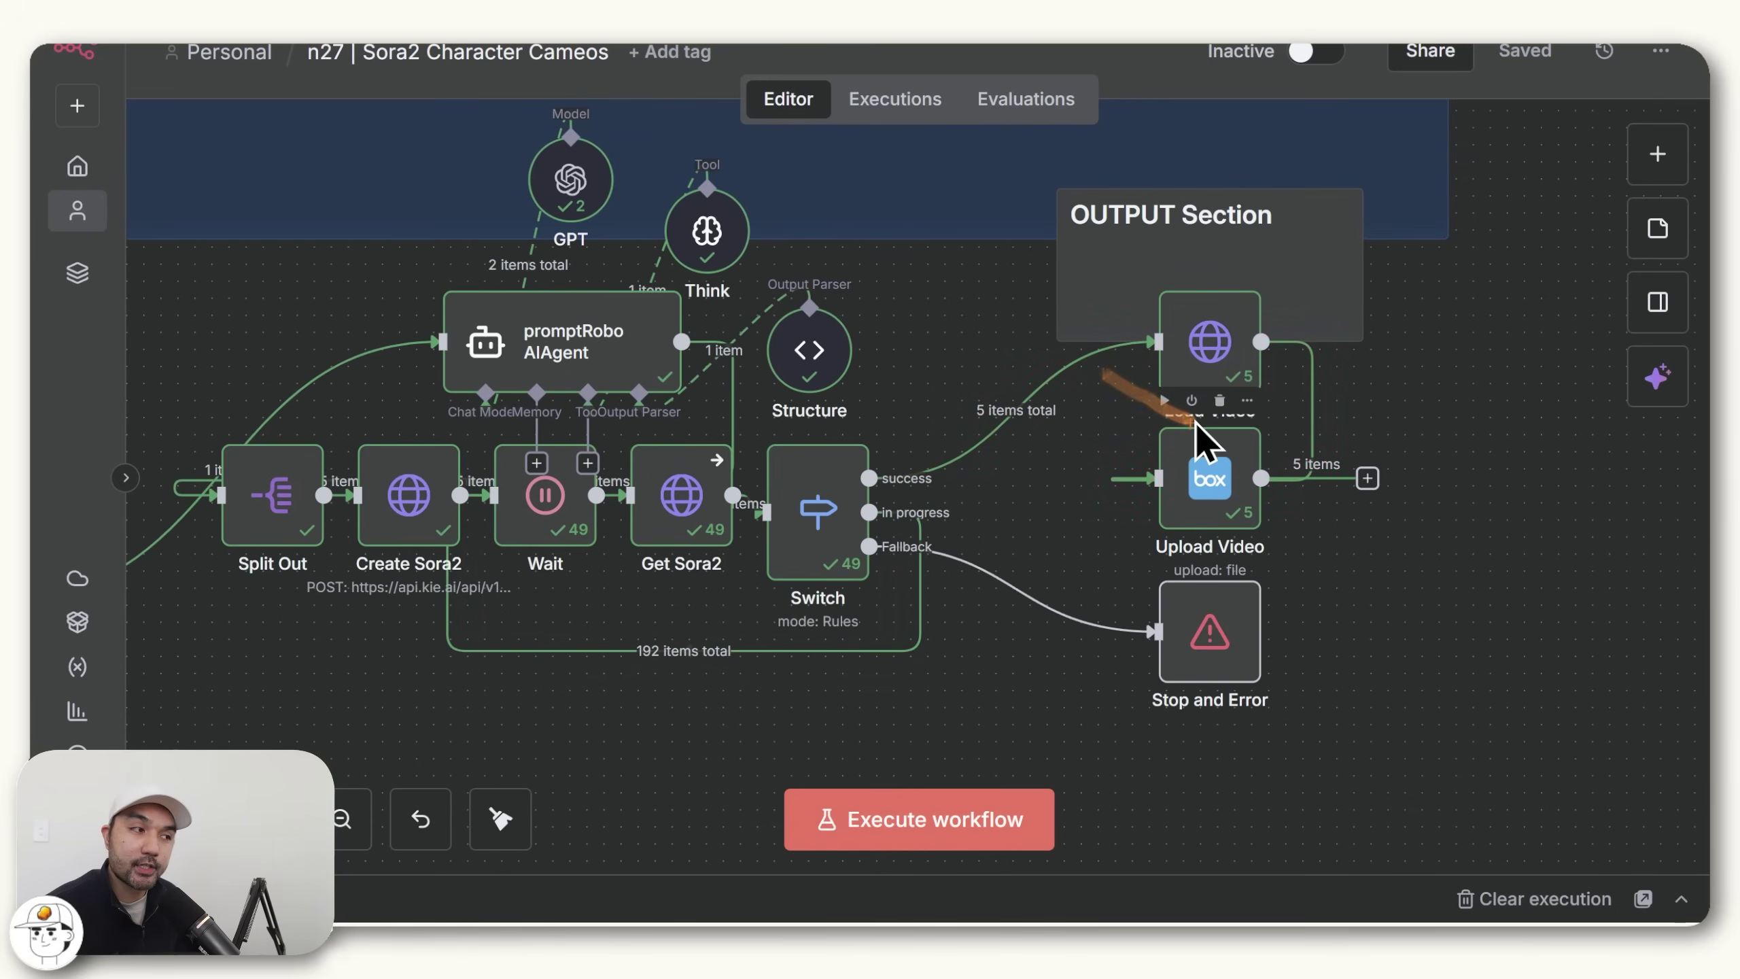
scroll(1200, 439, up, 1)
scroll(1201, 438, right, 1)
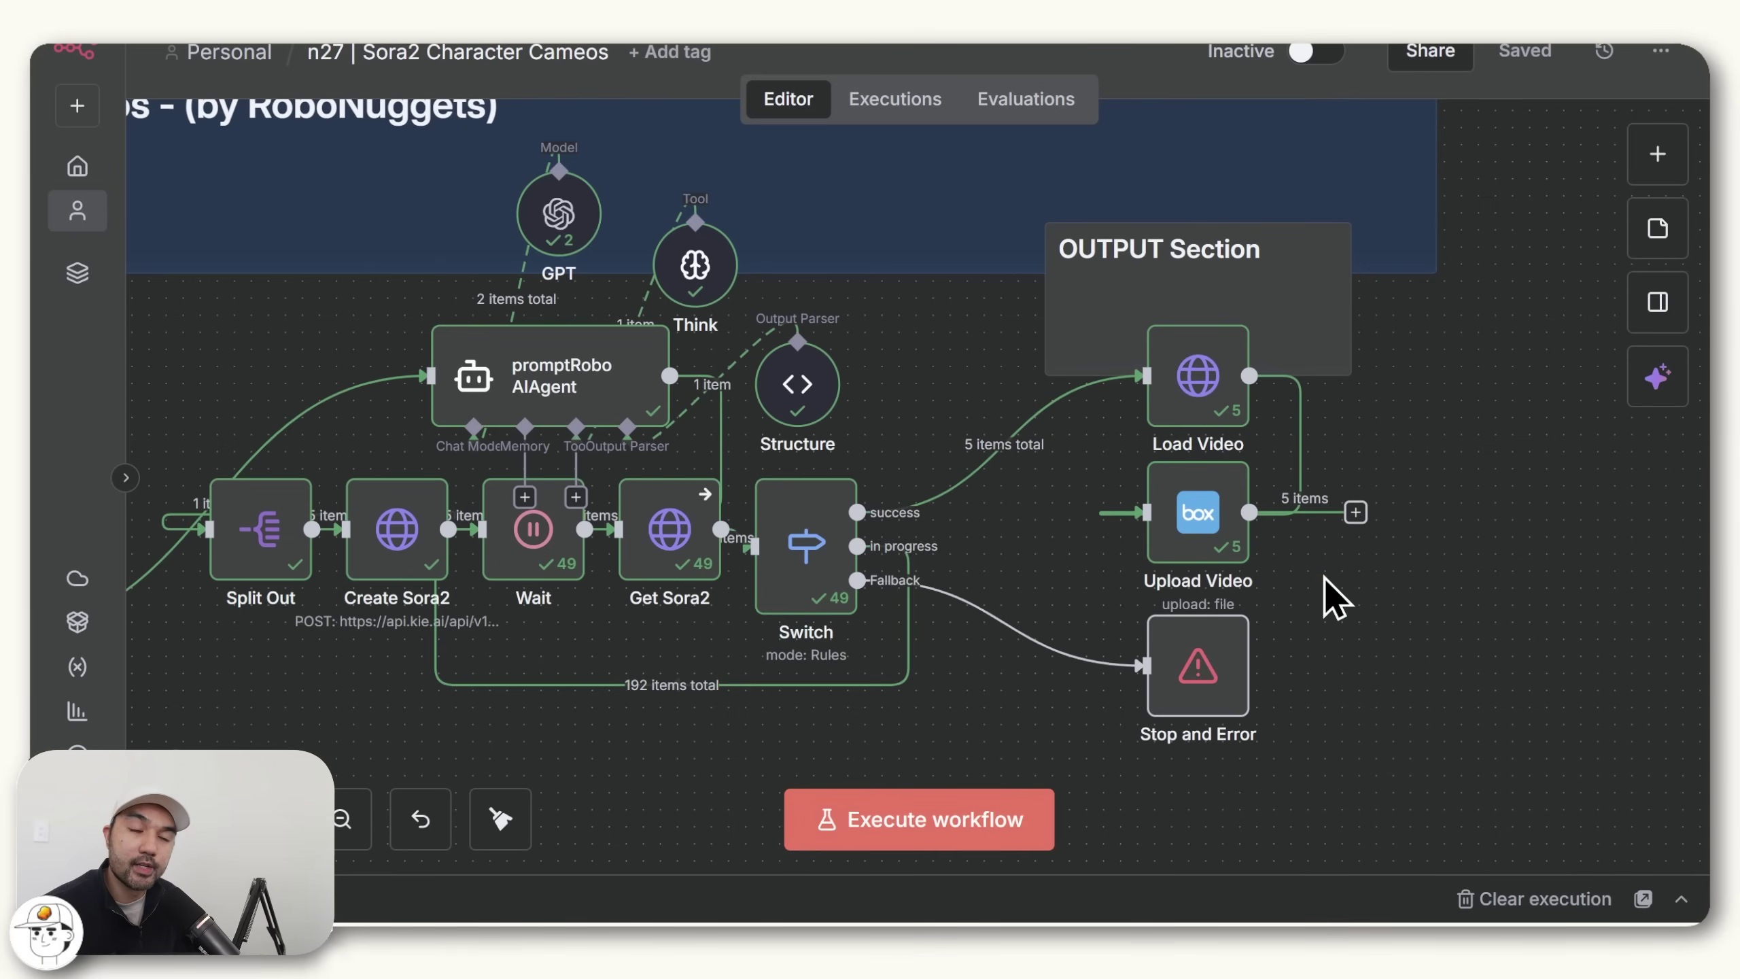
mouse_move(1193, 411)
mouse_down()
mouse_move(1204, 425)
mouse_move(1223, 390)
mouse_move(1204, 397)
mouse_up()
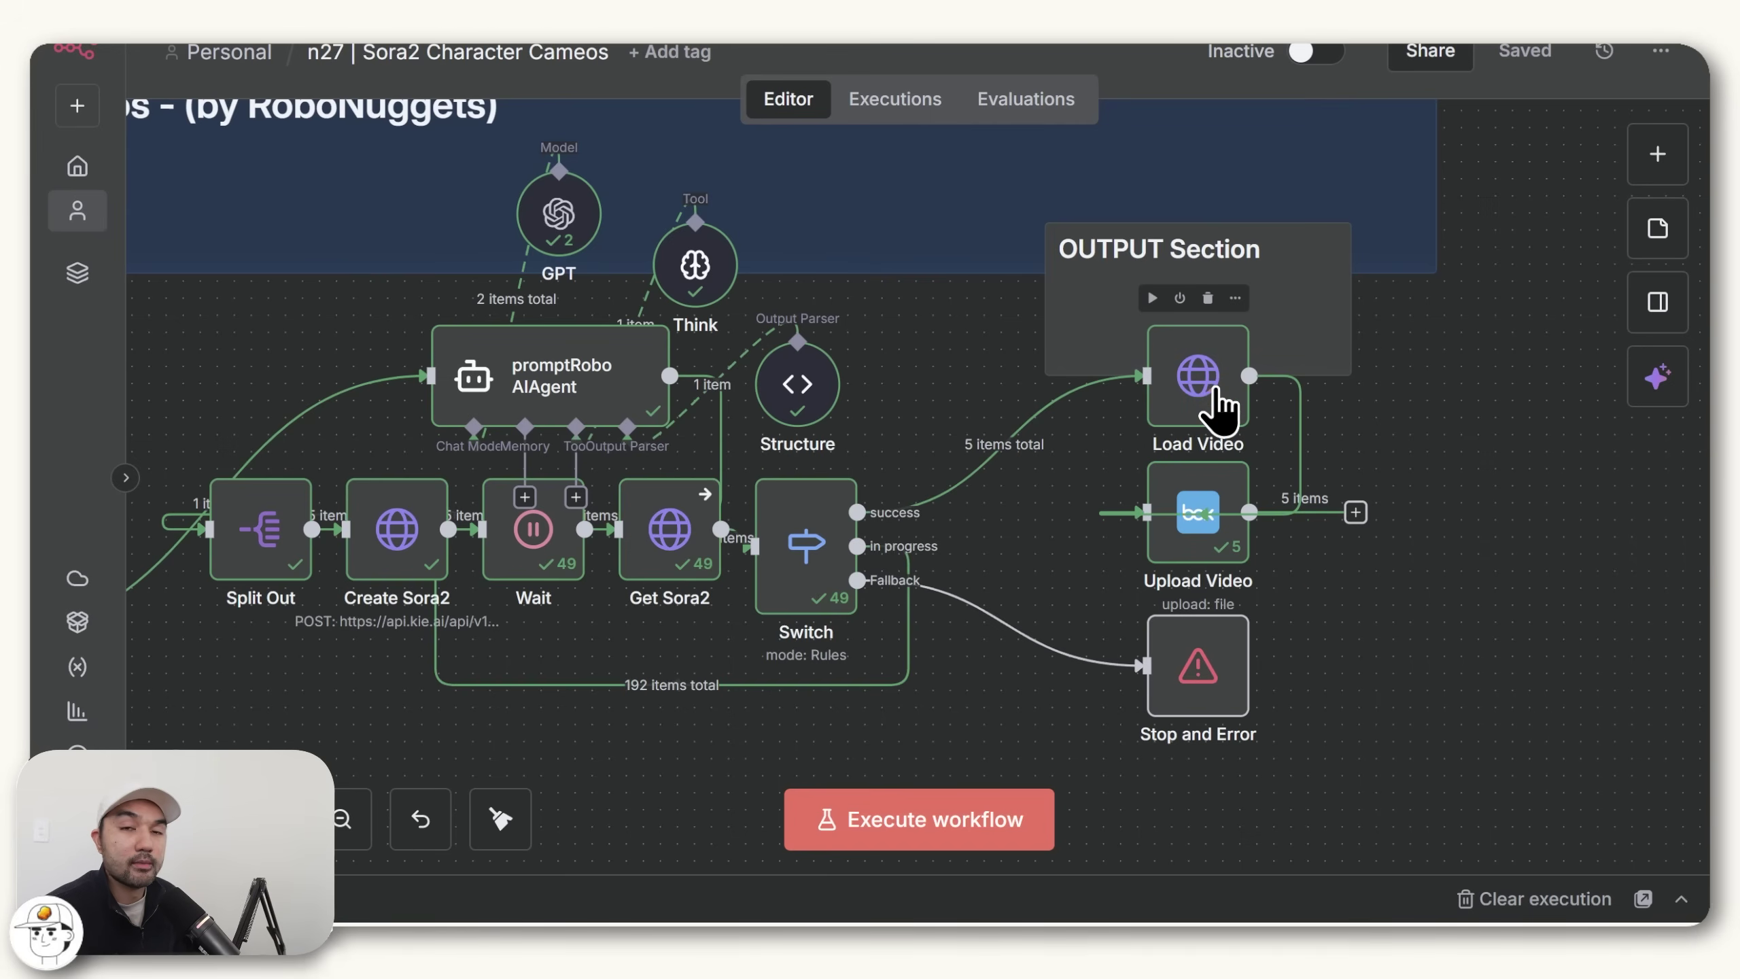
Open Load Video and preview the 7.9 MB mp4 in its Binary output
double_click(1214, 404)
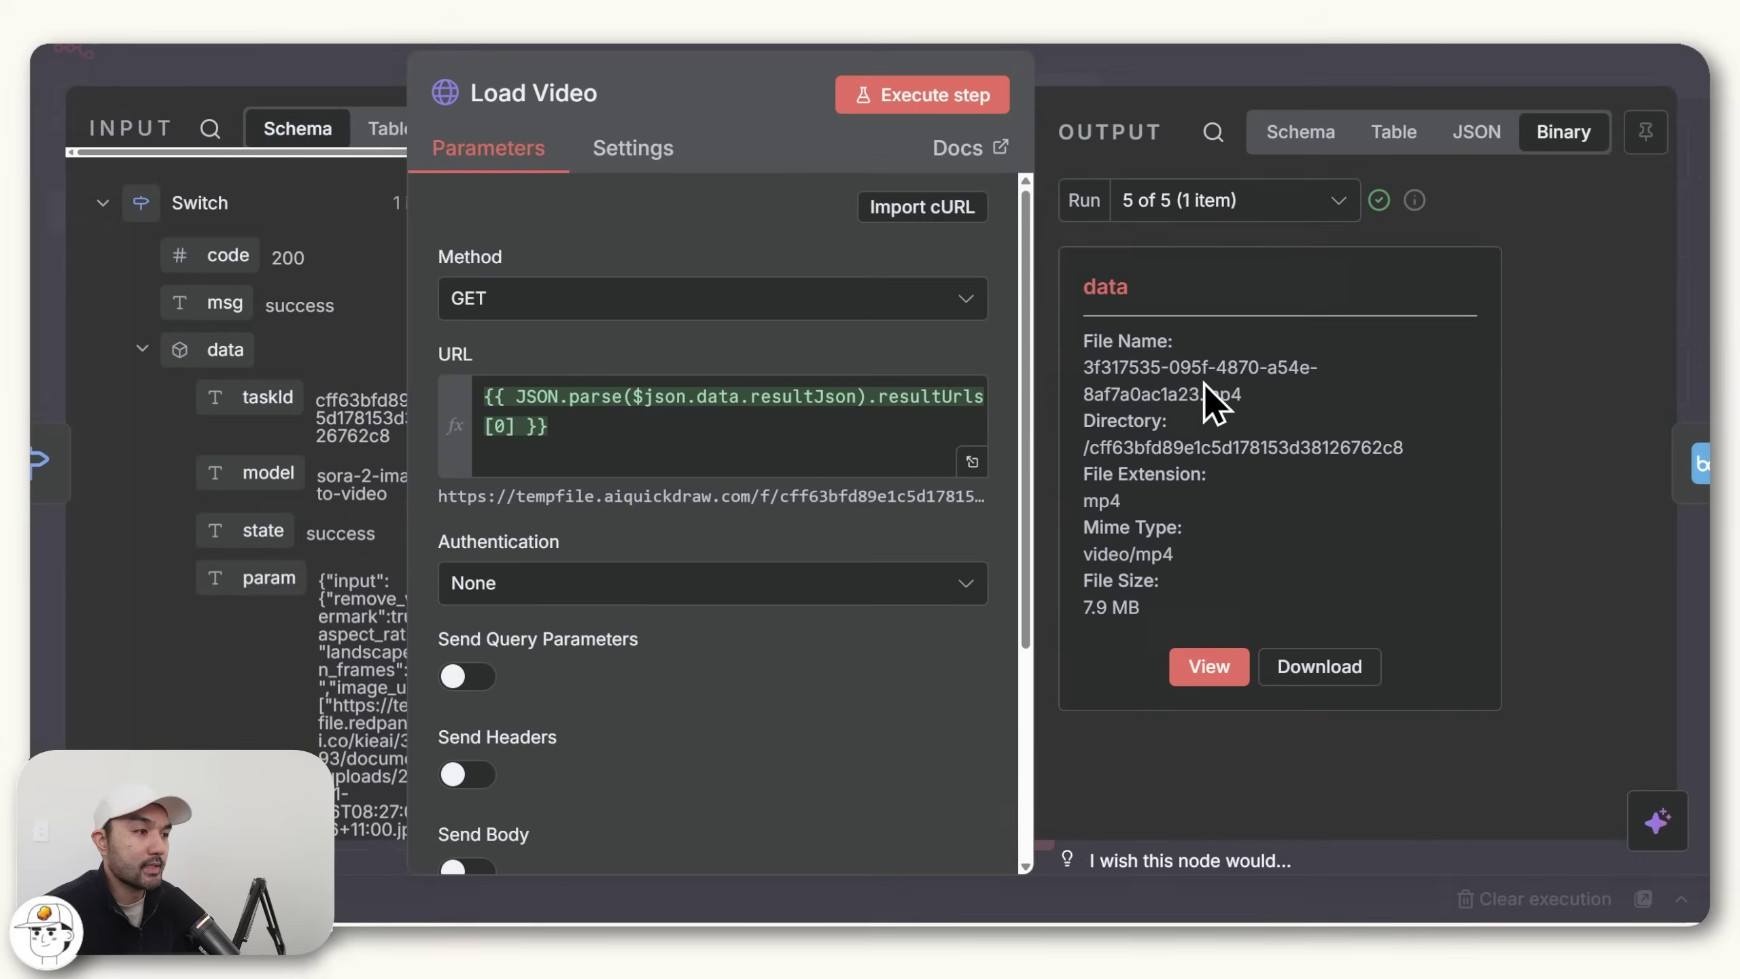
mouse_move(1226, 240)
mouse_down()
mouse_move(1137, 240)
mouse_move(1162, 236)
mouse_up()
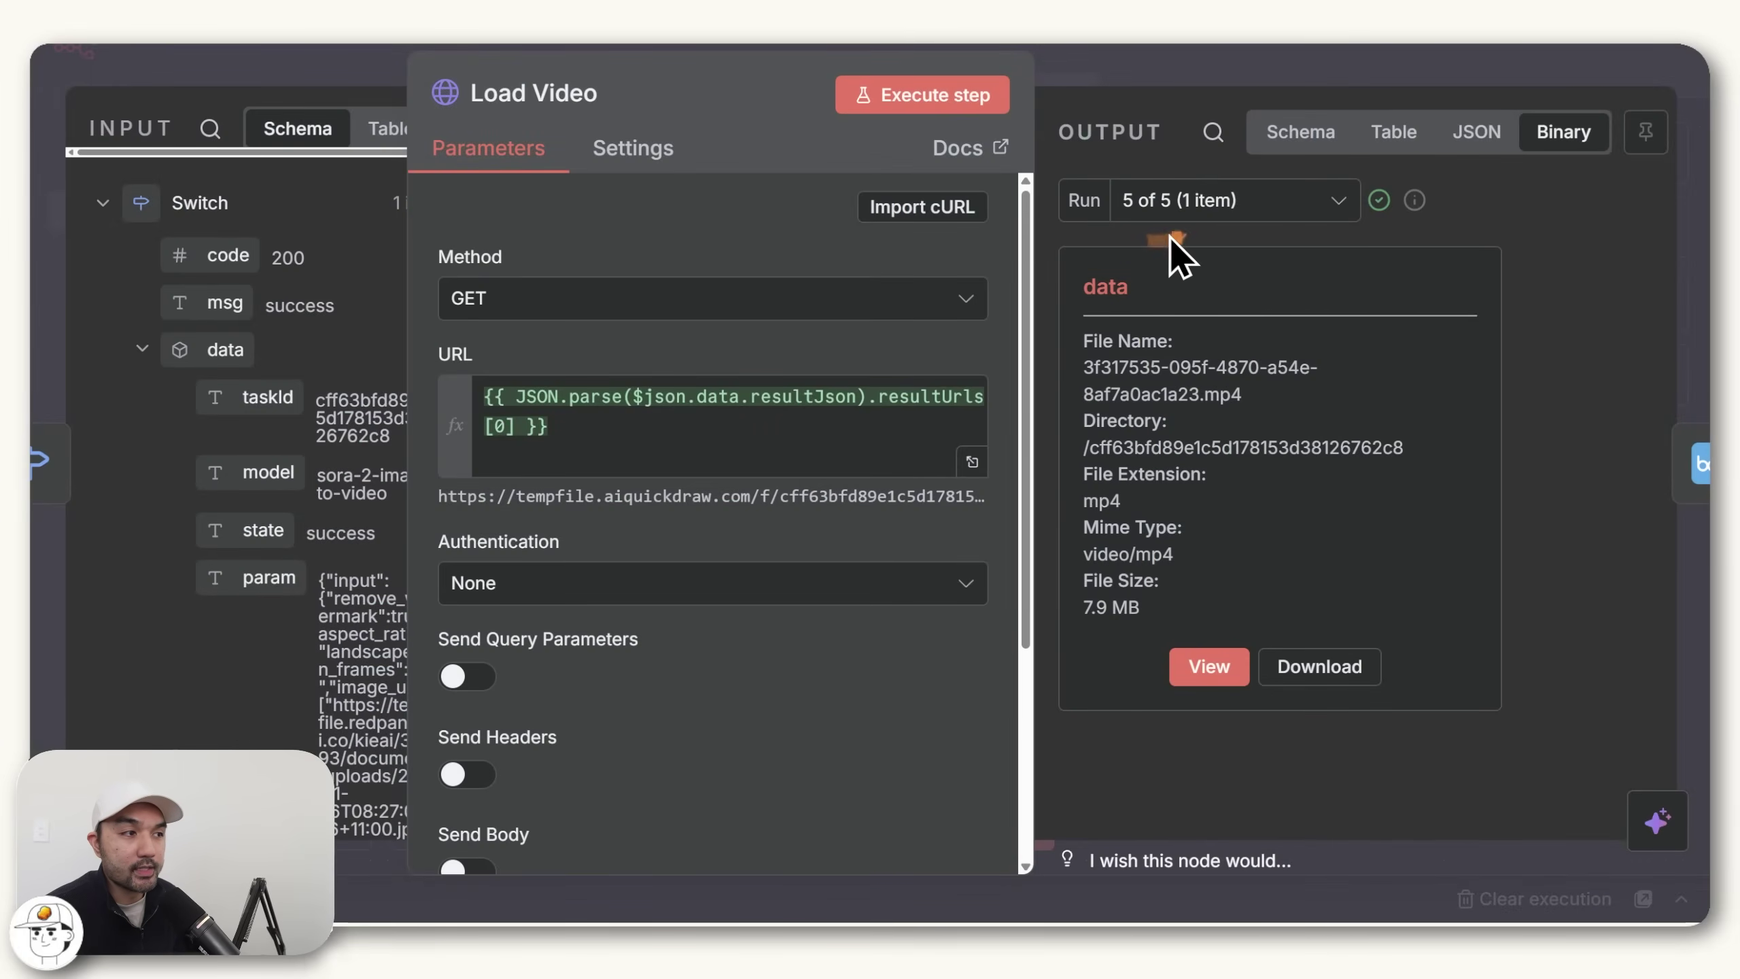
click(1209, 669)
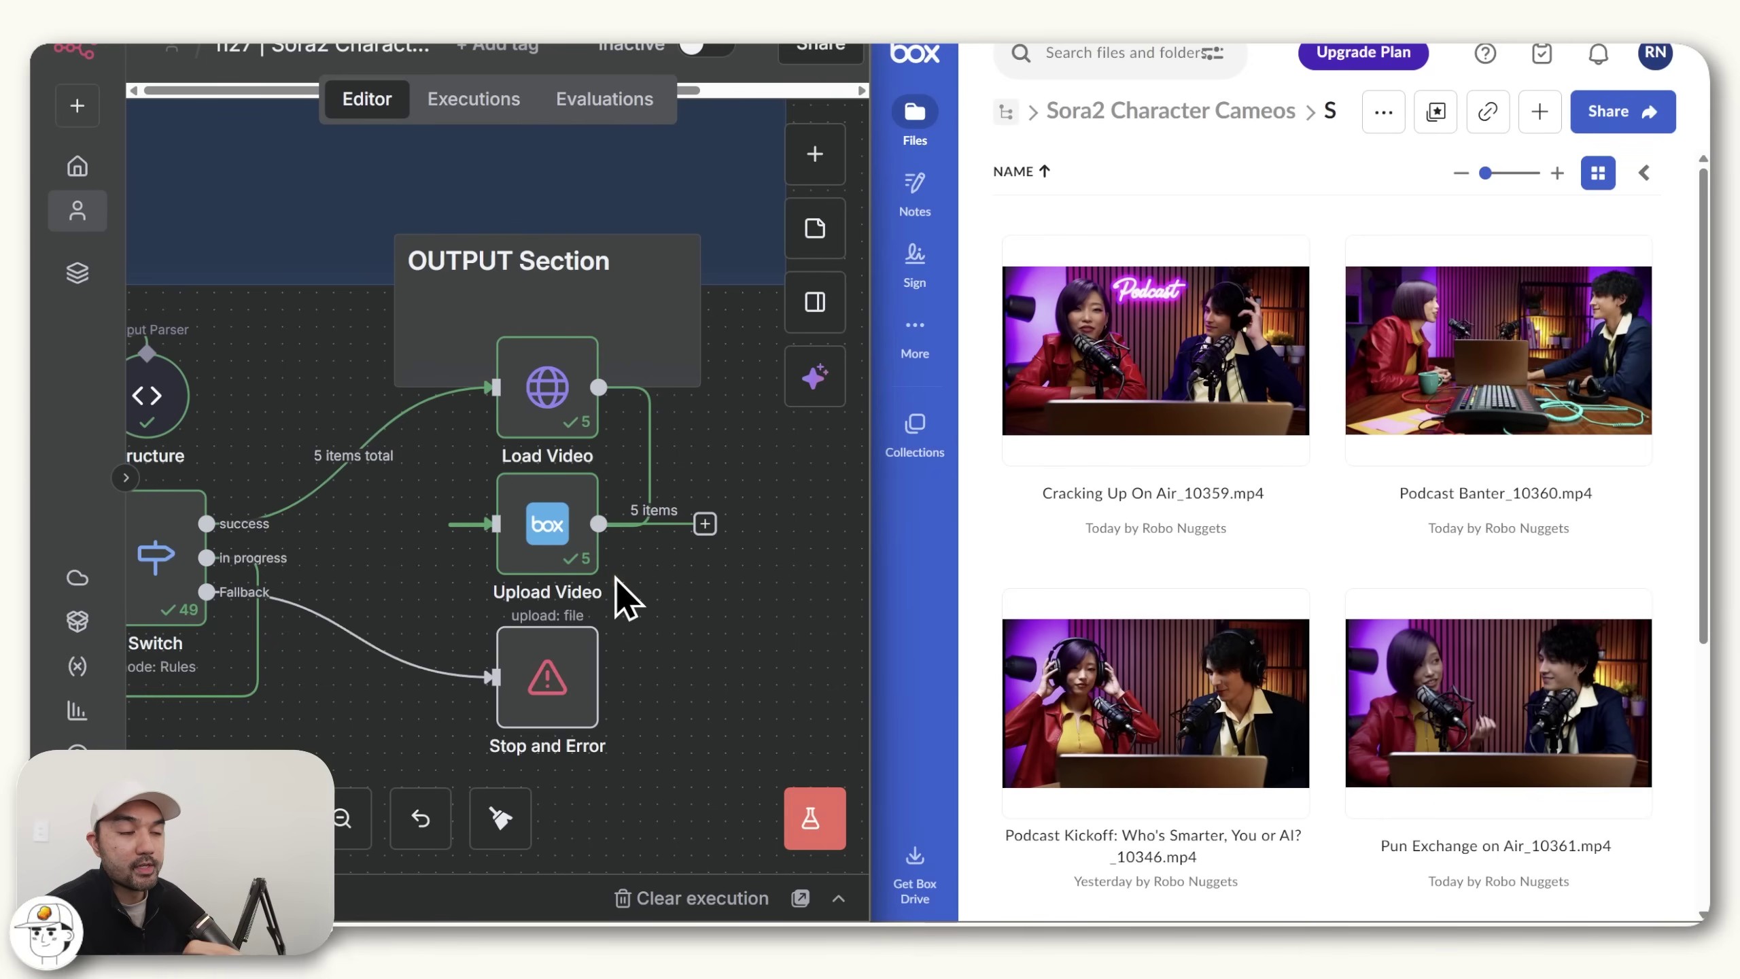
mouse_move(1416, 589)
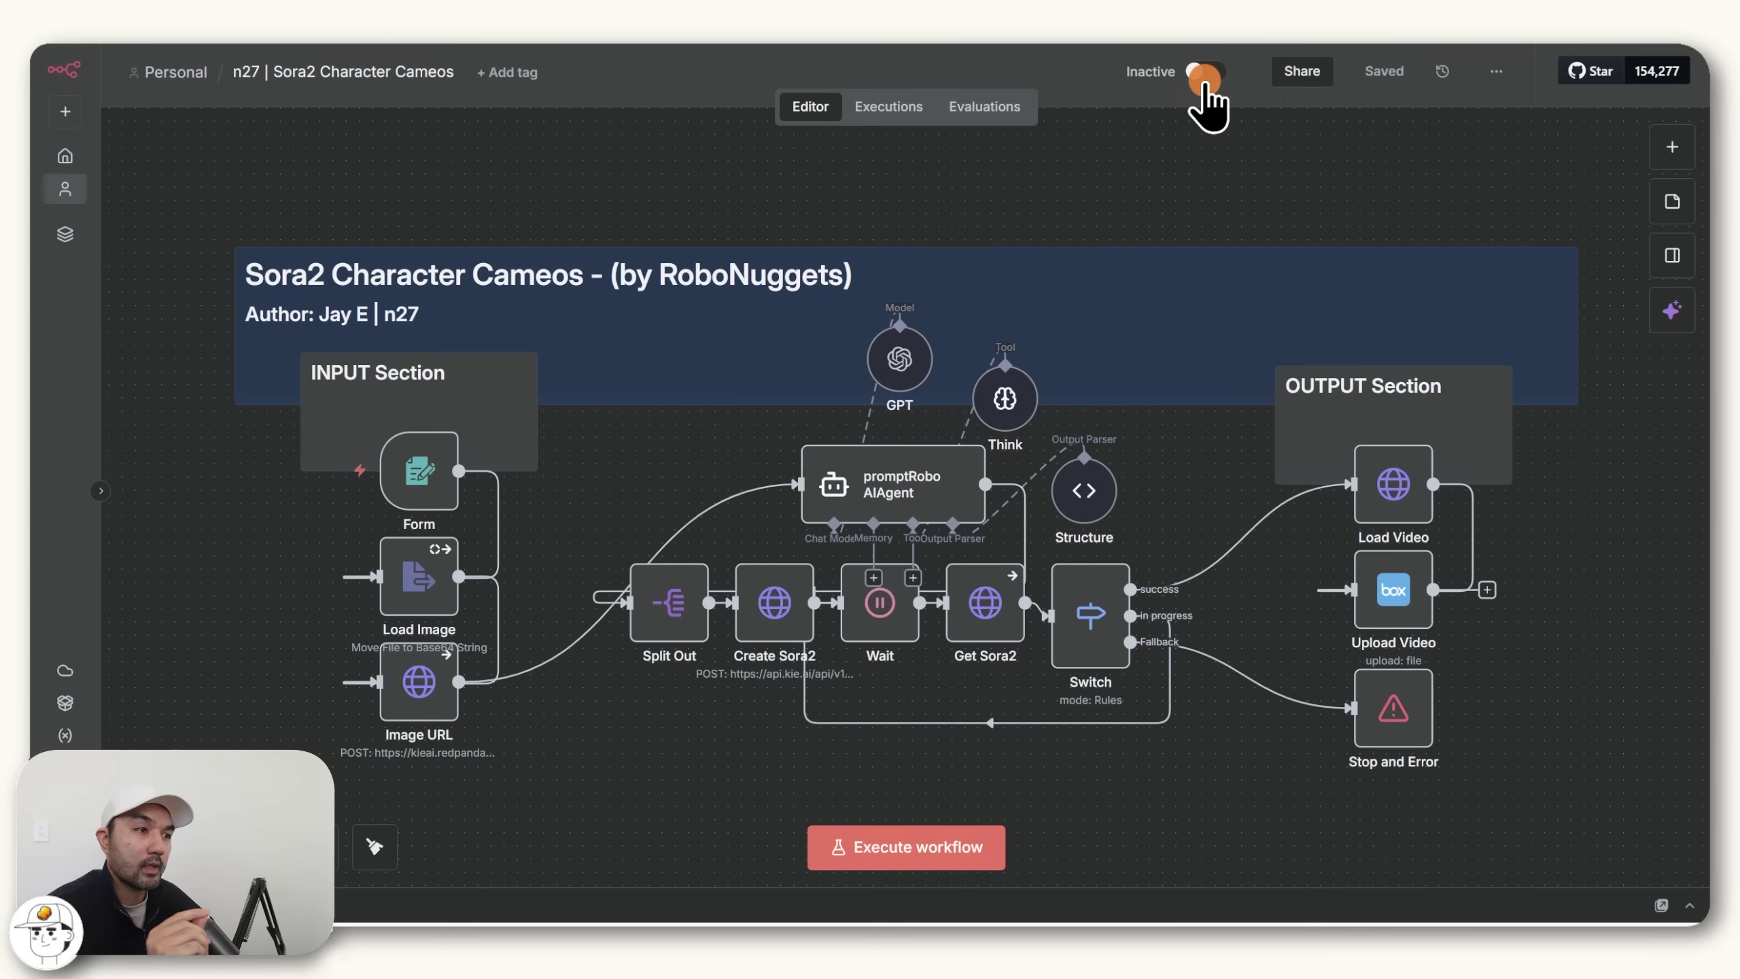
click(1207, 73)
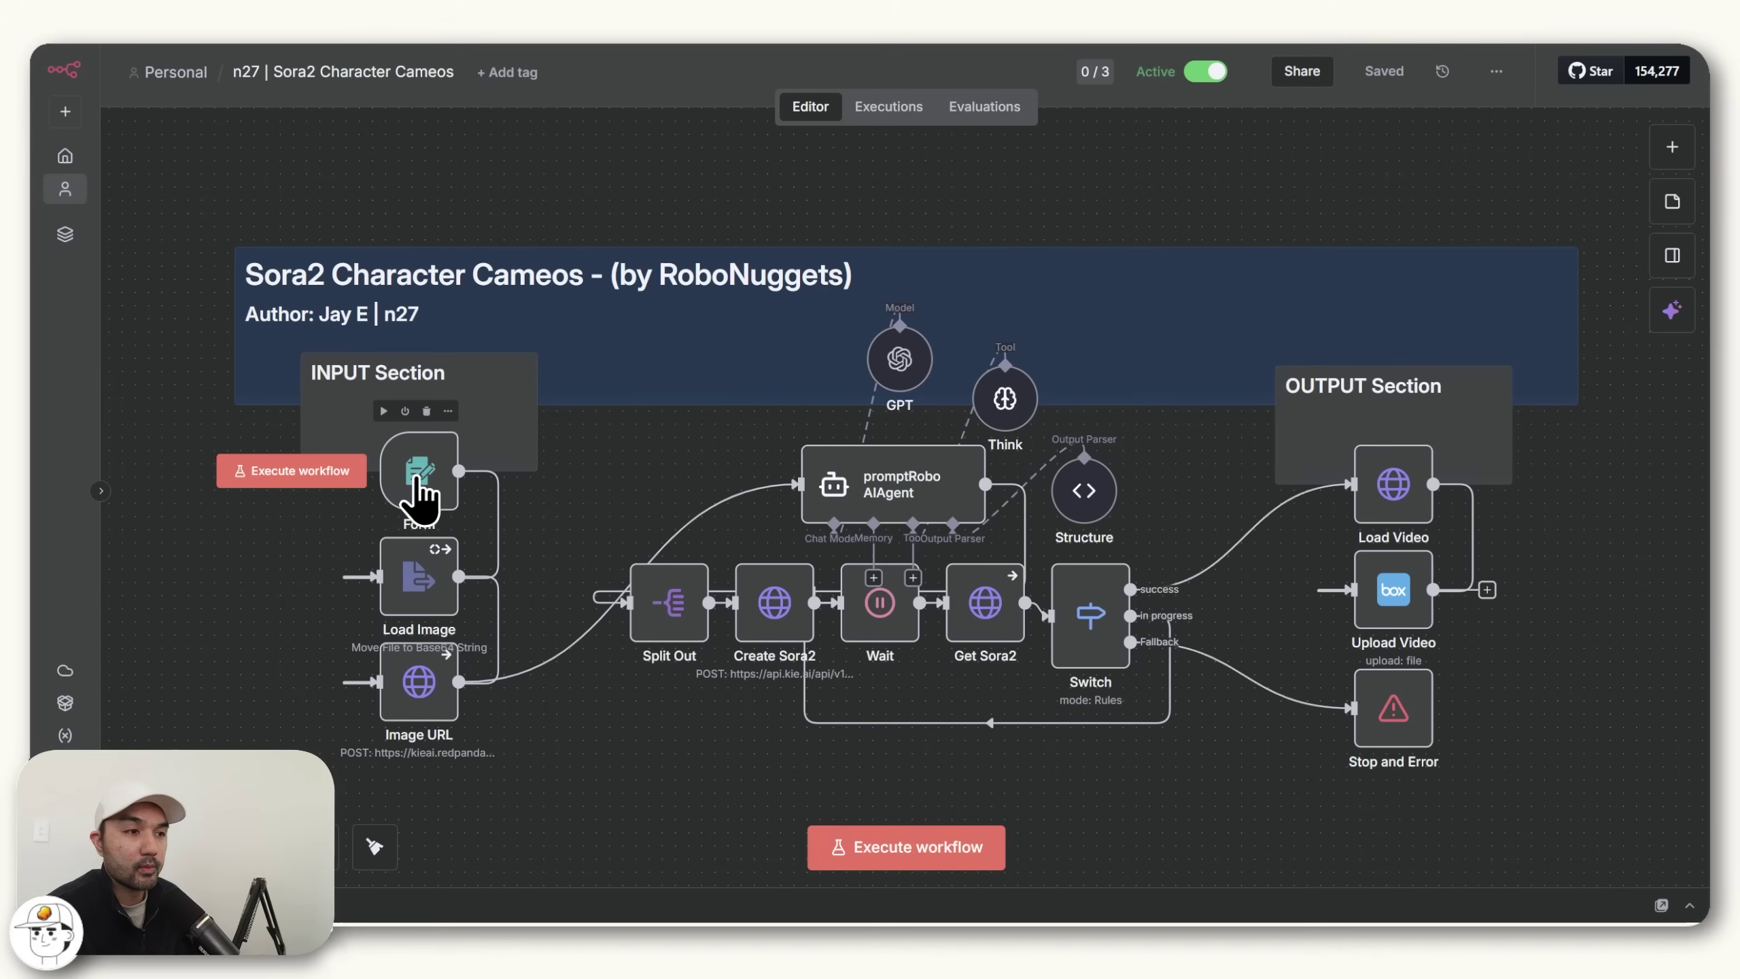
double_click(417, 478)
click(647, 225)
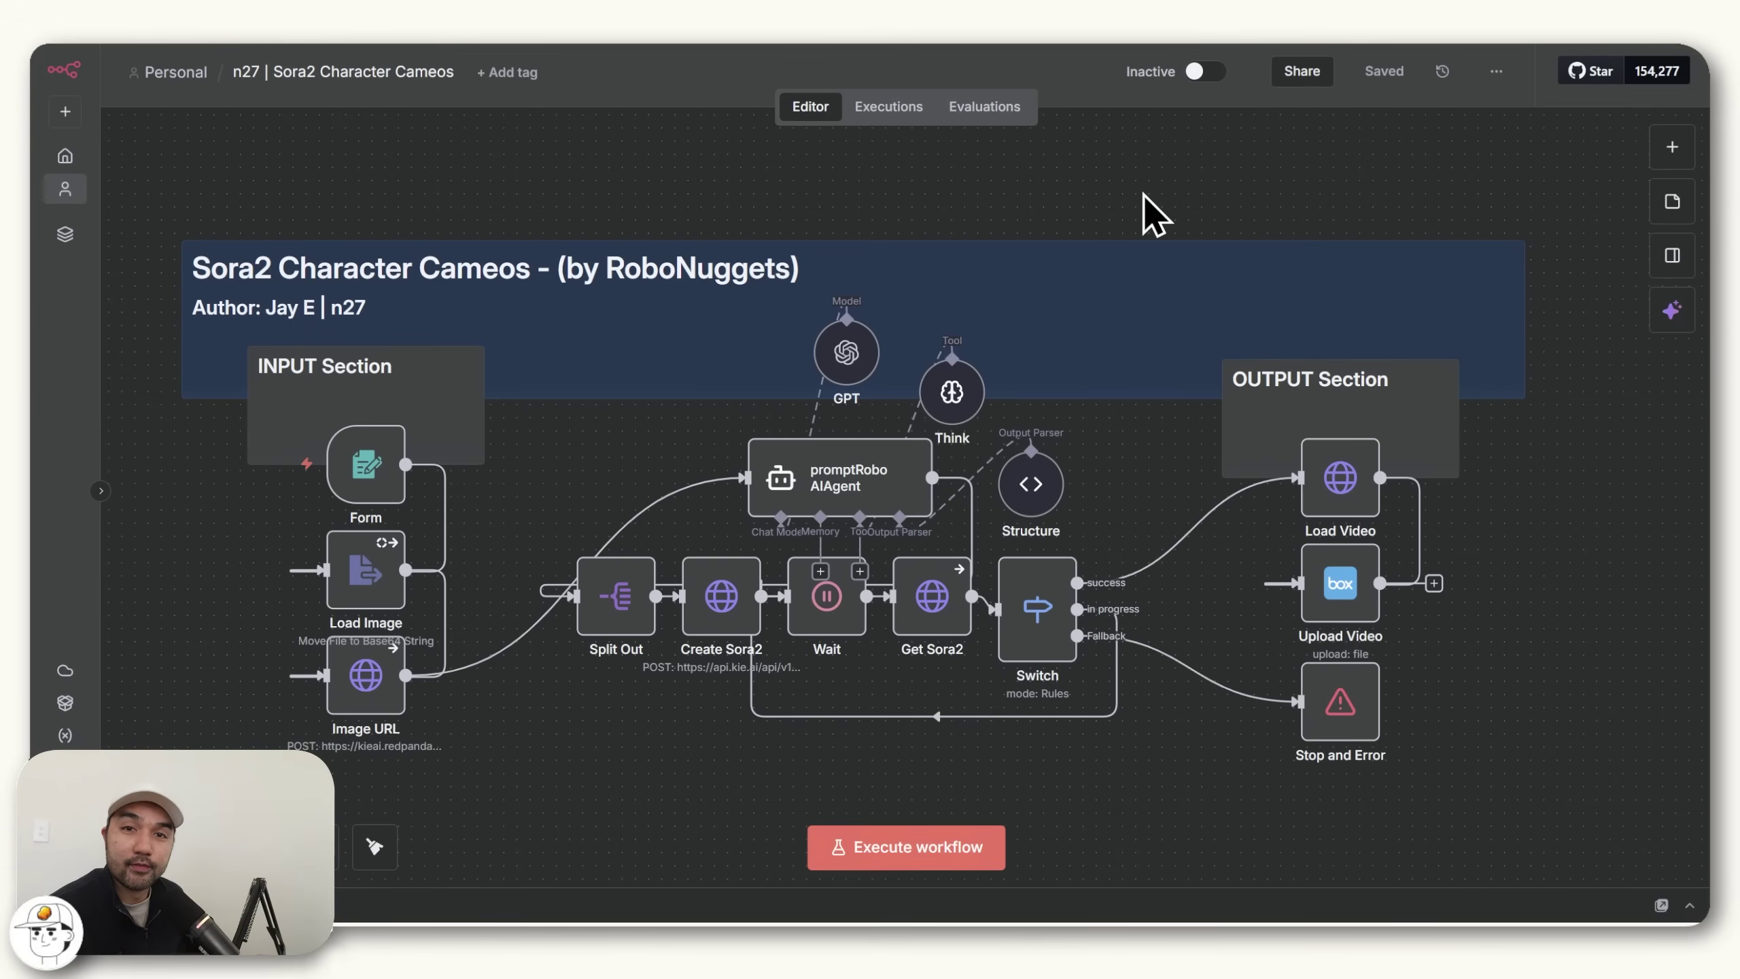
scroll(1180, 761, left, 1)
scroll(1180, 762, down, 1)
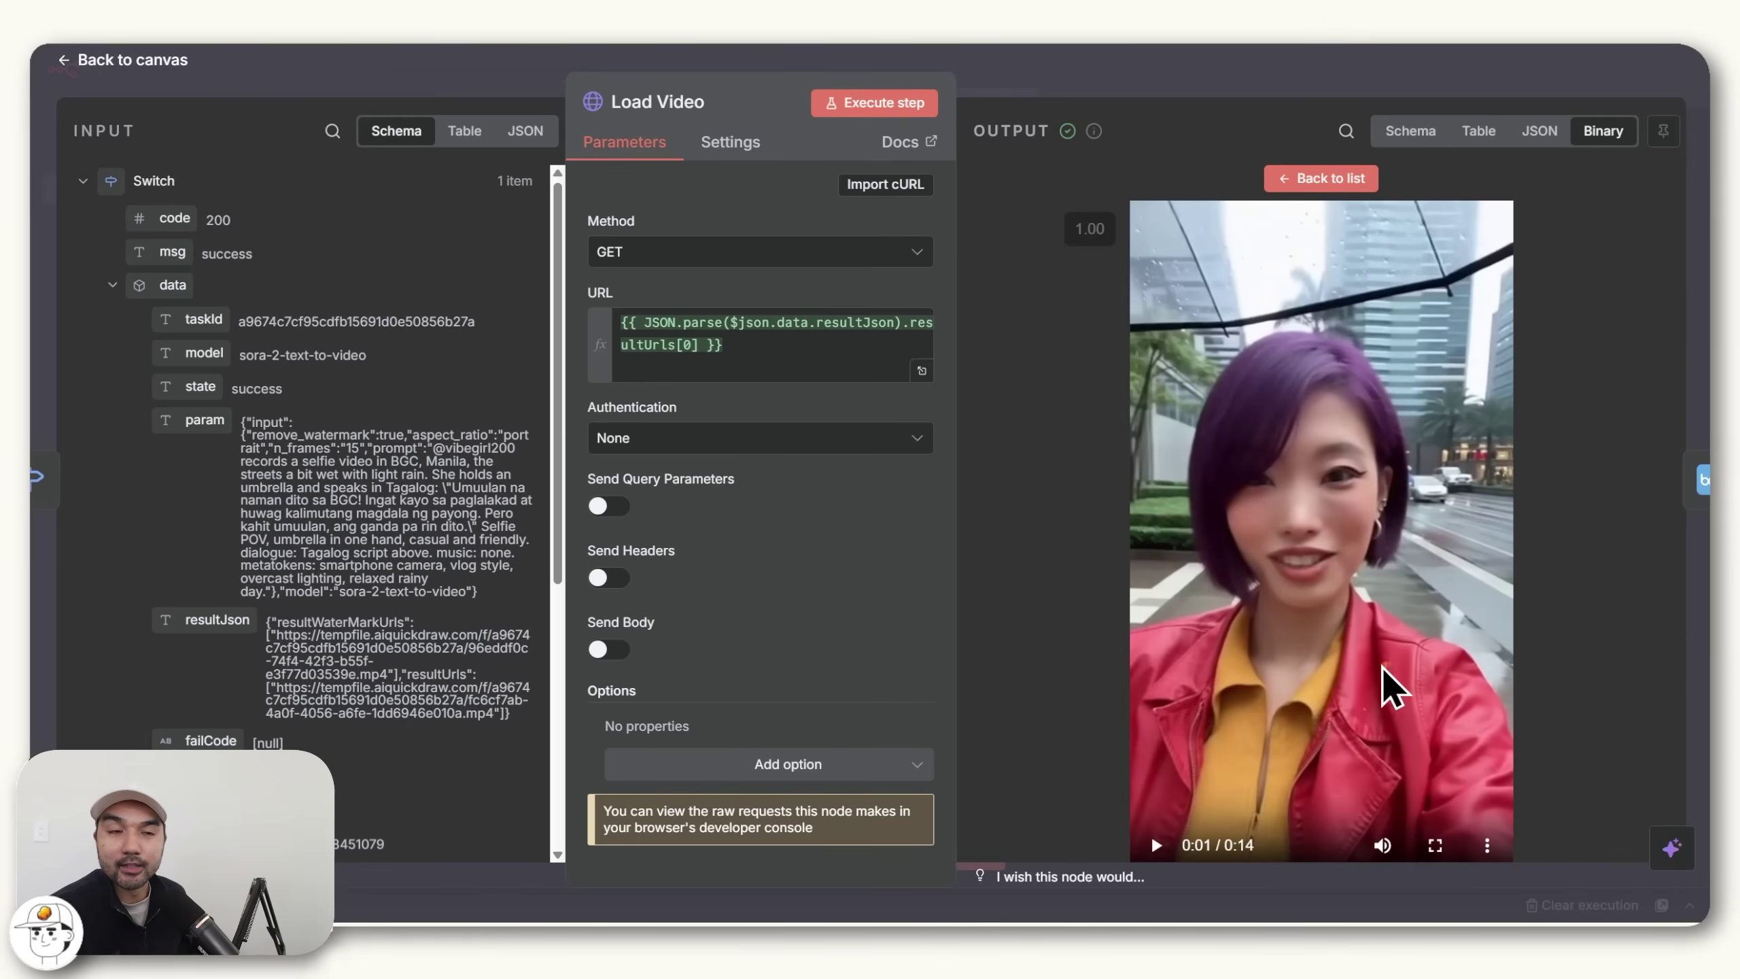
Switch to the test form window, then play the generated boxed-figure product video
key(alt+Tab)
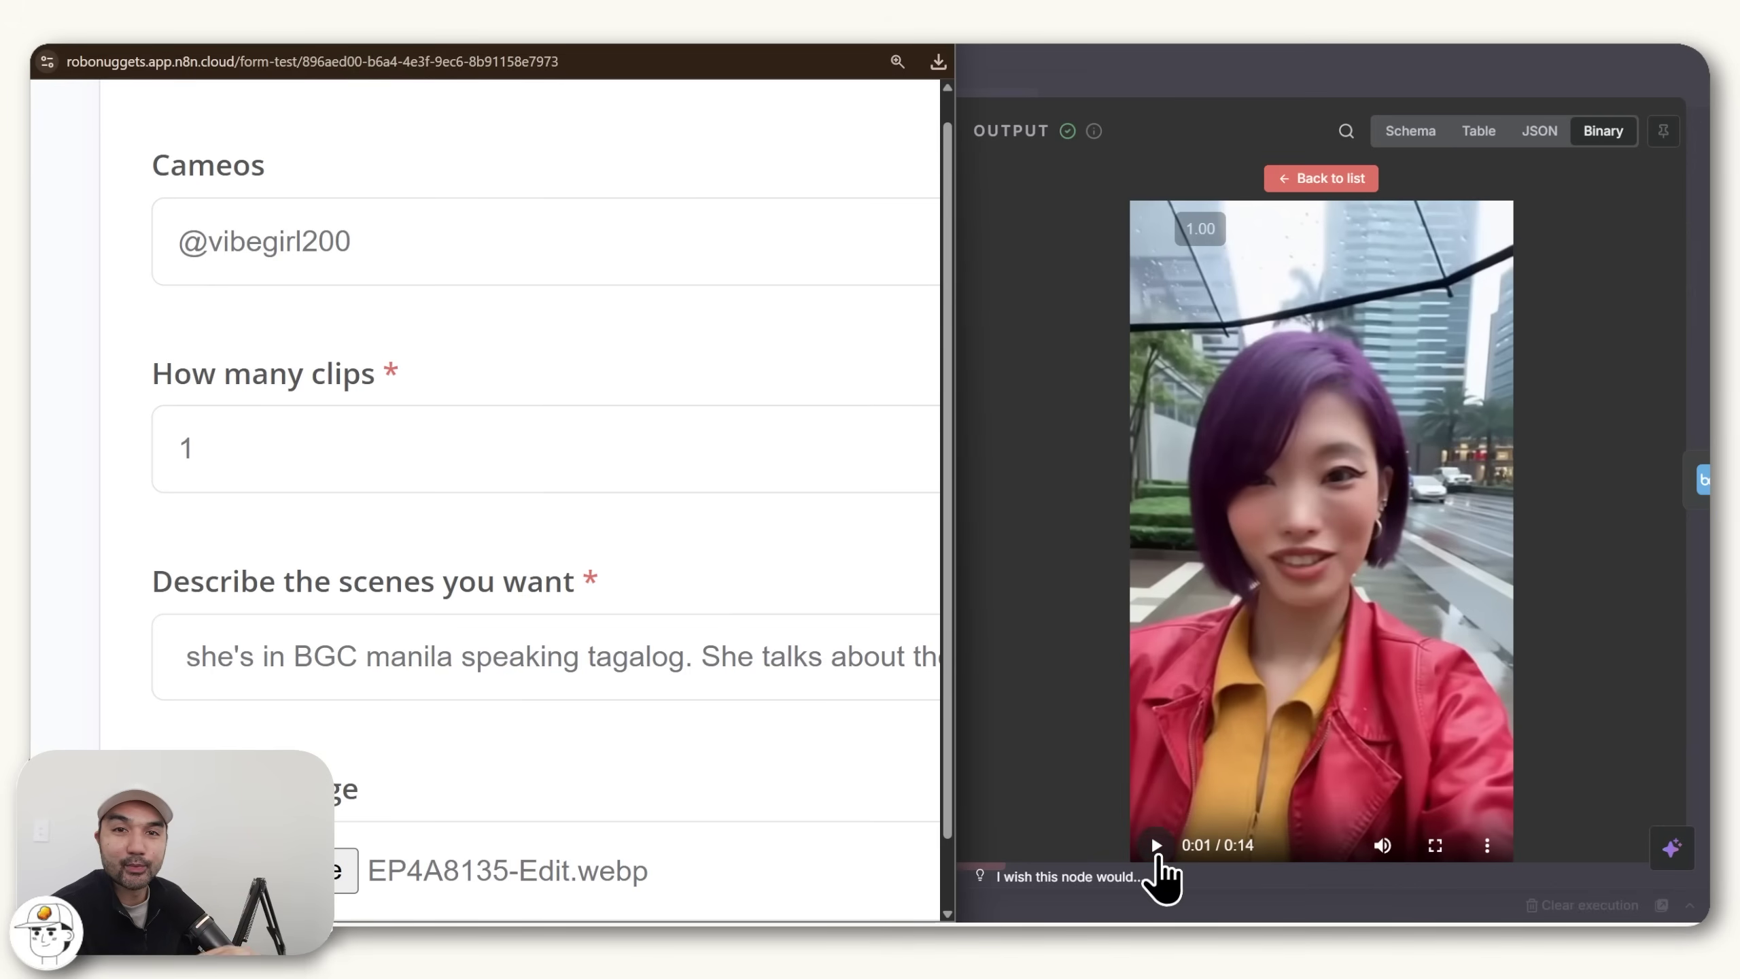
click(1156, 847)
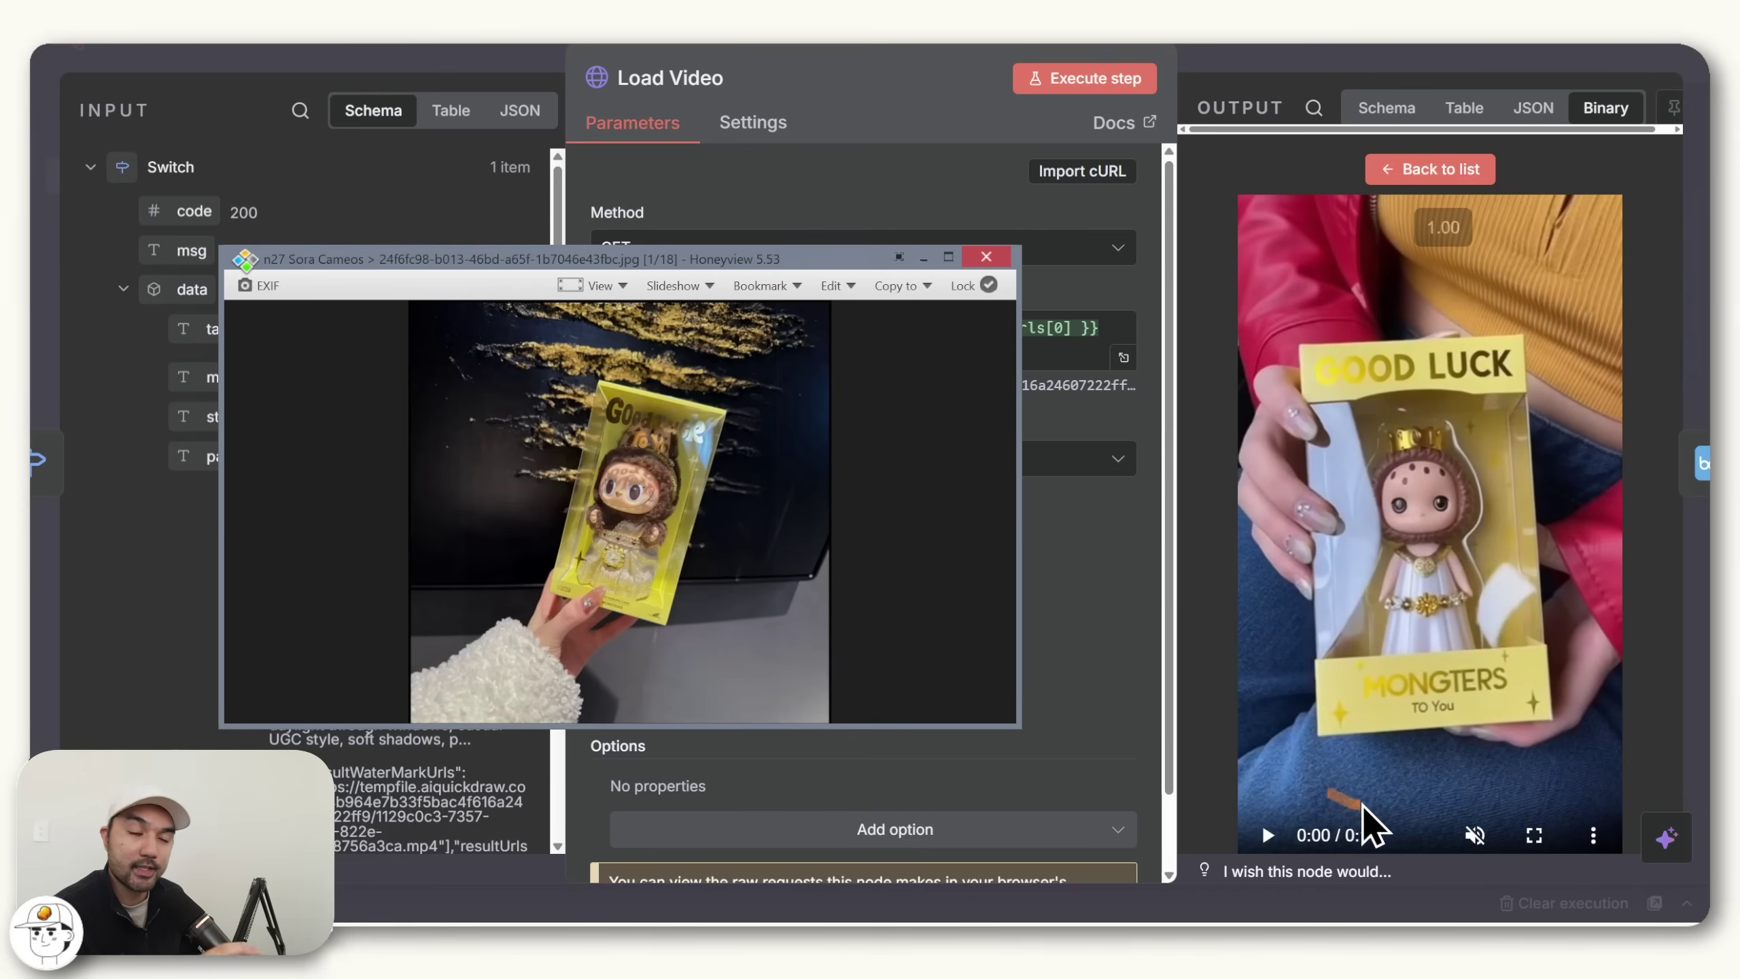
Play the generated product video, then scroll through the Create with Sora2 test form's inputs
click(1267, 833)
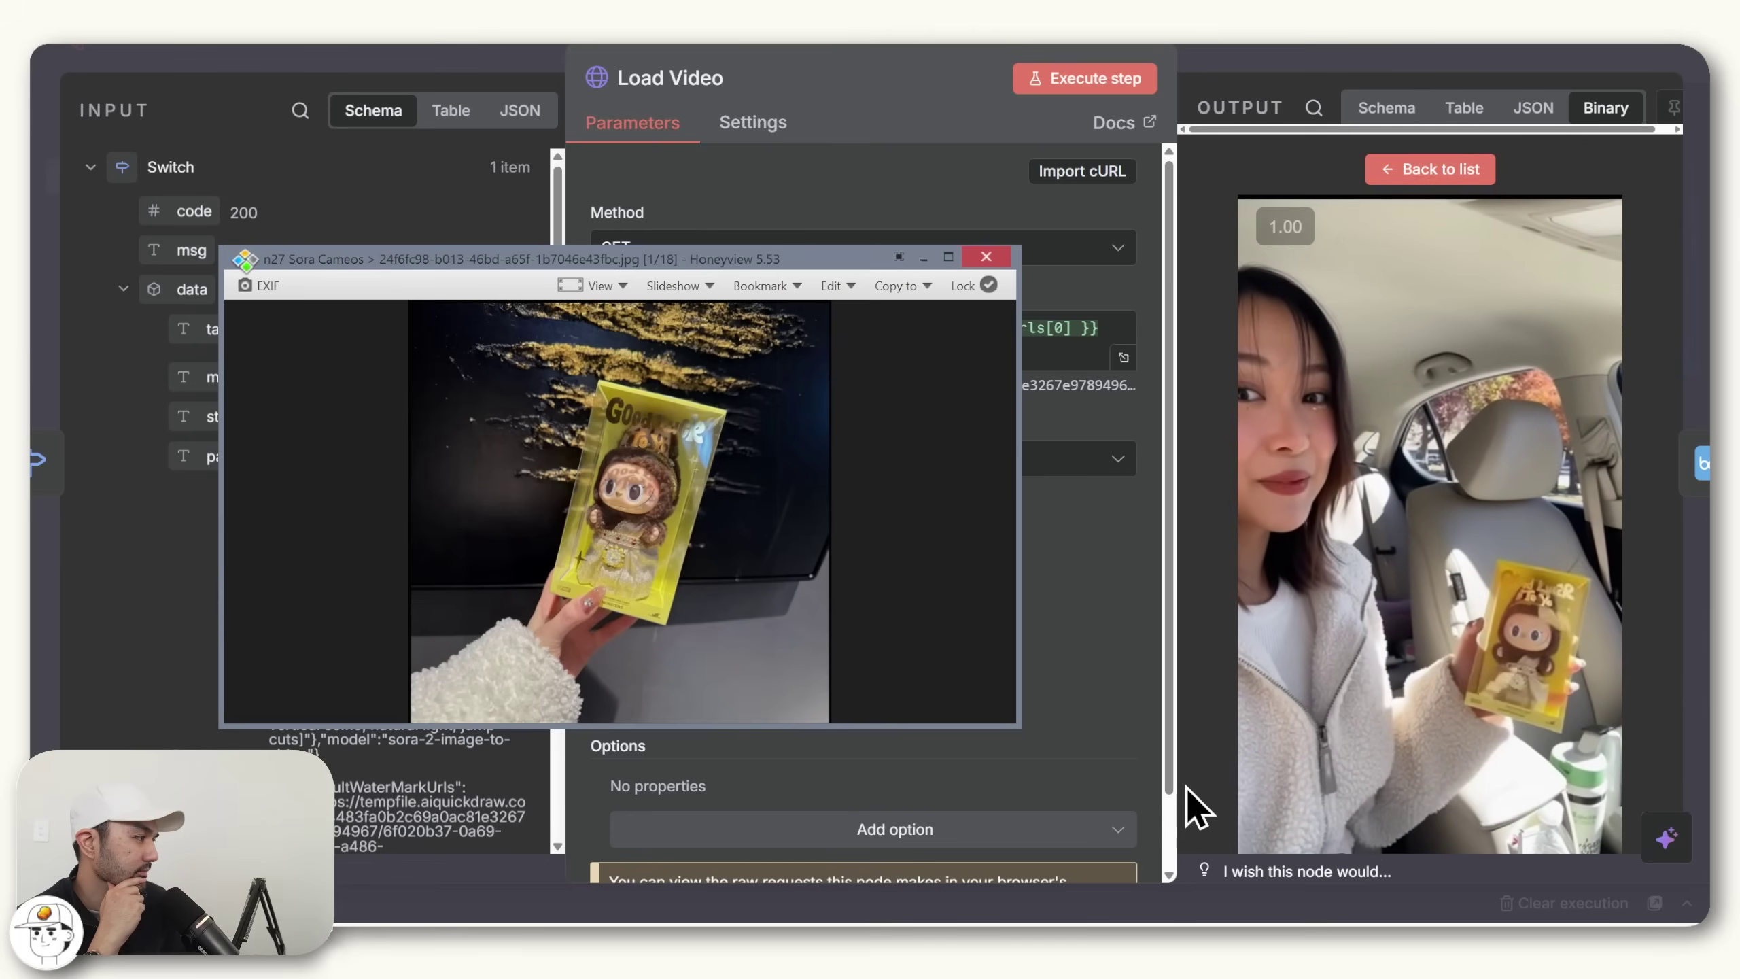
drag(1298, 433, 1305, 551)
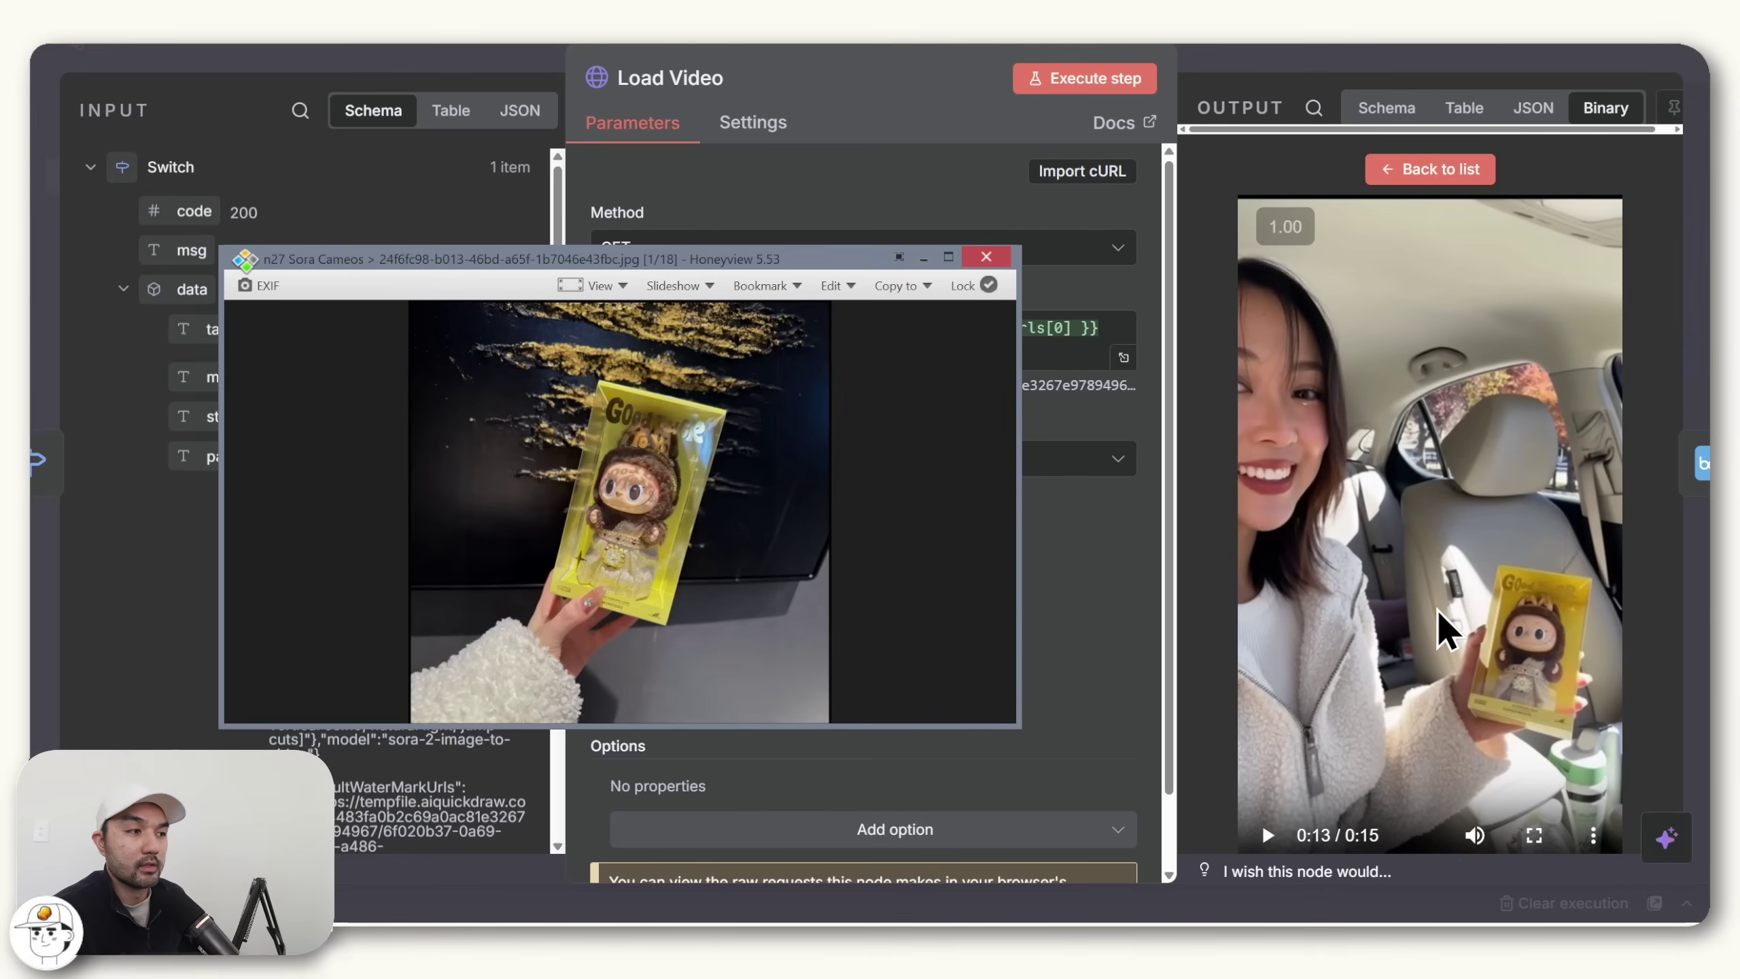
key(alt+Tab)
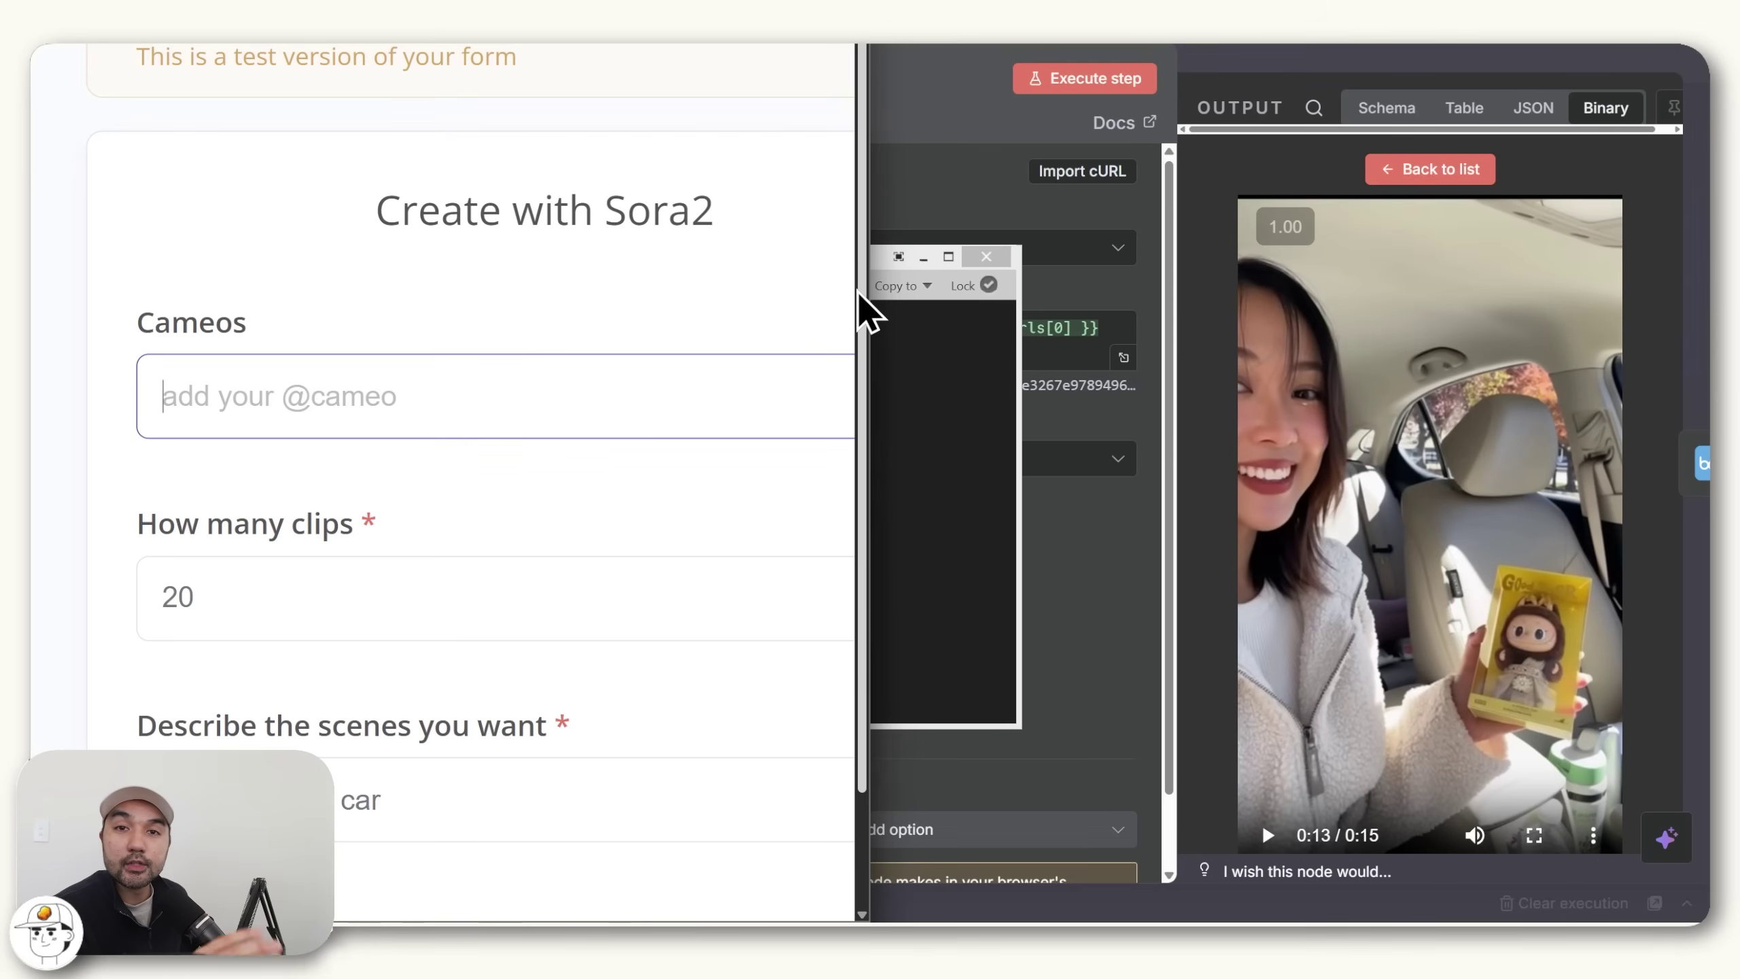
scroll(847, 334, down, 3)
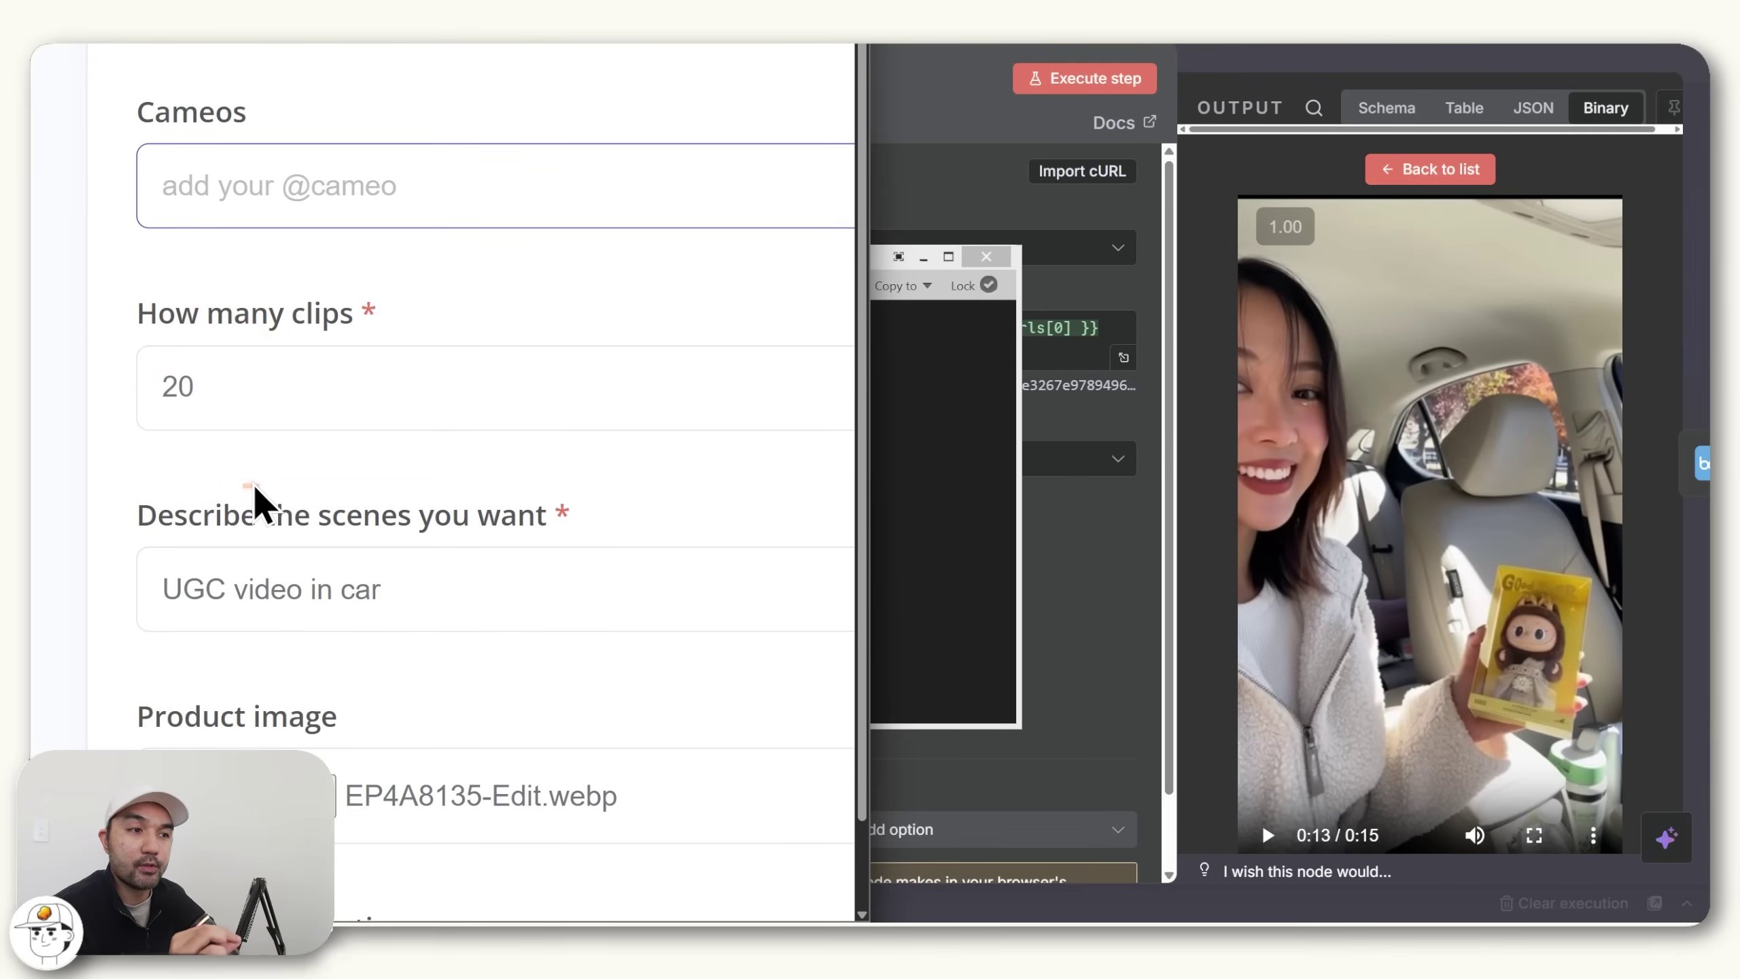
scroll(252, 498, down, 5)
scroll(264, 575, up, 3)
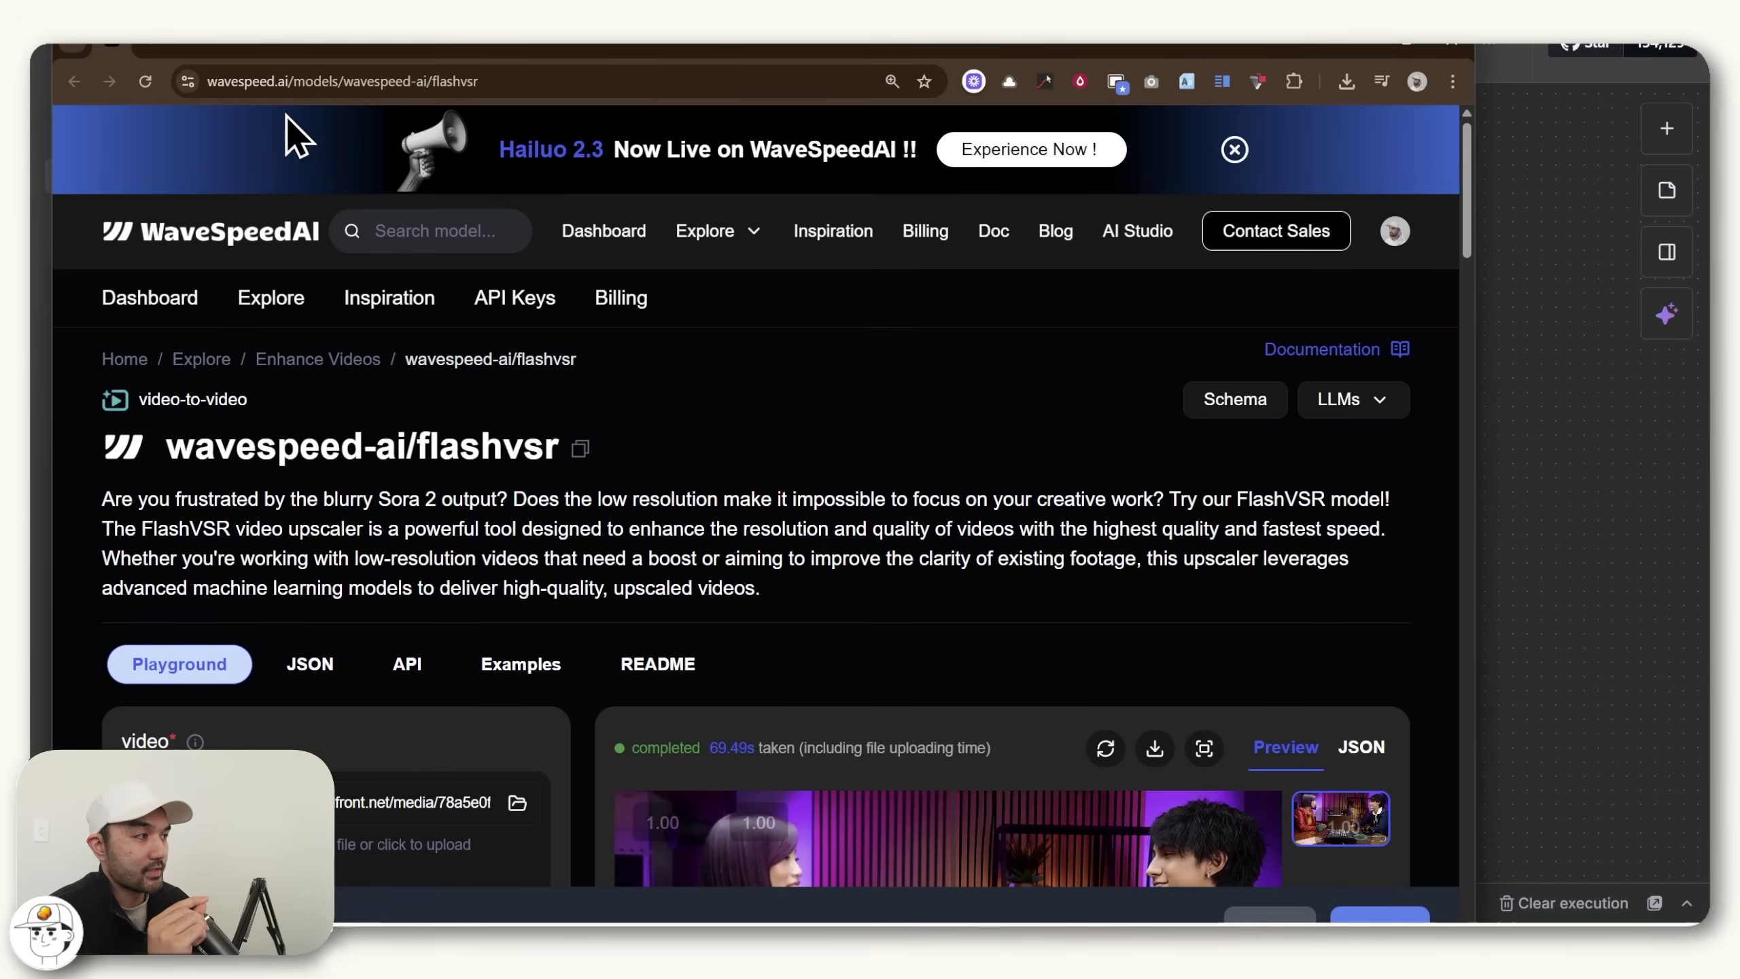
Scroll to the FlashVSR Preview and drag its slider to compare original and 4k upscaled frames
scroll(263, 309, down, 5)
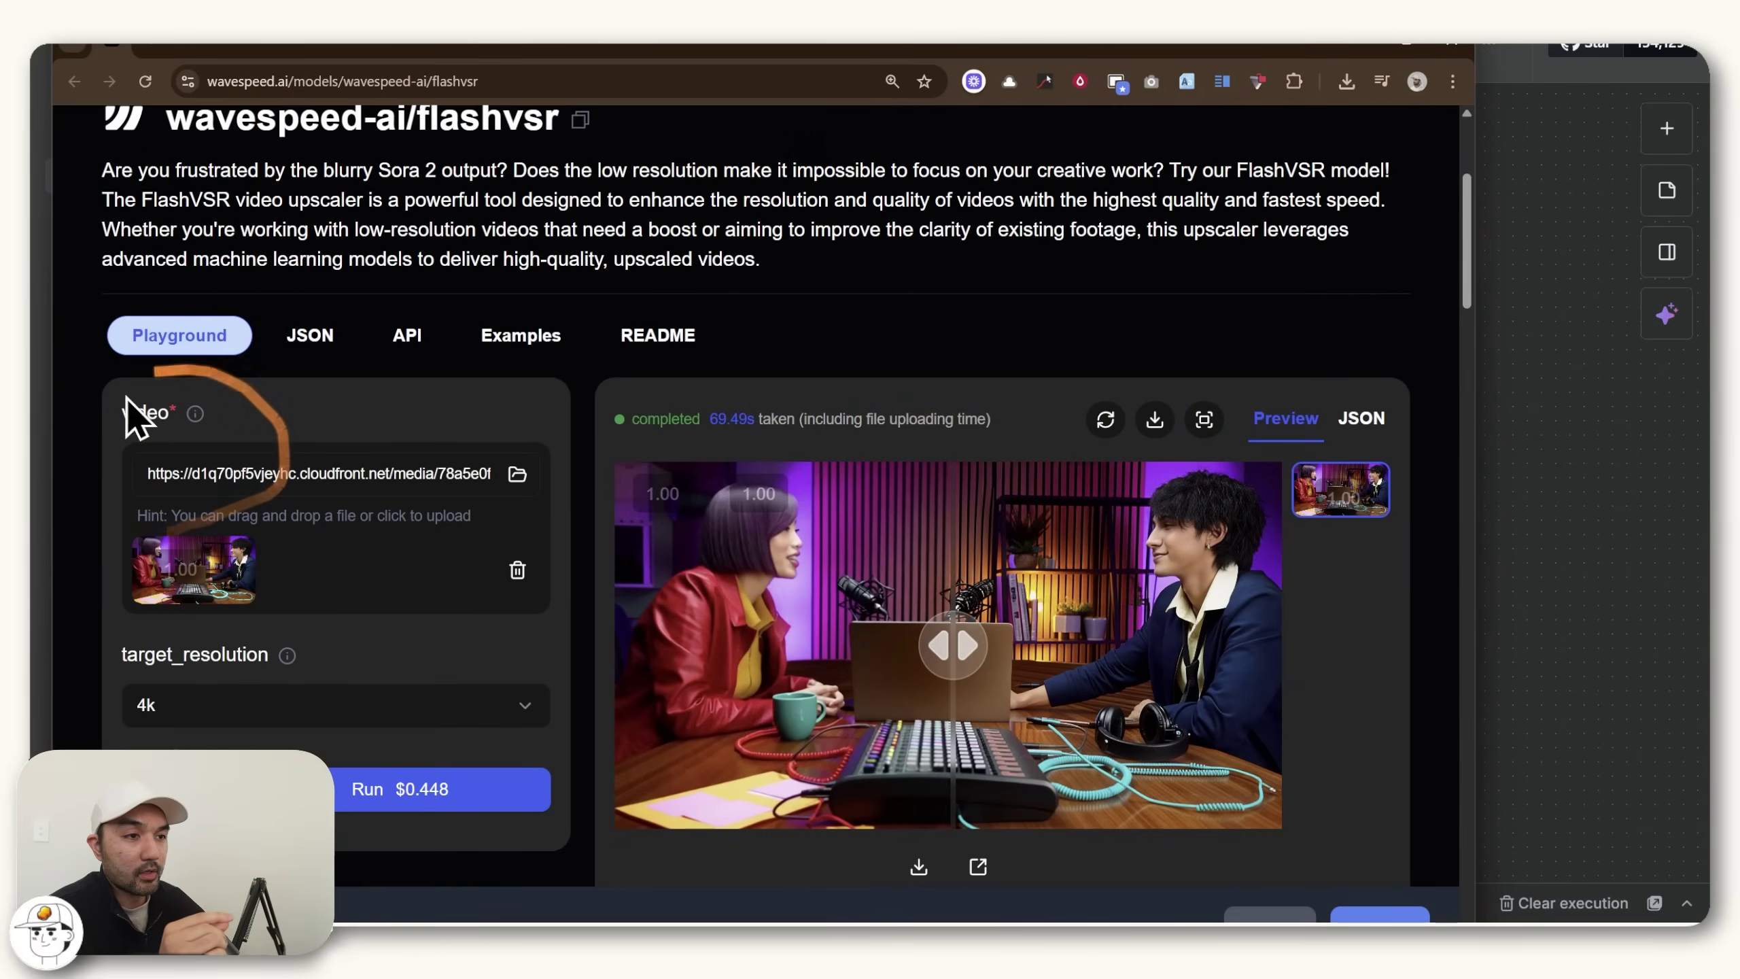
scroll(206, 583, down, 5)
scroll(234, 702, up, 5)
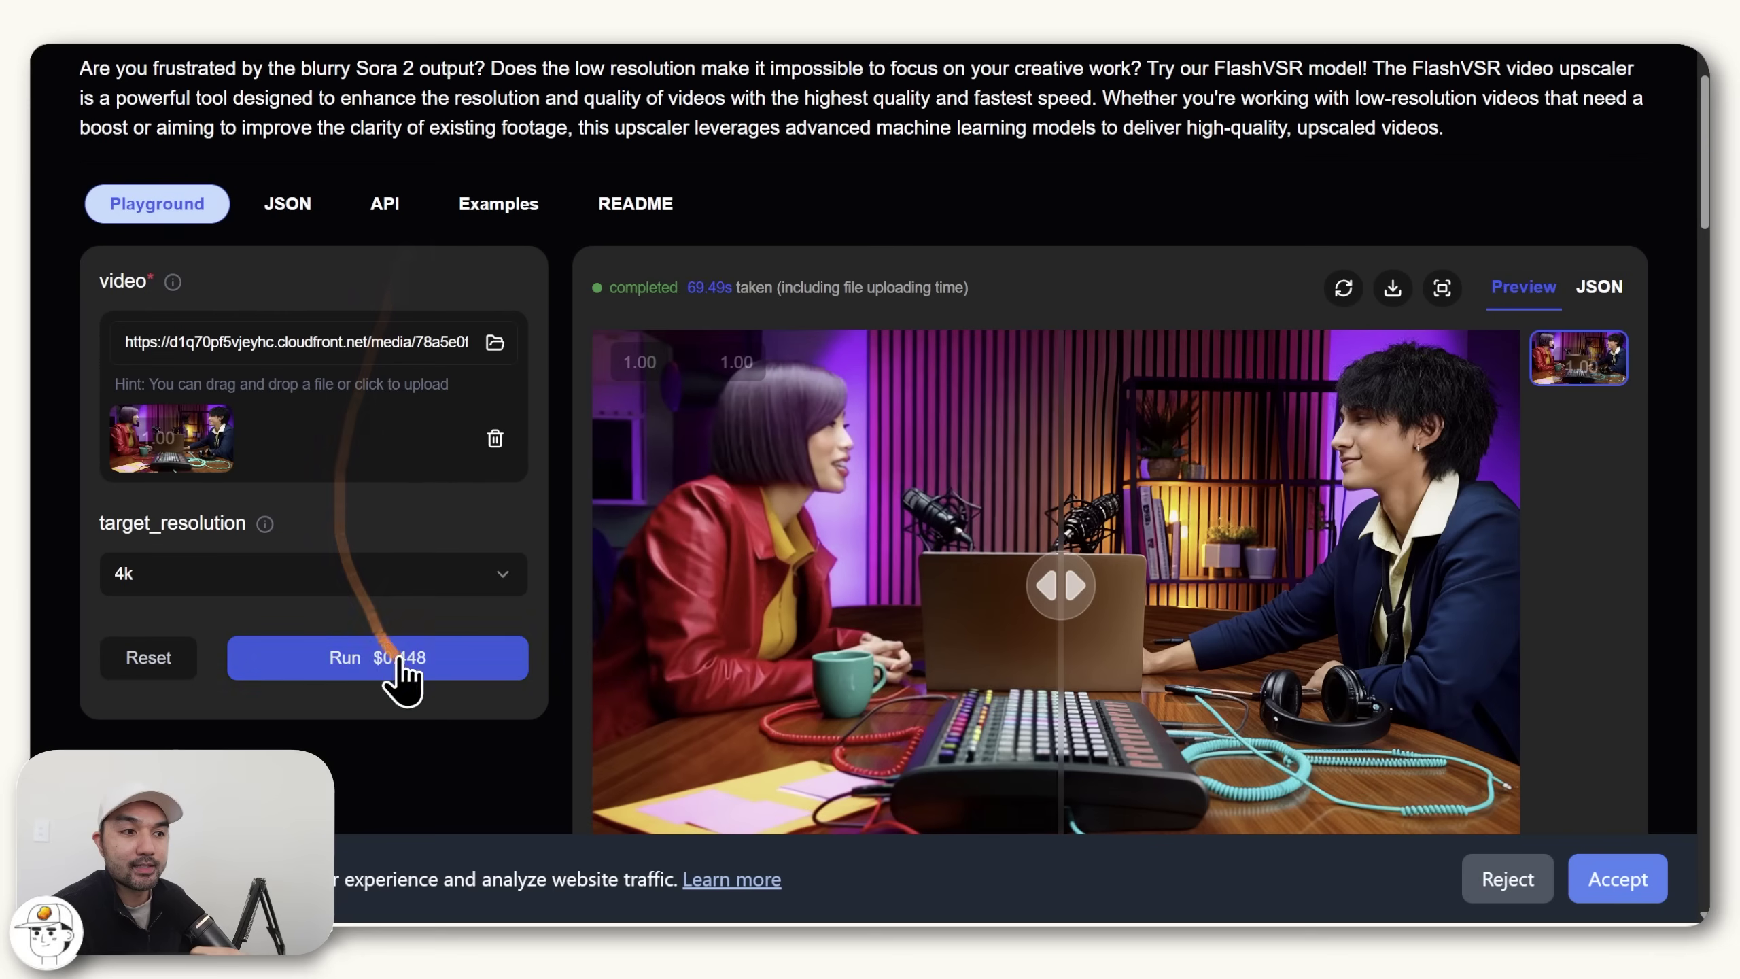
drag(1060, 586, 723, 609)
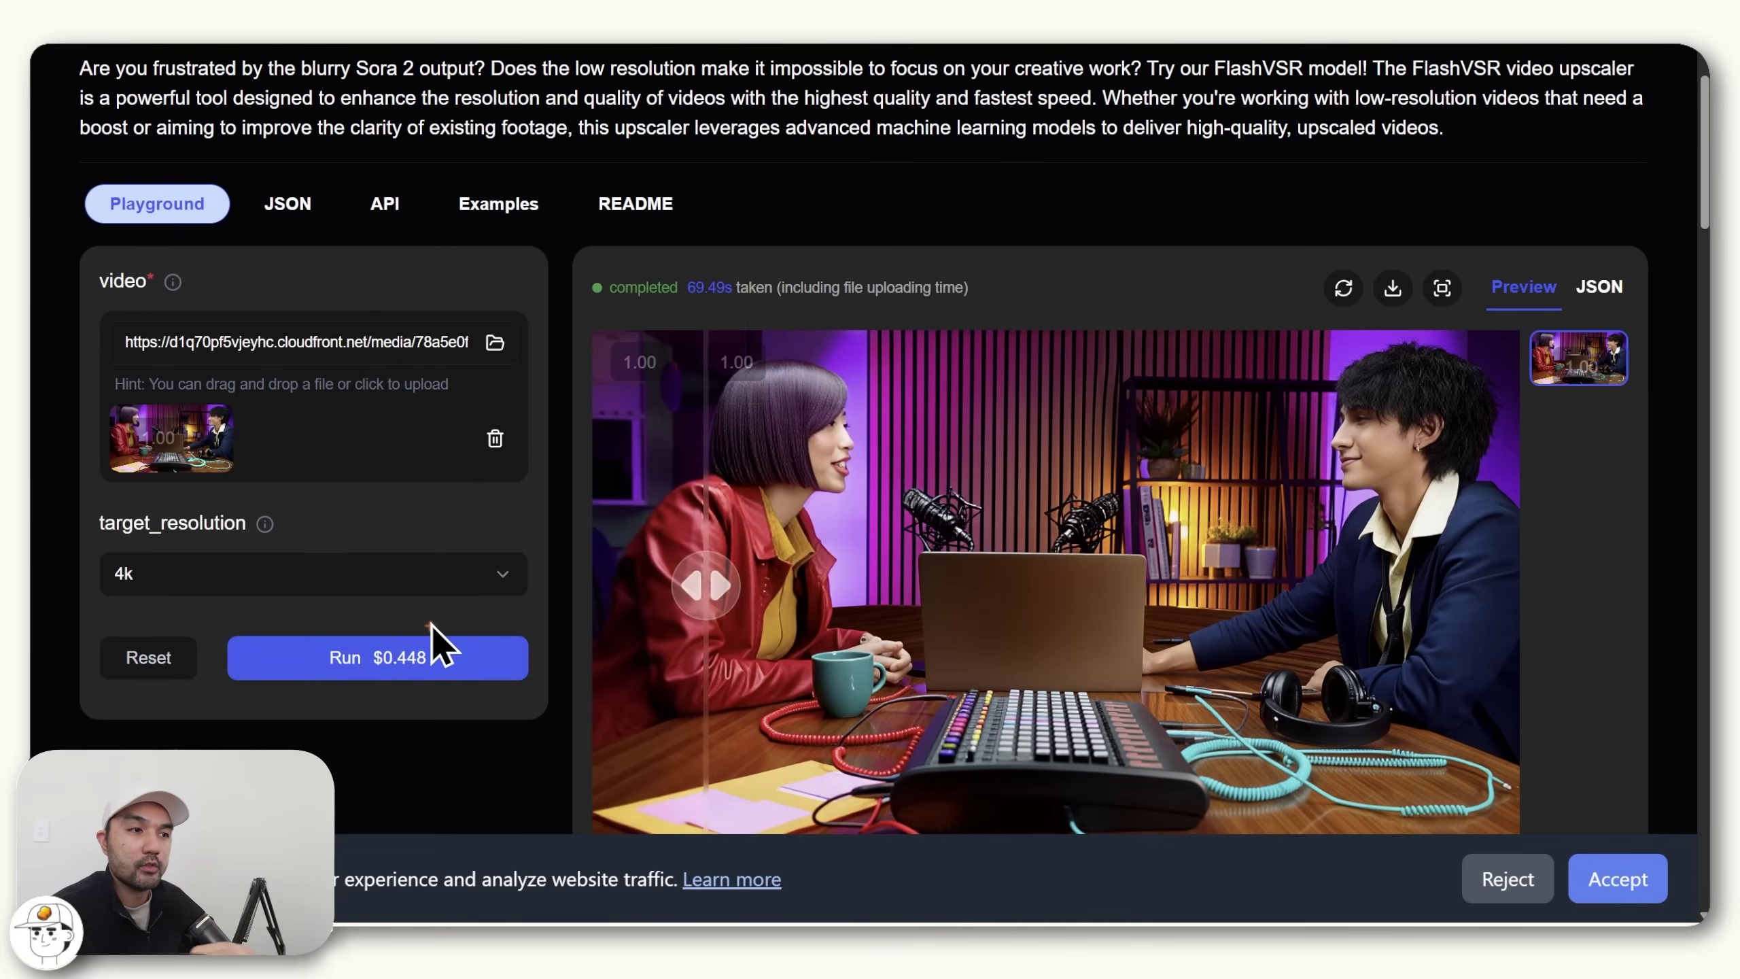
drag(495, 590, 378, 605)
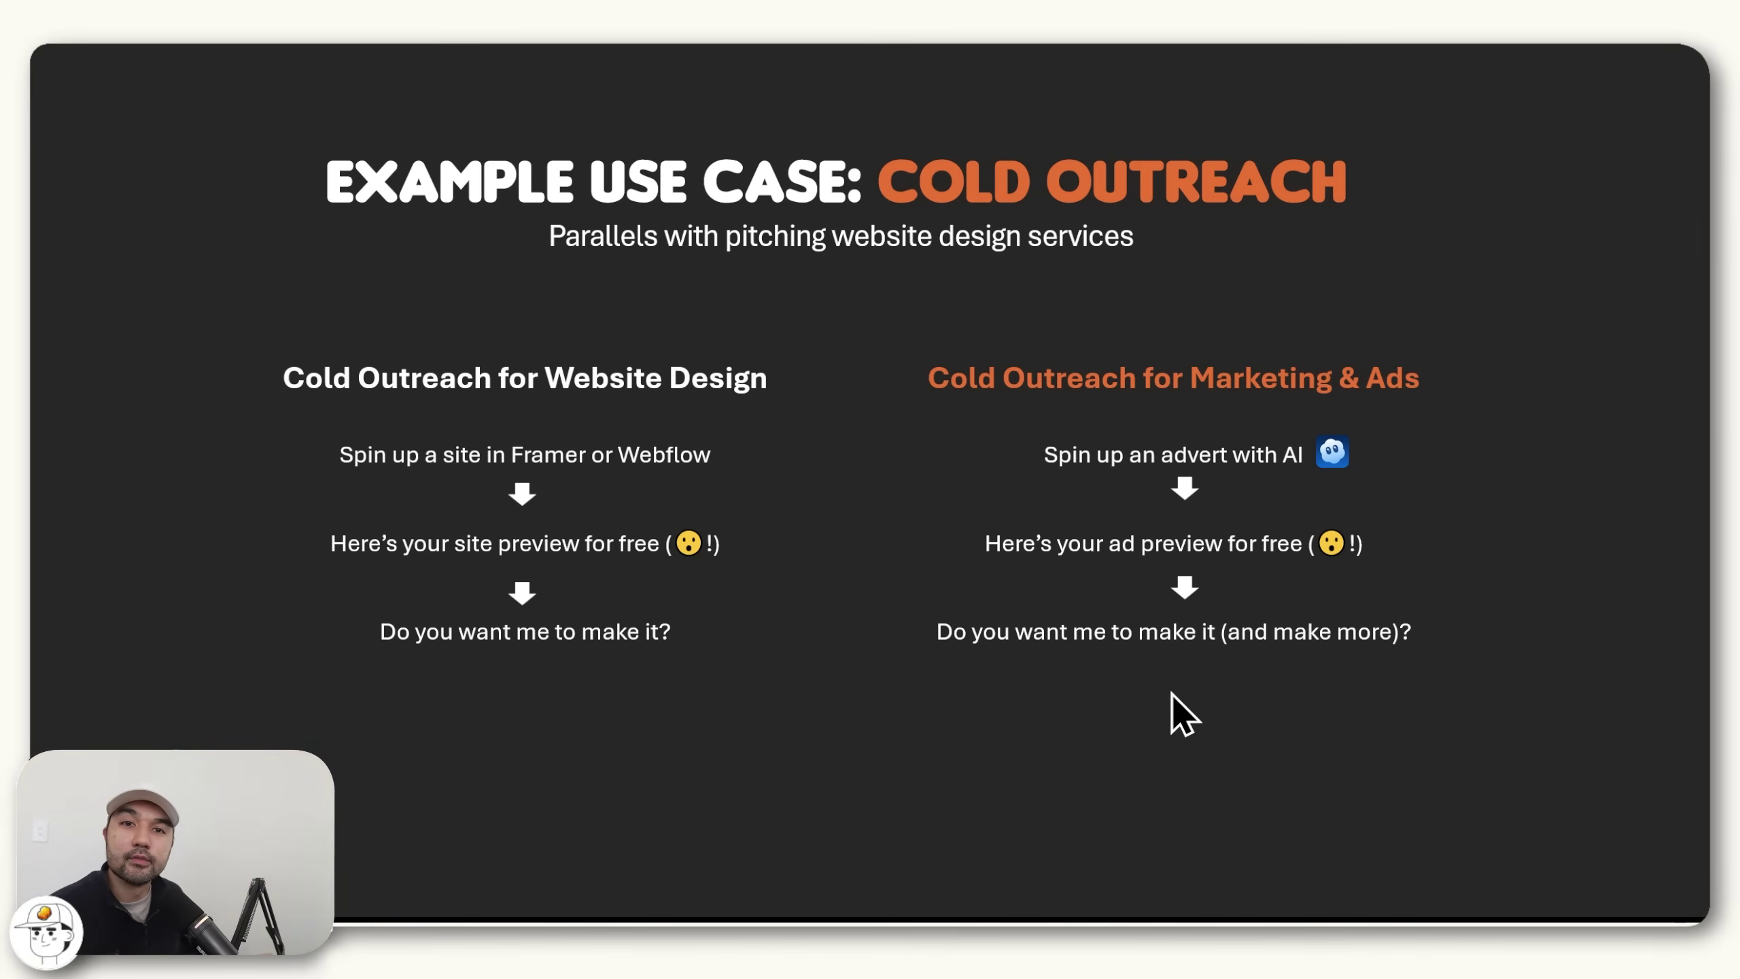
Advance the slideshow to the next slide, past the four-stage learning plan
key(Right)
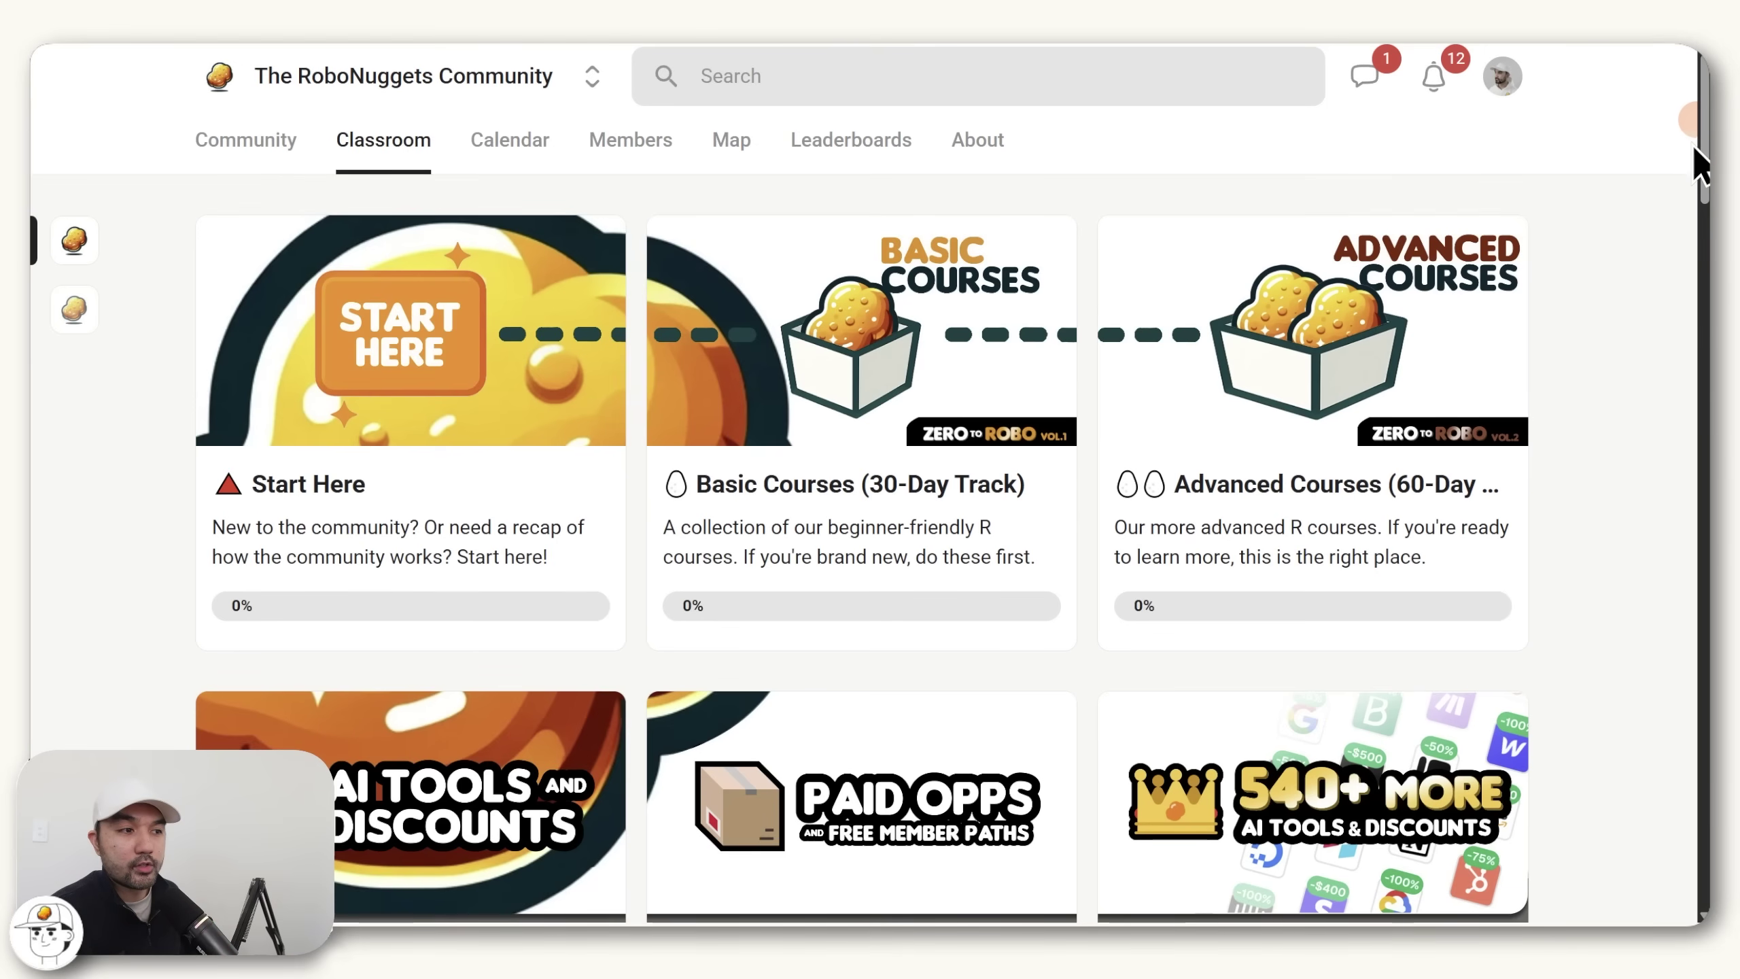
Scroll down the RoboNuggets Community feed to the Paid Opportunities posts
scroll(1694, 150, down, 15)
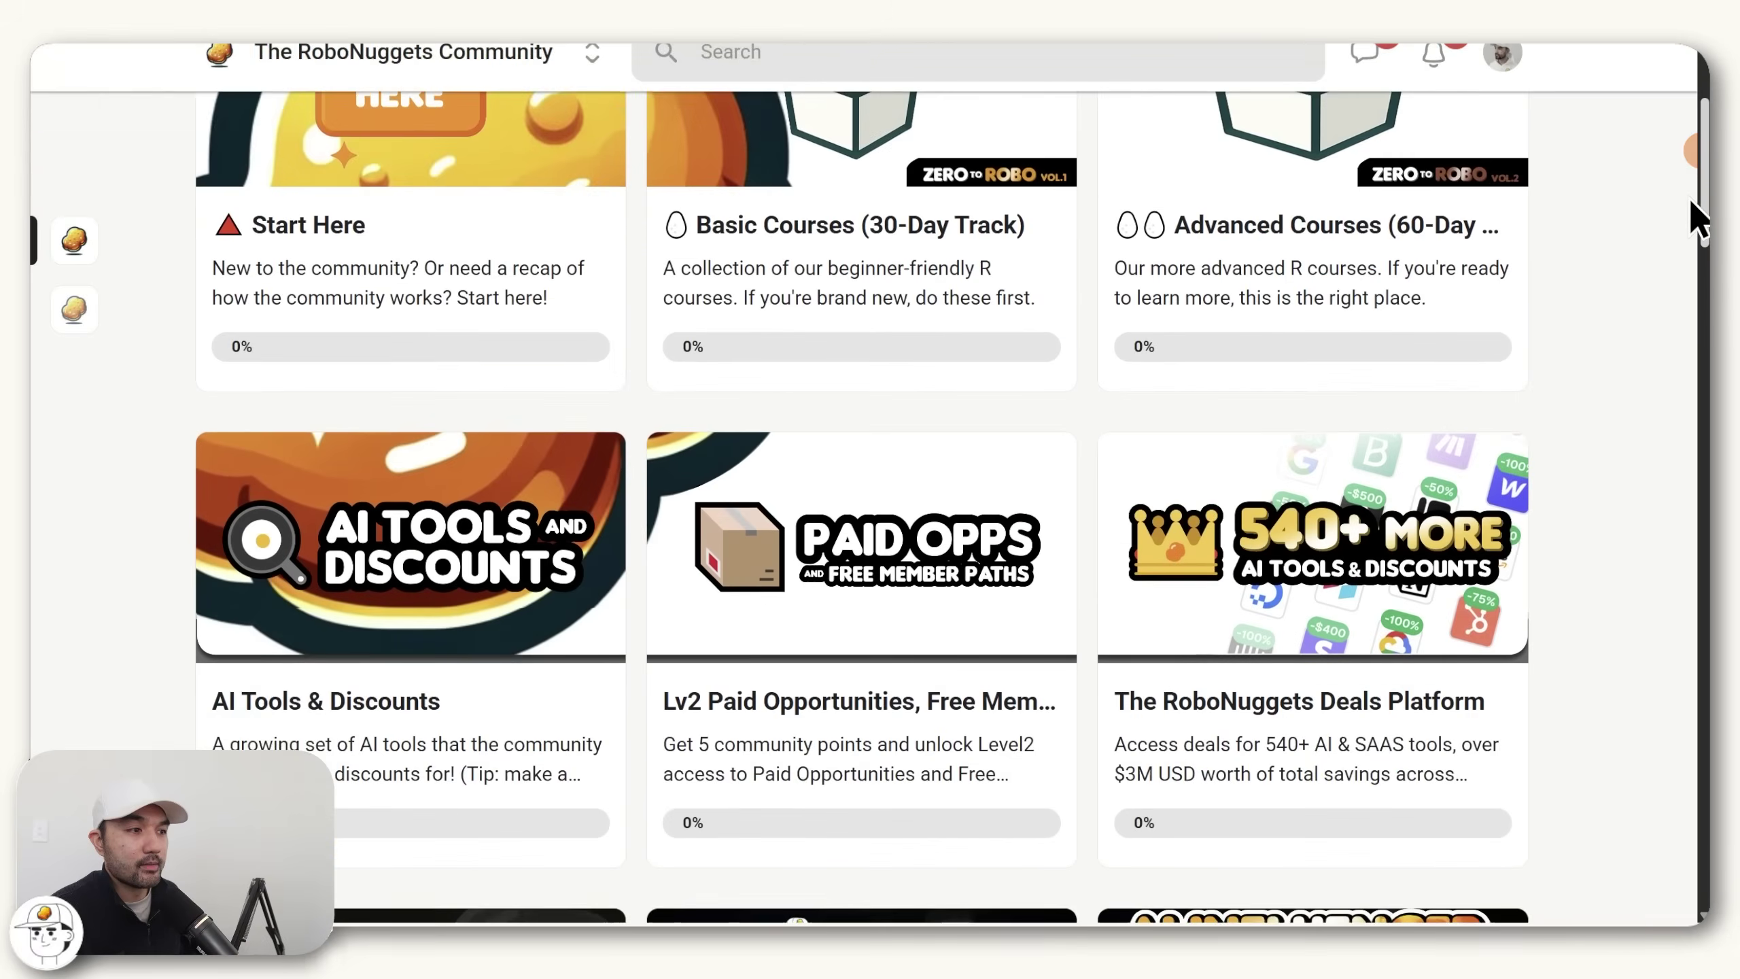
scroll(1656, 331, down, 5)
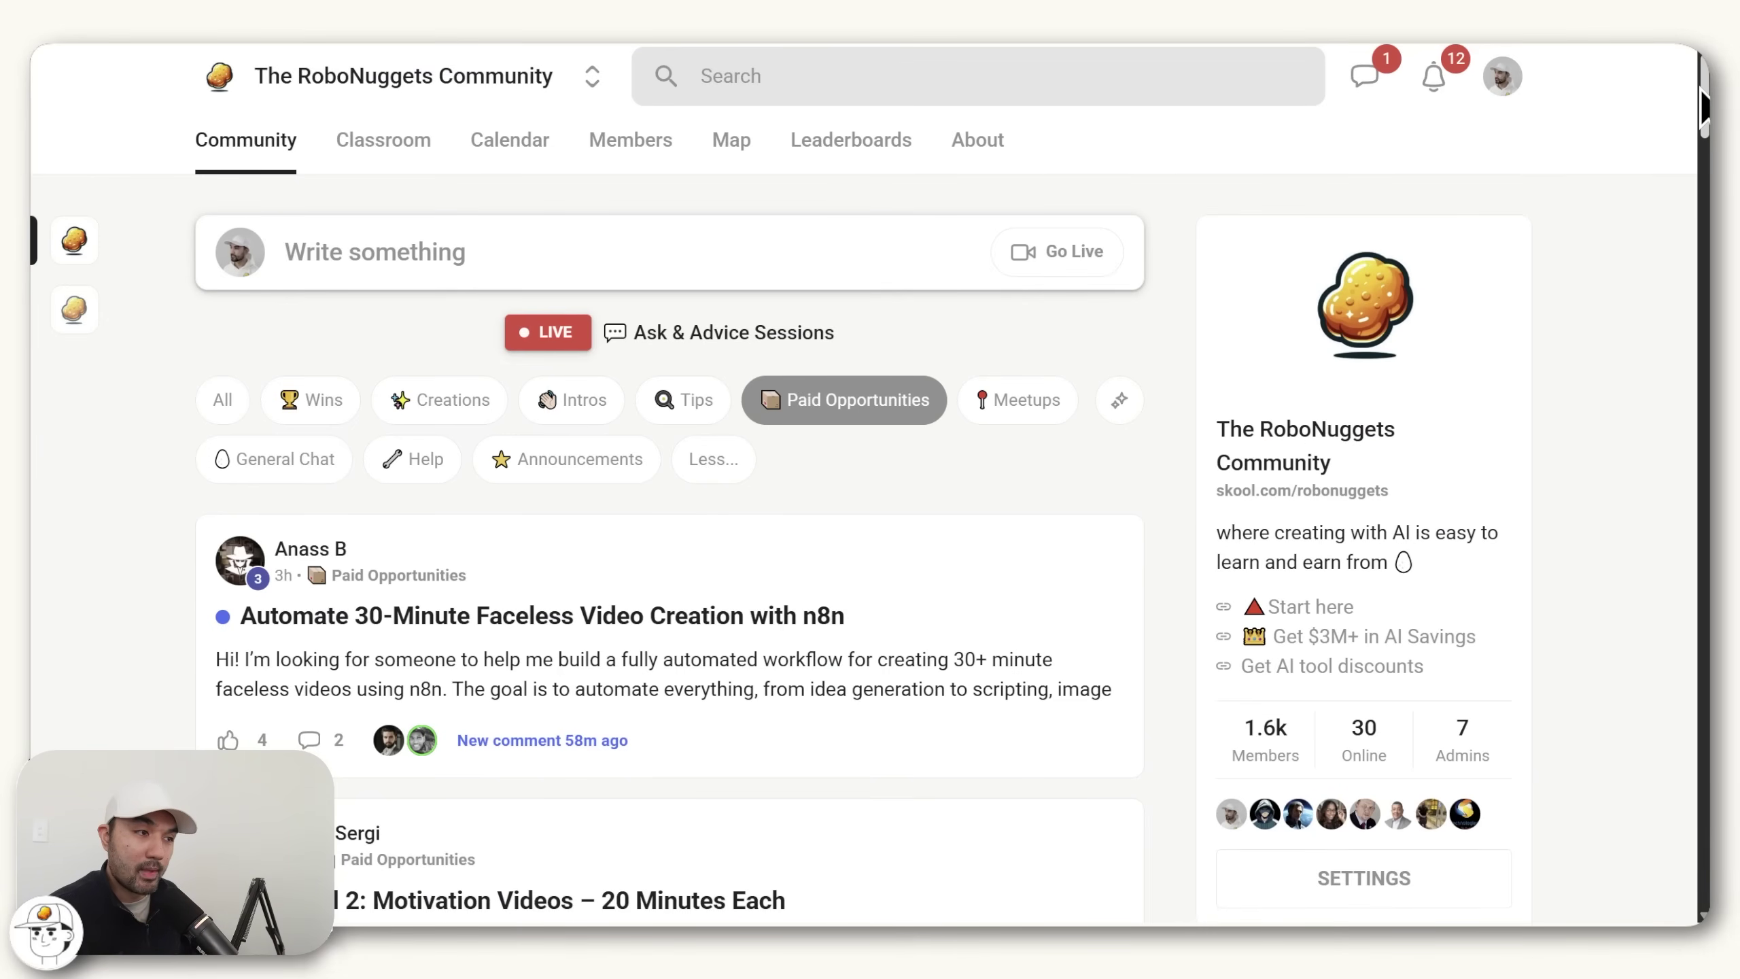
scroll(1694, 100, down, 5)
scroll(1685, 146, down, 8)
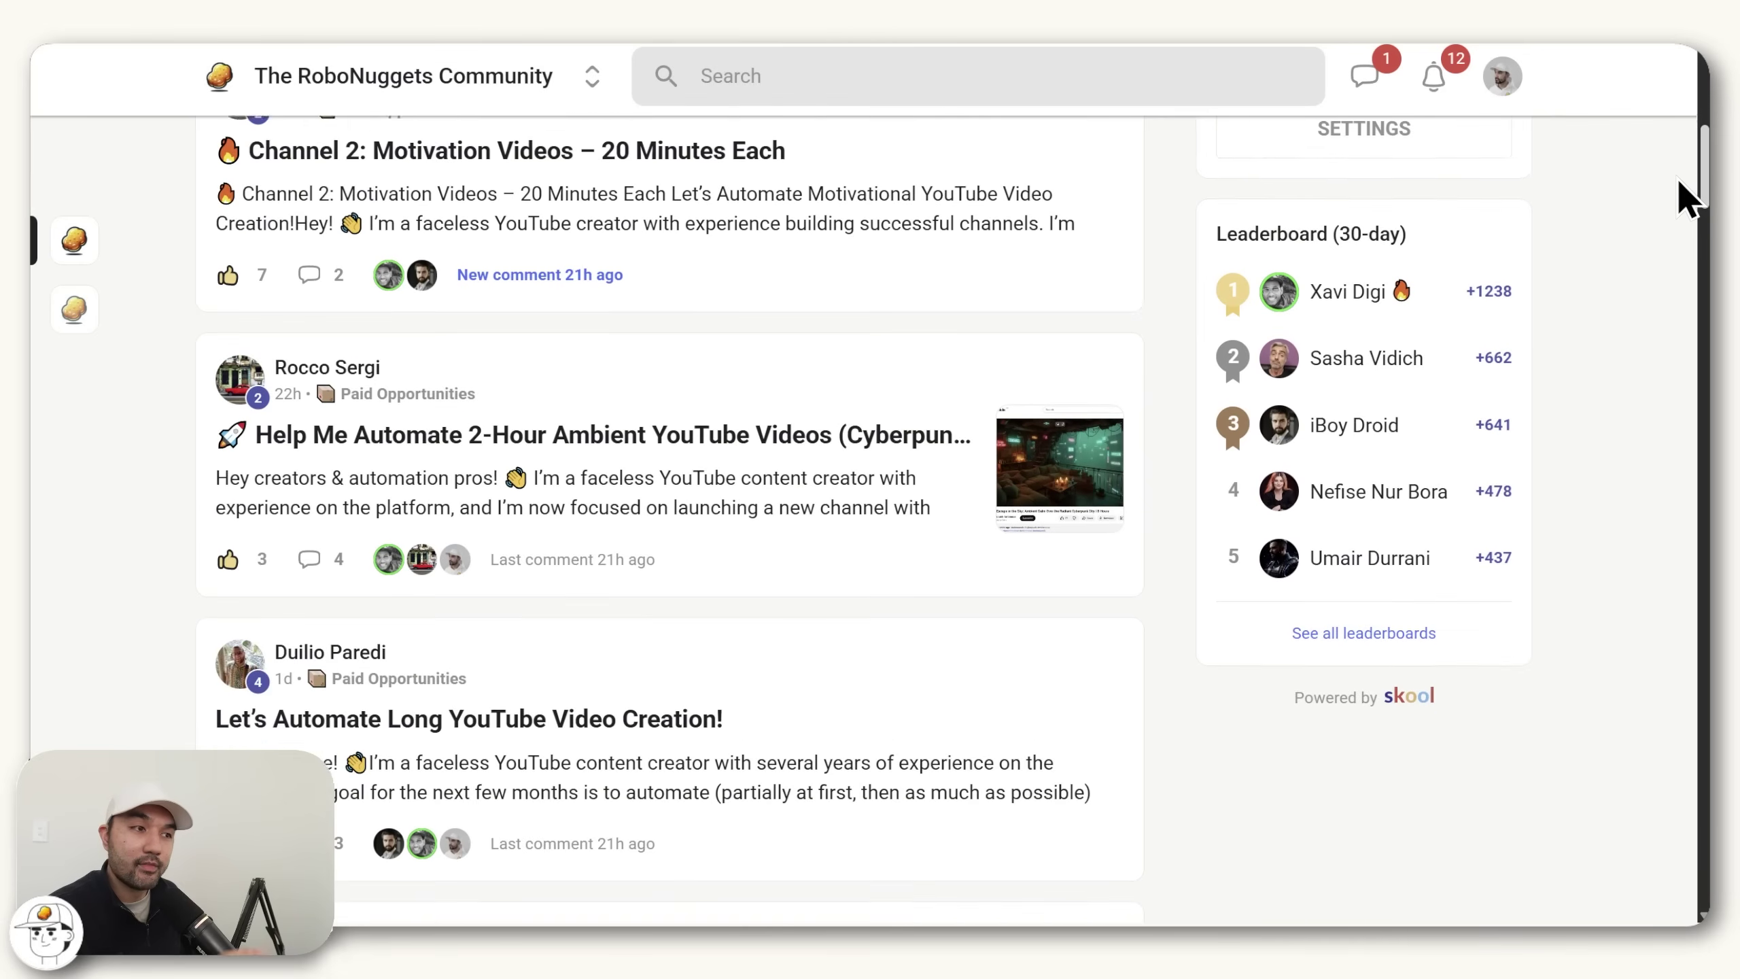